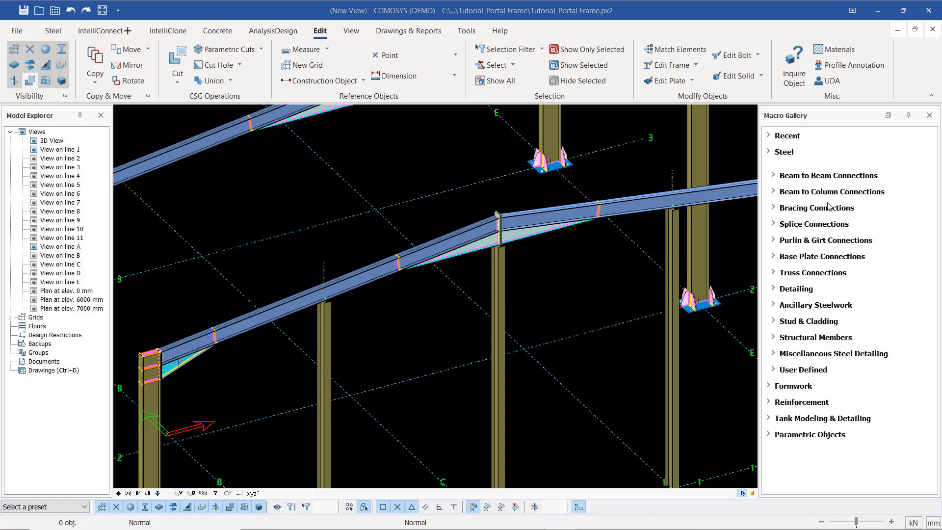
- Show the Beam to Column Connections macros and examine the gable column tops where they meet the rafters of the end frame
{"action": "left_click", "coordinate": [774, 192]}
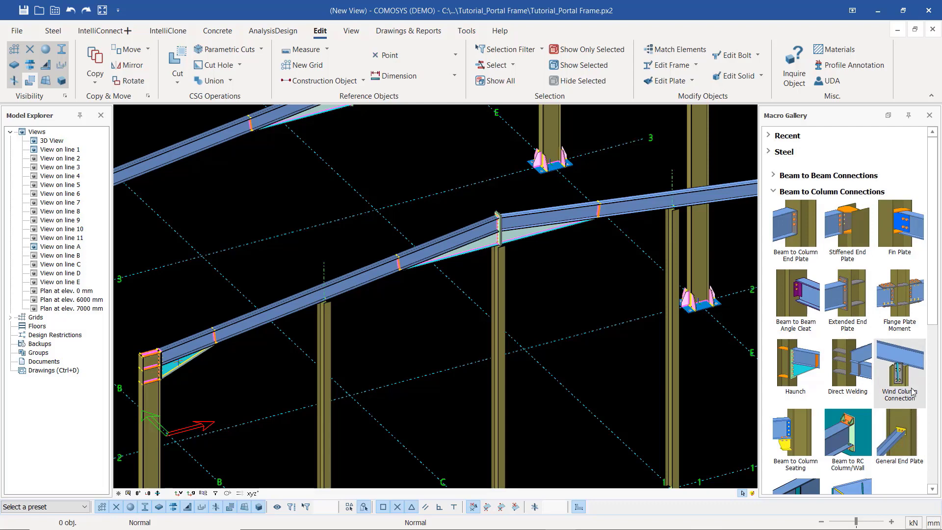
{"action": "scroll", "coordinate": [342, 329], "scroll_direction": "up", "scroll_amount": 3}
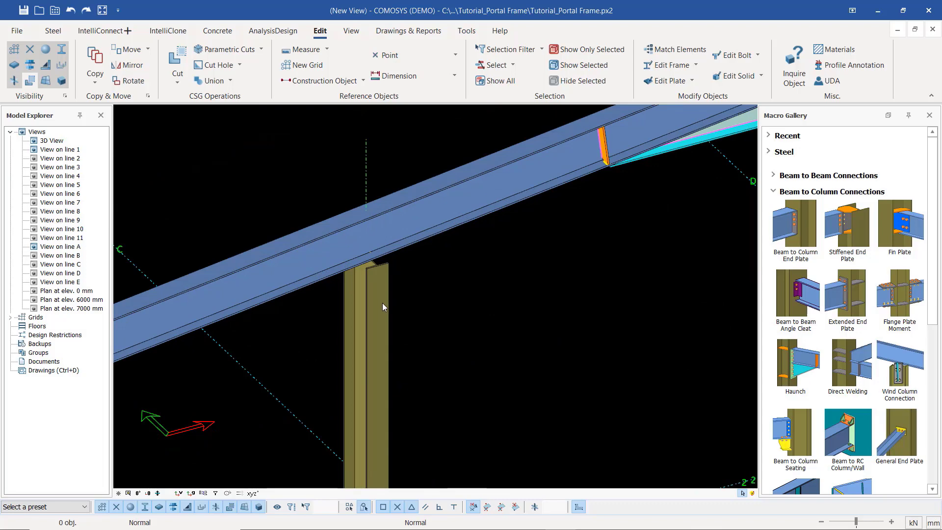
{"action": "scroll", "coordinate": [345, 316], "scroll_direction": "down", "scroll_amount": 3}
{"action": "scroll", "coordinate": [345, 313], "scroll_direction": "up", "scroll_amount": 2}
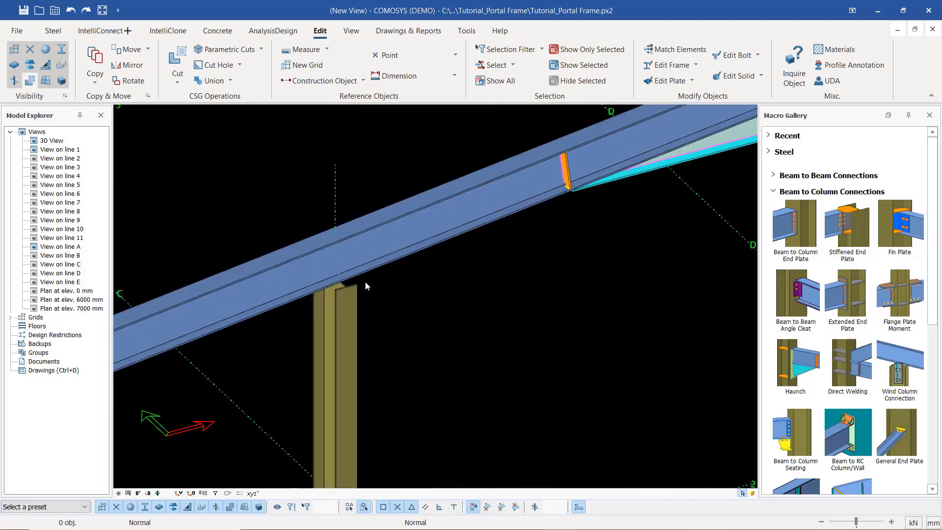
{"action": "scroll", "coordinate": [376, 299], "scroll_direction": "down", "scroll_amount": 5}
{"action": "scroll", "coordinate": [519, 254], "scroll_direction": "up", "scroll_amount": 4}
{"action": "scroll", "coordinate": [520, 254], "scroll_direction": "up", "scroll_amount": 2}
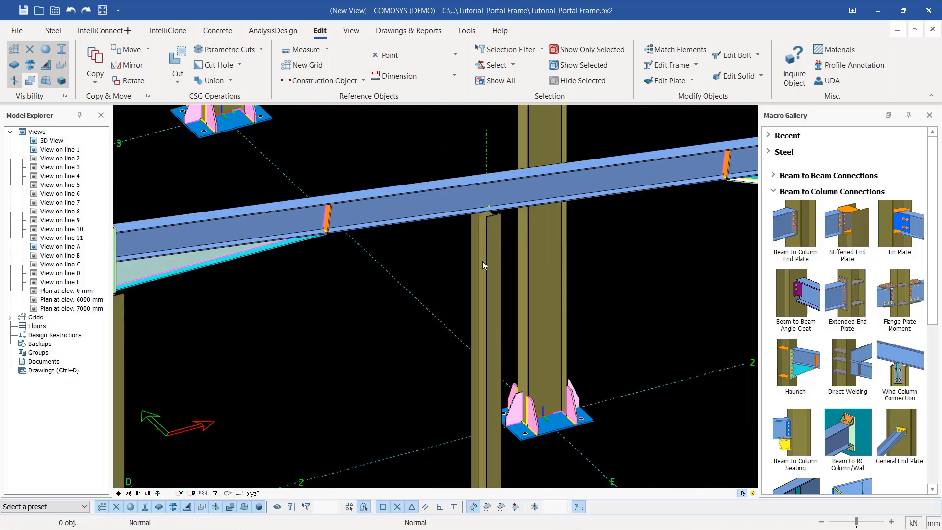
{"action": "scroll", "coordinate": [519, 231], "scroll_direction": "down", "scroll_amount": 2}
{"action": "scroll", "coordinate": [241, 287], "scroll_direction": "up", "scroll_amount": 5}
{"action": "scroll", "coordinate": [334, 270], "scroll_direction": "down", "scroll_amount": 4}
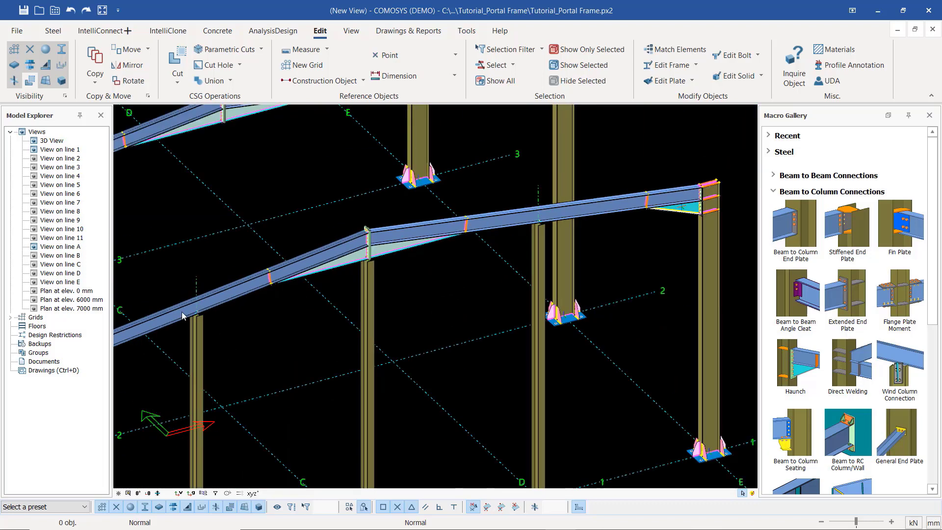
{"action": "scroll", "coordinate": [213, 319], "scroll_direction": "up", "scroll_amount": 5}
{"action": "scroll", "coordinate": [173, 304], "scroll_direction": "down", "scroll_amount": 3}
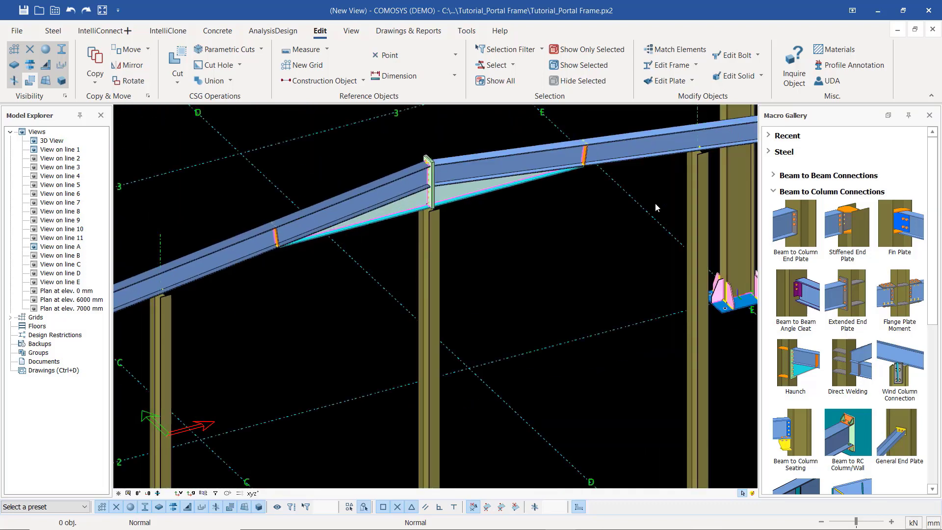
{"action": "scroll", "coordinate": [571, 213], "scroll_direction": "up", "scroll_amount": 4}
{"action": "scroll", "coordinate": [498, 208], "scroll_direction": "down", "scroll_amount": 2}
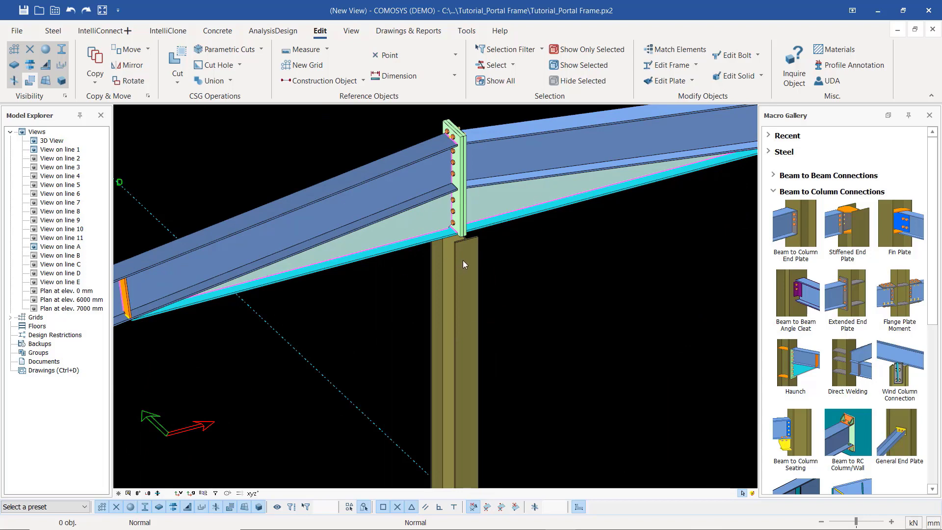
{"action": "scroll", "coordinate": [494, 277], "scroll_direction": "down", "scroll_amount": 2}
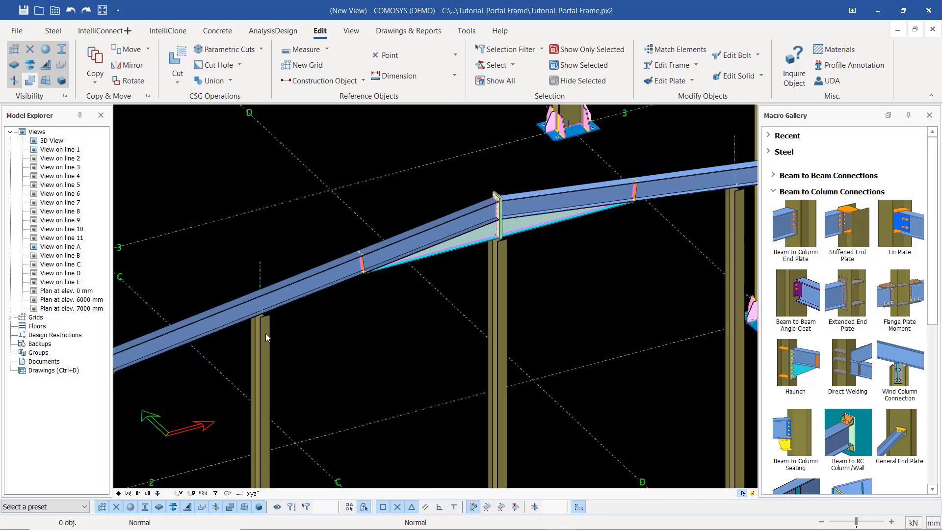
{"action": "scroll", "coordinate": [263, 309], "scroll_direction": "up", "scroll_amount": 3}
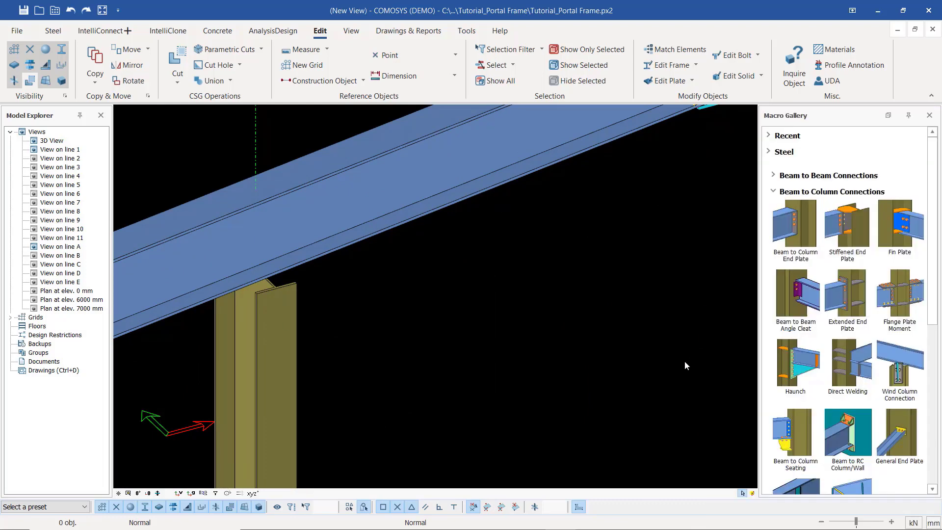
- Apply the Wind Column Connection macro between the end frame's rafter and the intermediate gable column on the first side of the ridge
{"action": "mouse_move", "coordinate": [903, 372]}
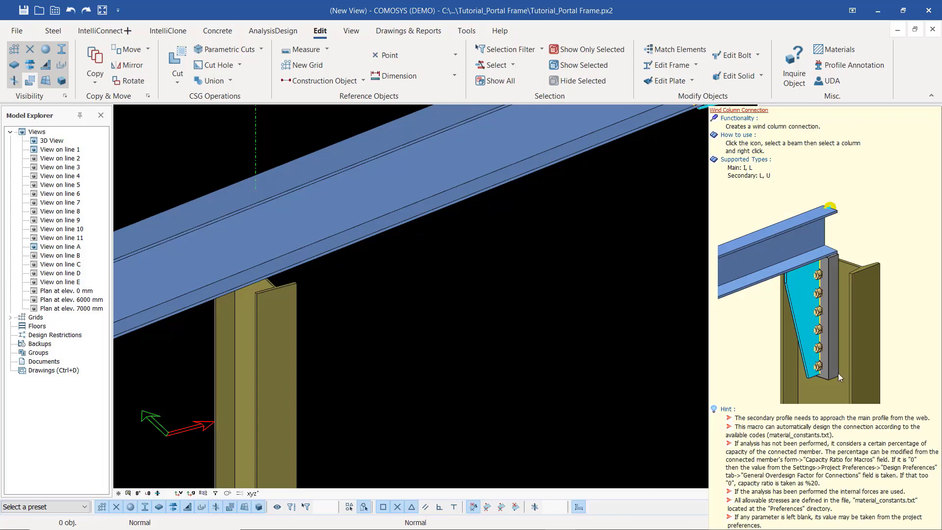
{"action": "left_click", "coordinate": [901, 372]}
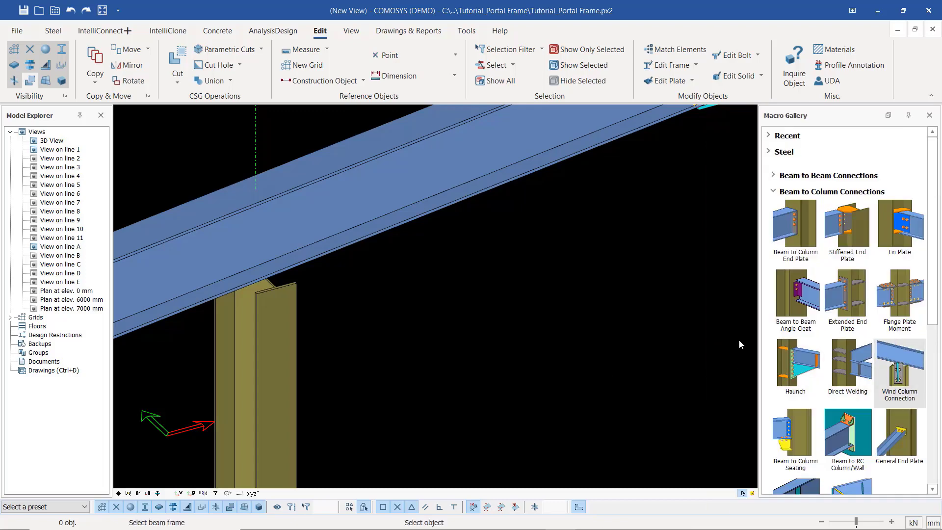
{"action": "scroll", "coordinate": [494, 271], "scroll_direction": "down", "scroll_amount": 3}
{"action": "scroll", "coordinate": [361, 296], "scroll_direction": "up", "scroll_amount": 3}
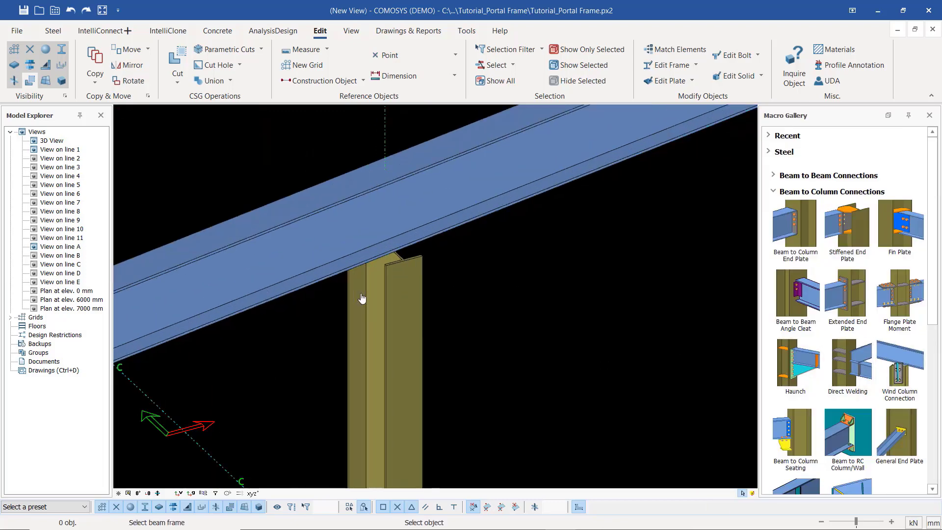
{"action": "left_click", "coordinate": [459, 216]}
{"action": "left_click", "coordinate": [412, 284]}
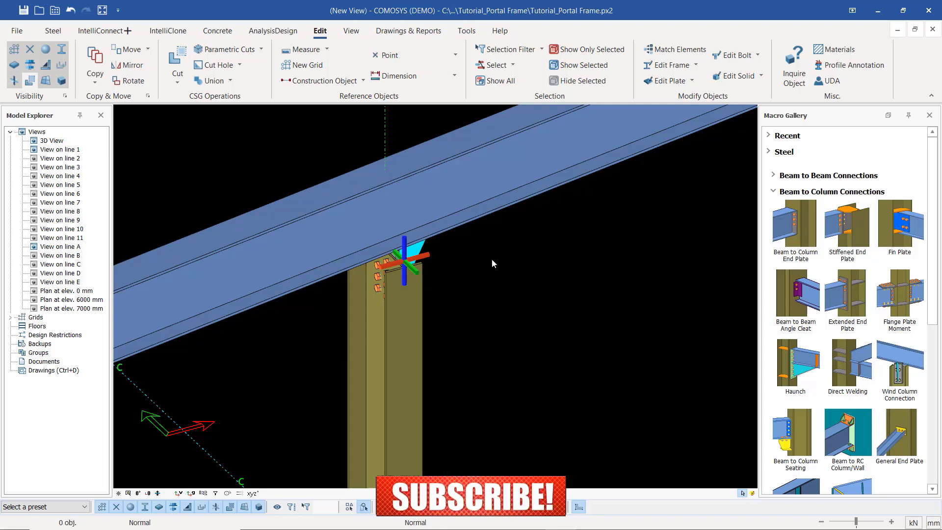
{"action": "middle_click_drag", "start_coordinate": [412, 258], "coordinate": [299, 235]}
{"action": "mouse_move", "coordinate": [359, 243]}
{"action": "middle_mouse_down"}
{"action": "mouse_move", "coordinate": [399, 225]}
{"action": "mouse_move", "coordinate": [441, 229]}
{"action": "mouse_move", "coordinate": [378, 231]}
{"action": "mouse_move", "coordinate": [366, 248]}
{"action": "mouse_move", "coordinate": [359, 243]}
{"action": "middle_mouse_up"}
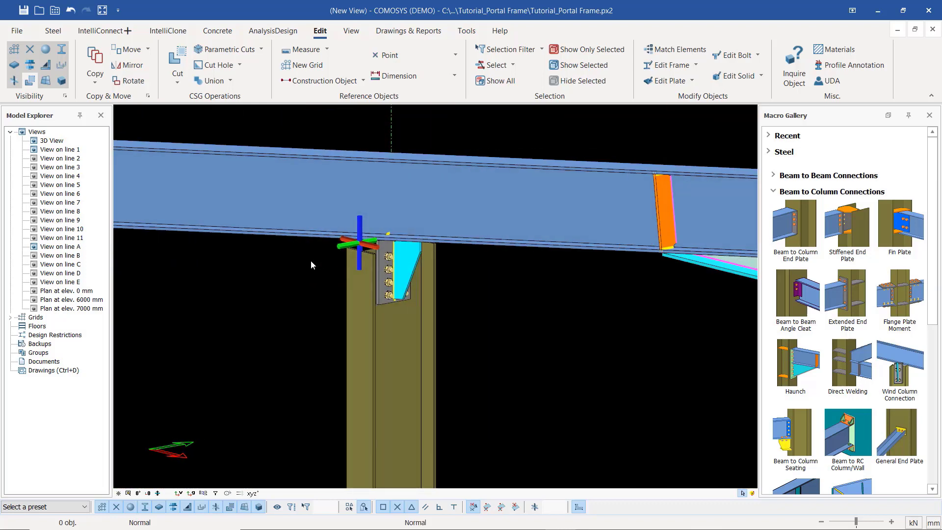
- Apply the Wind Column Connection macro between the rafter and the intermediate gable column on the other side of the ridge
{"action": "scroll", "coordinate": [288, 230], "scroll_direction": "down", "scroll_amount": 6}
{"action": "scroll", "coordinate": [612, 329], "scroll_direction": "up", "scroll_amount": 6}
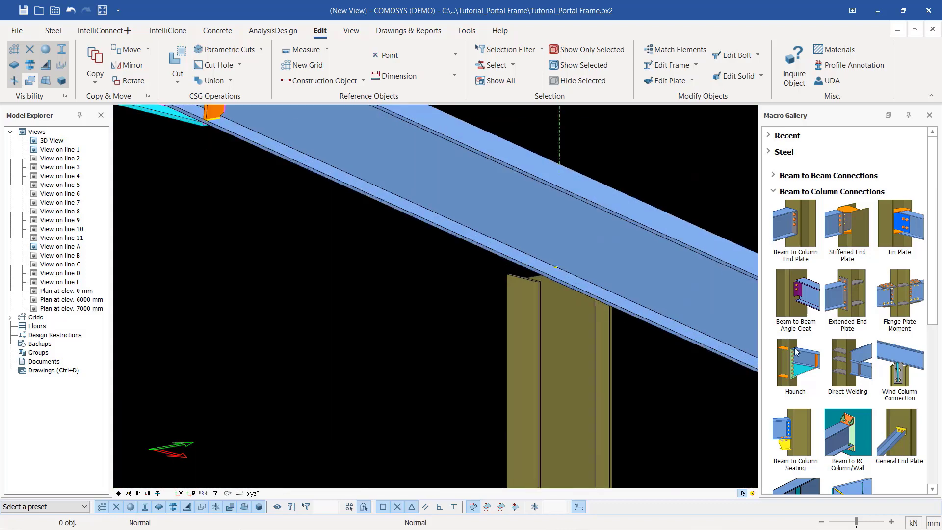
{"action": "left_click", "coordinate": [896, 376]}
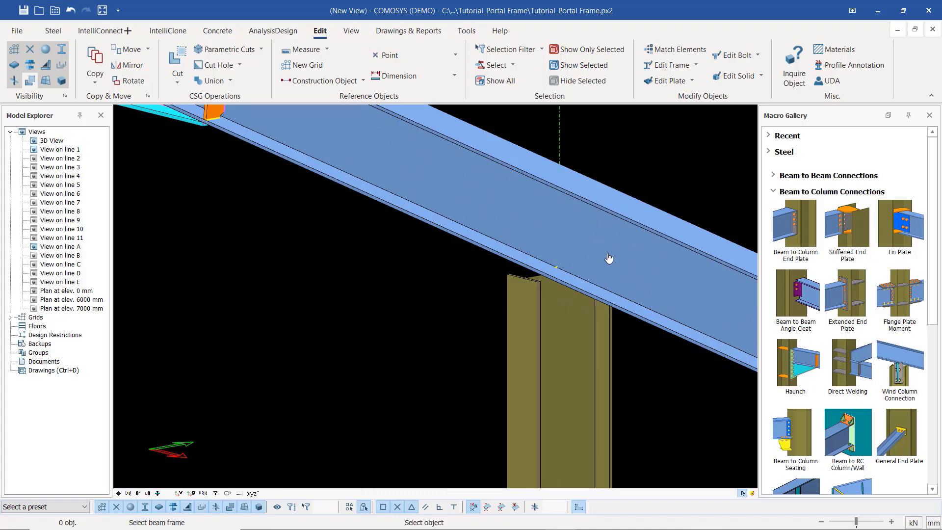
{"action": "left_click", "coordinate": [609, 258]}
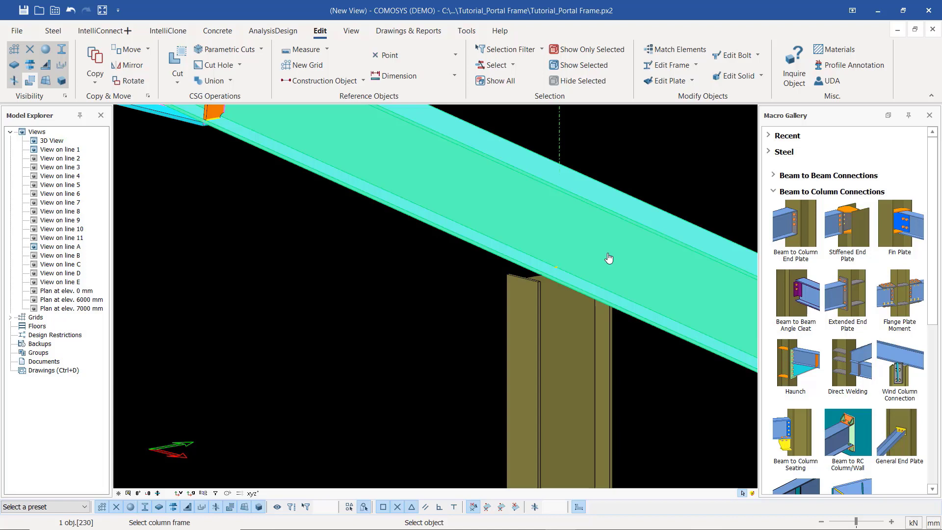
{"action": "left_click", "coordinate": [557, 338]}
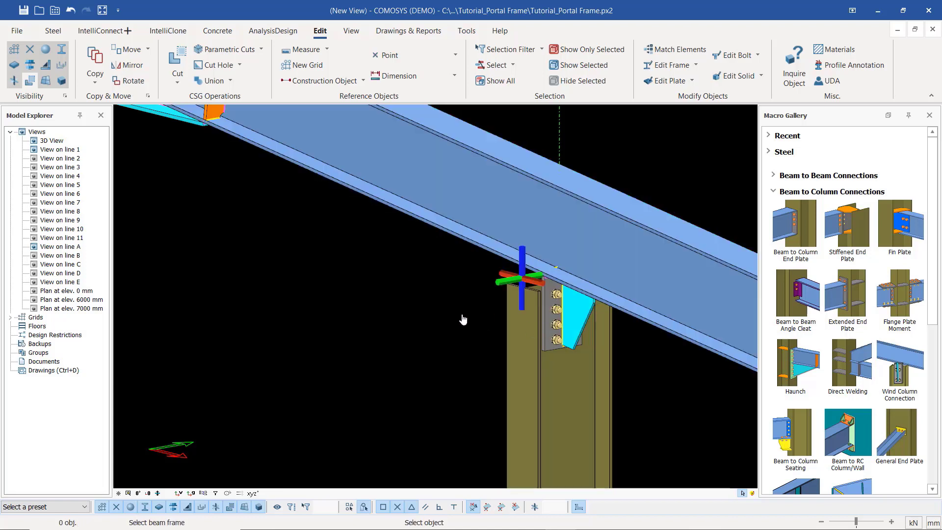
{"action": "key", "text": "Escape"}
{"action": "right_click", "coordinate": [387, 283]}
{"action": "left_click", "coordinate": [414, 294]}
- Examine the plates and bolts of the new wind column connections and the top of the unconnected column under the ridge
{"action": "middle_click_drag", "start_coordinate": [581, 297], "coordinate": [555, 267], "text": "ctrl"}
{"action": "scroll", "coordinate": [555, 263], "scroll_direction": "down", "scroll_amount": 7}
{"action": "scroll", "coordinate": [465, 272], "scroll_direction": "up", "scroll_amount": 9}
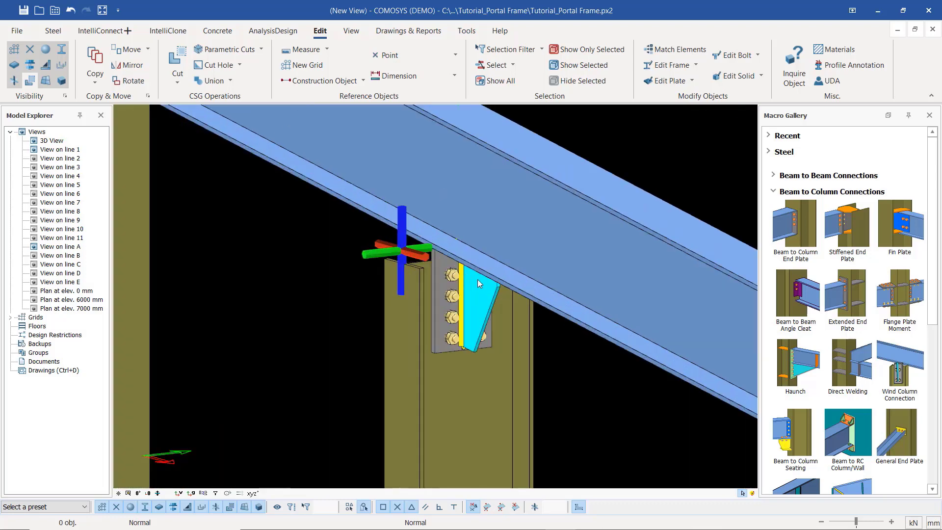
{"action": "scroll", "coordinate": [547, 308], "scroll_direction": "down", "scroll_amount": 5}
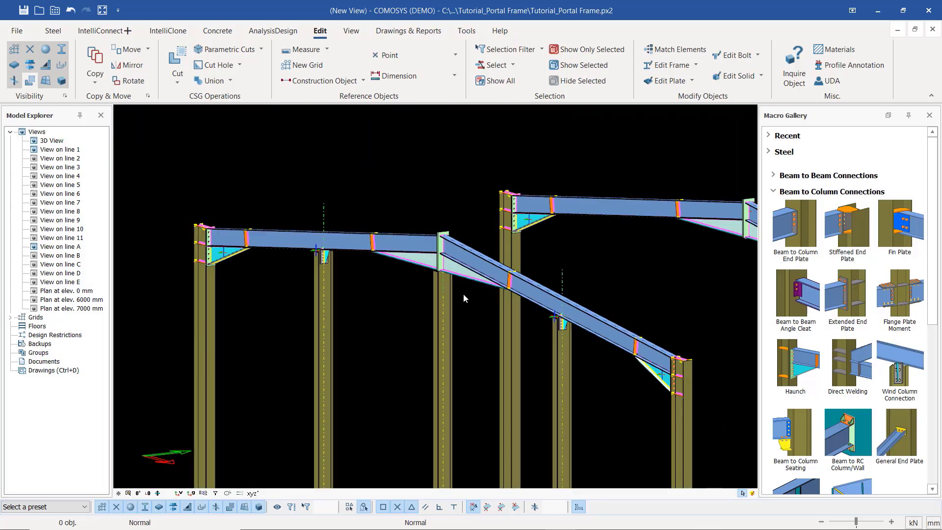
{"action": "scroll", "coordinate": [440, 269], "scroll_direction": "up", "scroll_amount": 3}
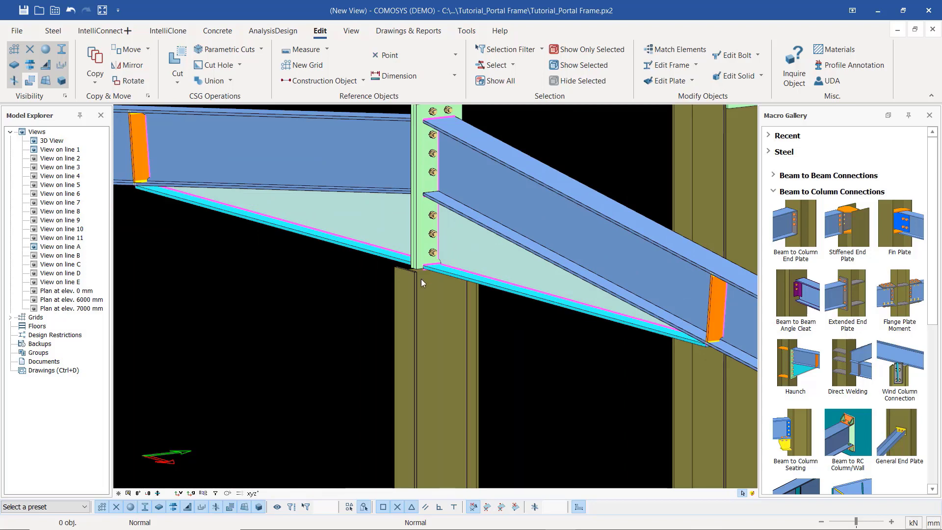
{"action": "left_click", "coordinate": [428, 267]}
{"action": "middle_click_drag", "start_coordinate": [437, 269], "coordinate": [245, 358]}
{"action": "middle_click_drag", "start_coordinate": [480, 240], "coordinate": [473, 292]}
{"action": "scroll", "coordinate": [512, 287], "scroll_direction": "down", "scroll_amount": 5}
{"action": "scroll", "coordinate": [324, 275], "scroll_direction": "up", "scroll_amount": 10}
{"action": "scroll", "coordinate": [315, 275], "scroll_direction": "up", "scroll_amount": 1}
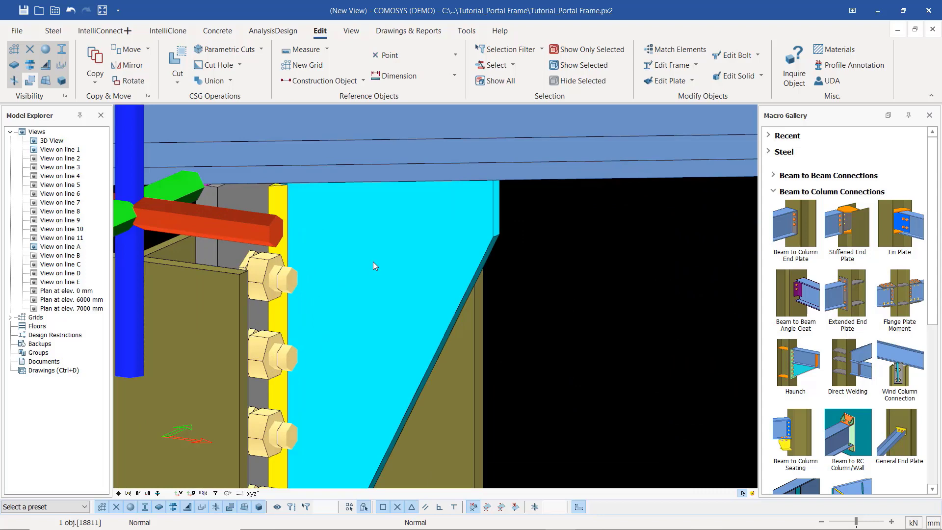
{"action": "scroll", "coordinate": [421, 264], "scroll_direction": "down", "scroll_amount": 5}
{"action": "middle_click_drag", "start_coordinate": [421, 268], "coordinate": [461, 251]}
{"action": "scroll", "coordinate": [449, 285], "scroll_direction": "up", "scroll_amount": 6}
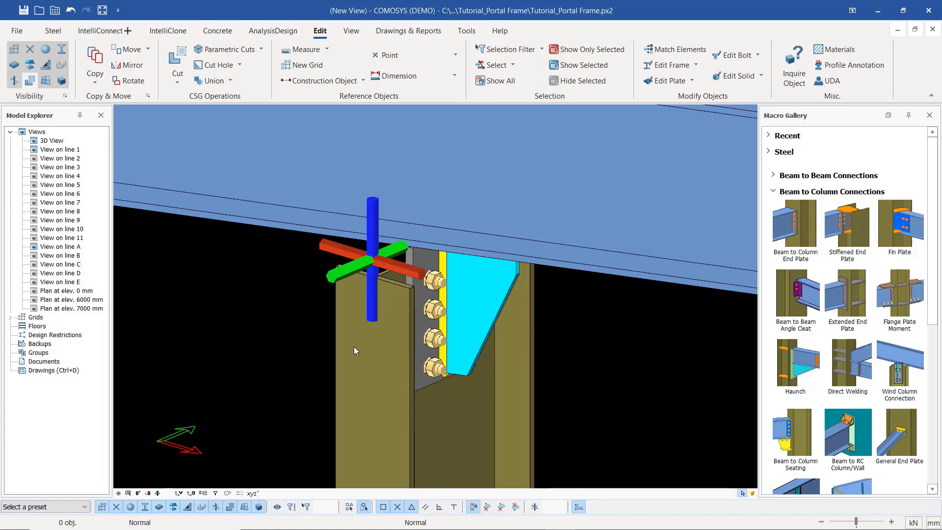
- Explode the wind column connection macro on the first intermediate gable column into separate parts
{"action": "scroll", "coordinate": [326, 333], "scroll_direction": "down", "scroll_amount": 5}
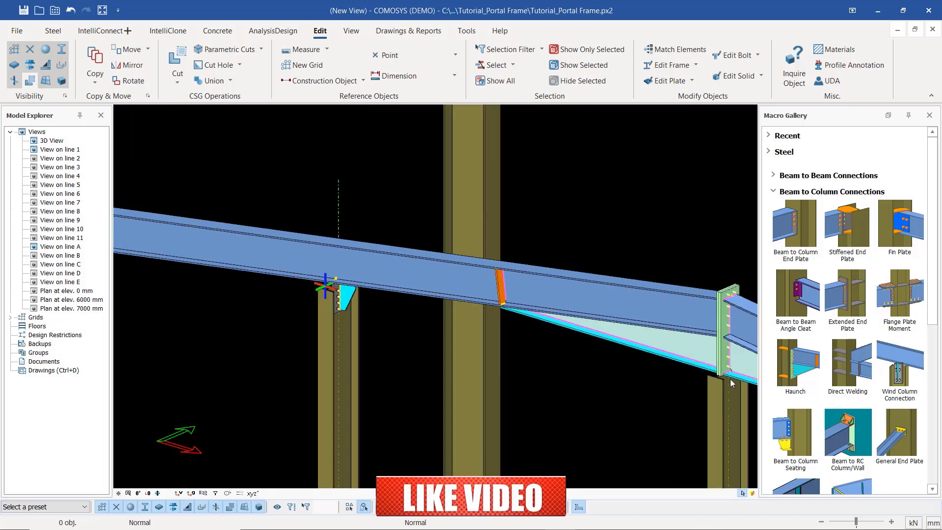
{"action": "scroll", "coordinate": [313, 263], "scroll_direction": "up", "scroll_amount": 5}
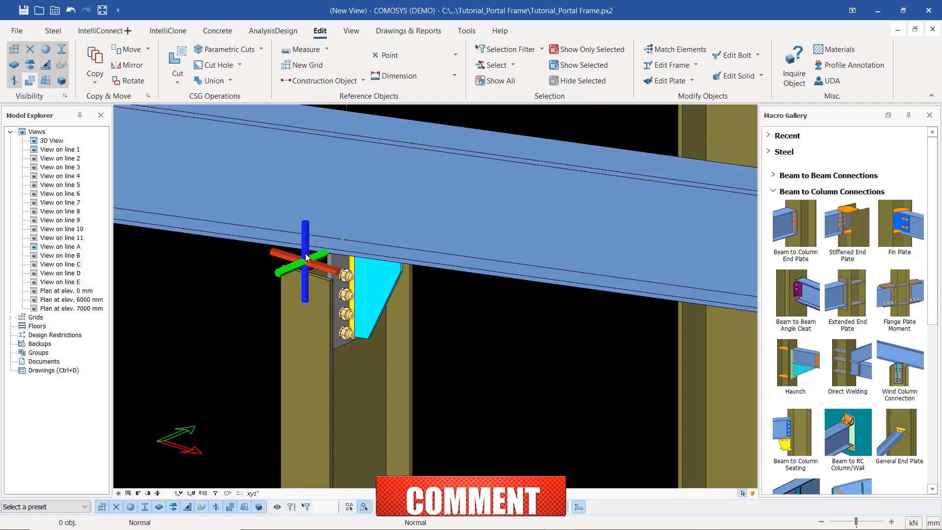
{"action": "left_click", "coordinate": [305, 254]}
{"action": "right_click", "coordinate": [305, 253]}
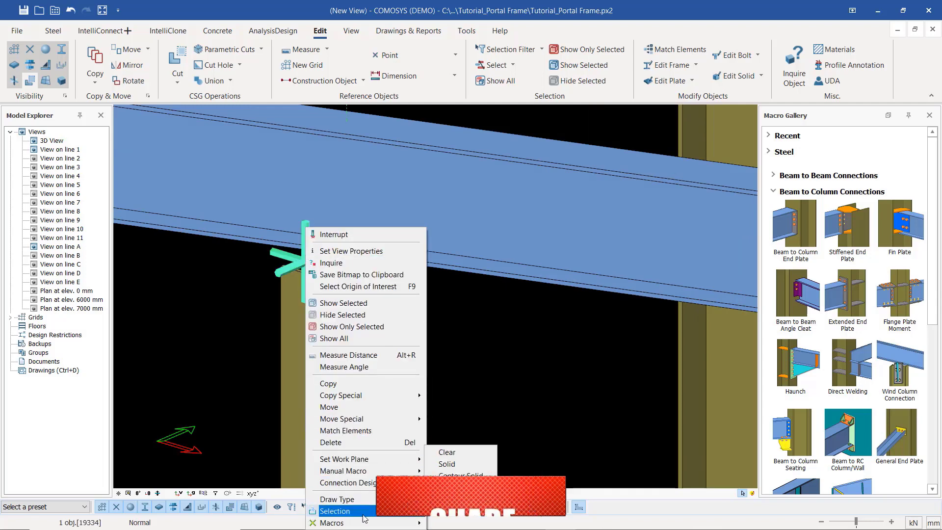
{"action": "mouse_move", "coordinate": [362, 524]}
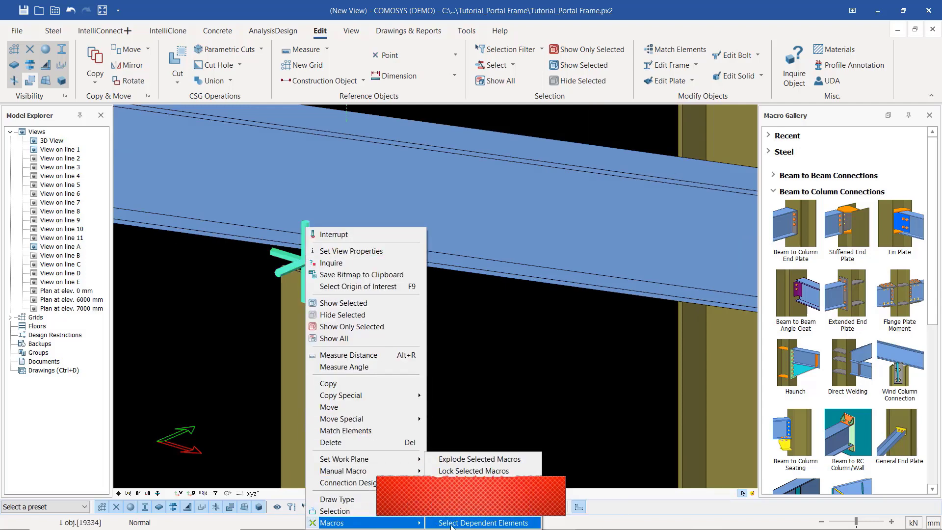
{"action": "left_click", "coordinate": [473, 459]}
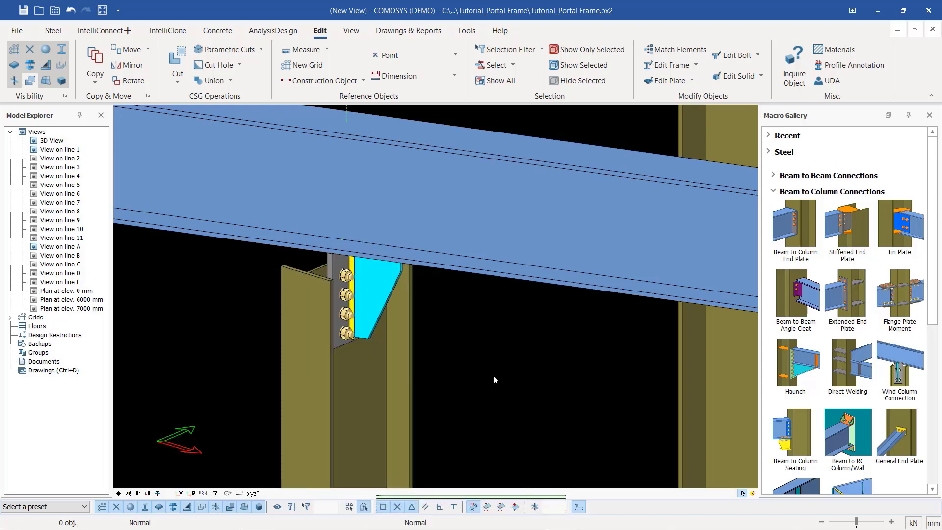
- Copy the exploded connection's plates, bolts and welds, without rafter and column, from the intermediate column's top flange corner to the ridge column's matching corner
{"action": "scroll", "coordinate": [417, 300], "scroll_direction": "down", "scroll_amount": 2}
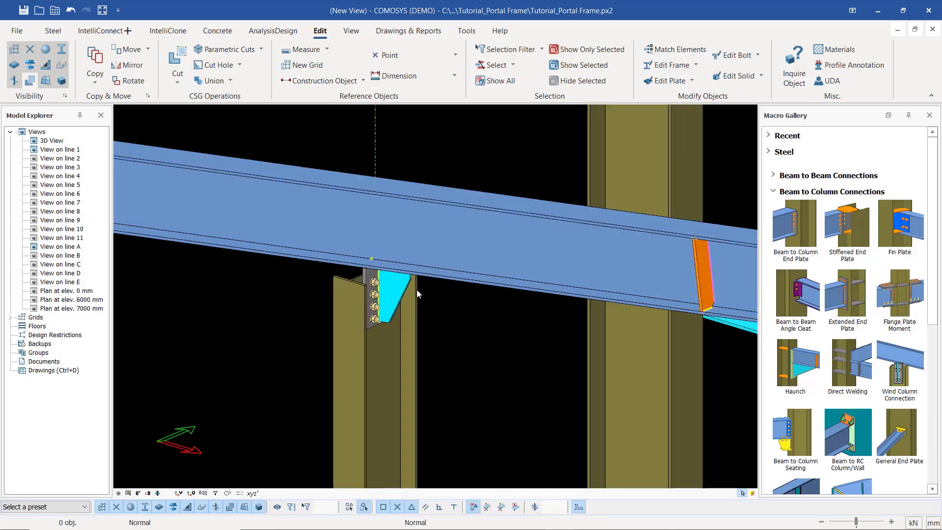
{"action": "left_click_drag", "start_coordinate": [481, 171], "coordinate": [339, 321]}
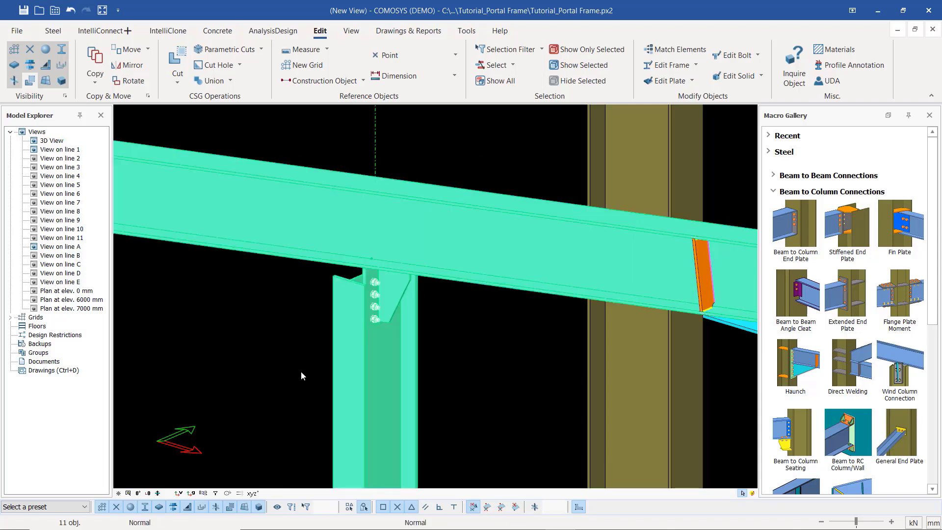
{"action": "left_click", "coordinate": [509, 249], "text": "ctrl"}
{"action": "left_click", "coordinate": [396, 363], "text": "ctrl"}
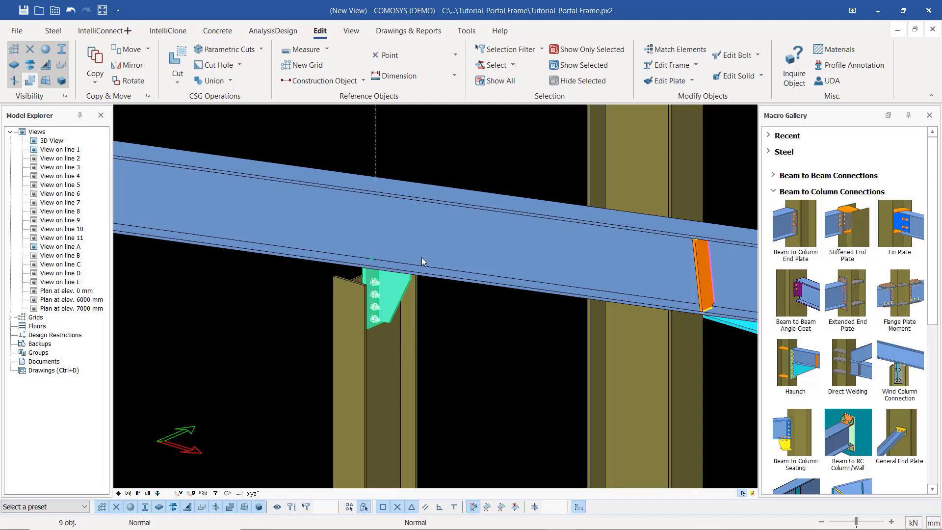
{"action": "right_click", "coordinate": [469, 315]}
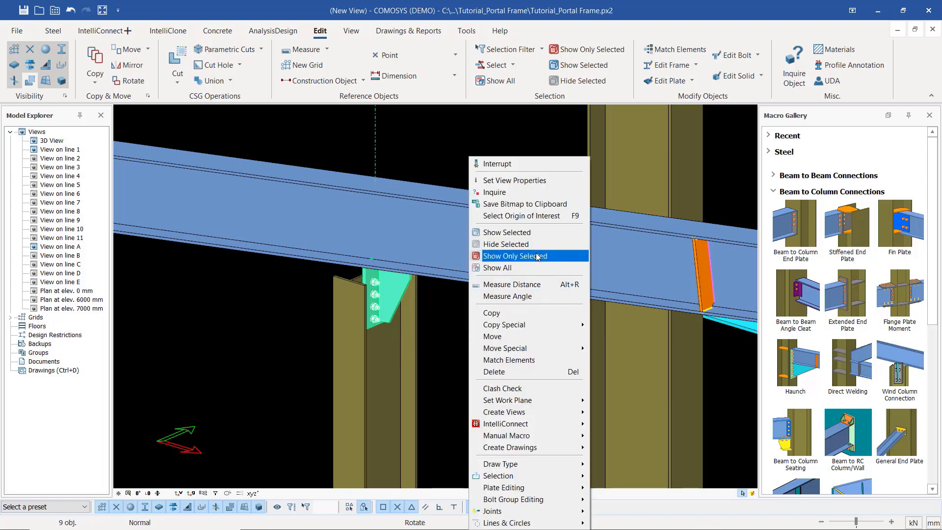
{"action": "left_click", "coordinate": [498, 313]}
{"action": "scroll", "coordinate": [363, 287], "scroll_direction": "up", "scroll_amount": 8}
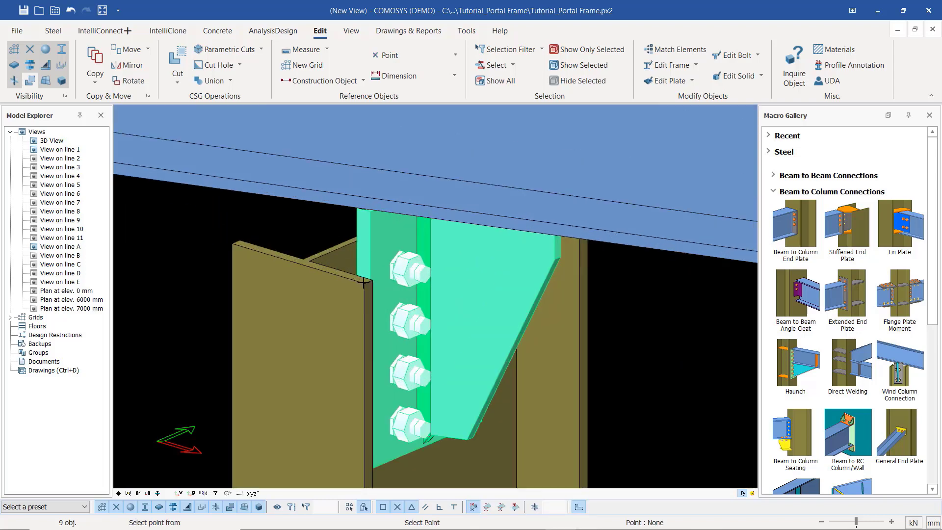
{"action": "left_click", "coordinate": [361, 277]}
{"action": "scroll", "coordinate": [326, 270], "scroll_direction": "down", "scroll_amount": 8}
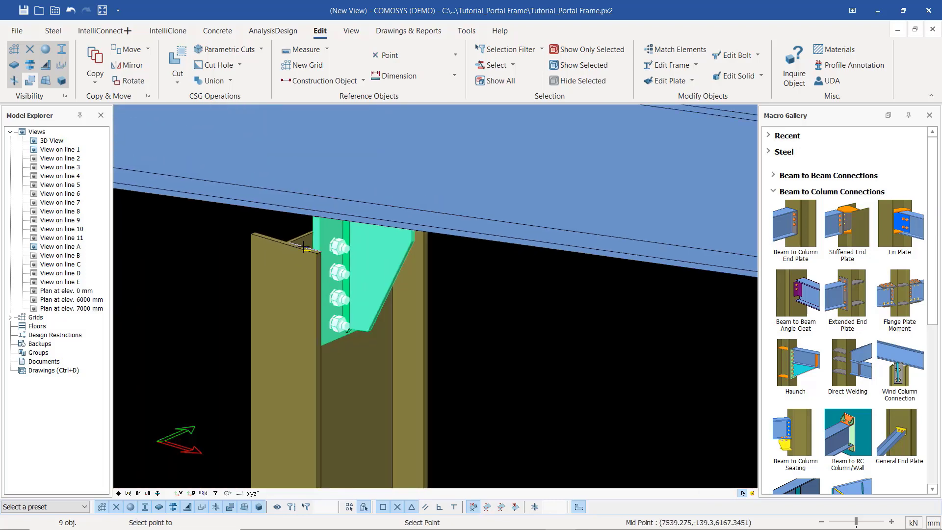
{"action": "scroll", "coordinate": [304, 247], "scroll_direction": "down", "scroll_amount": 5}
{"action": "scroll", "coordinate": [306, 248], "scroll_direction": "down", "scroll_amount": 1}
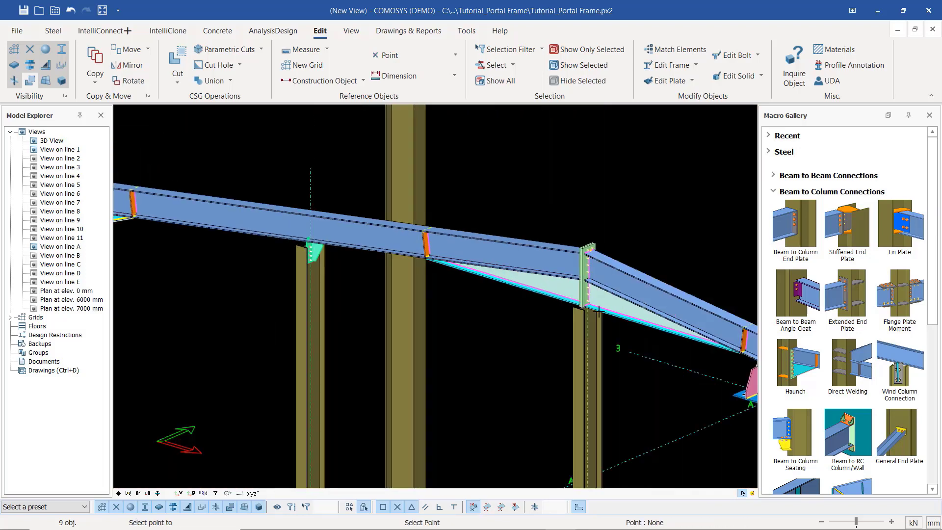
{"action": "scroll", "coordinate": [598, 310], "scroll_direction": "up", "scroll_amount": 10}
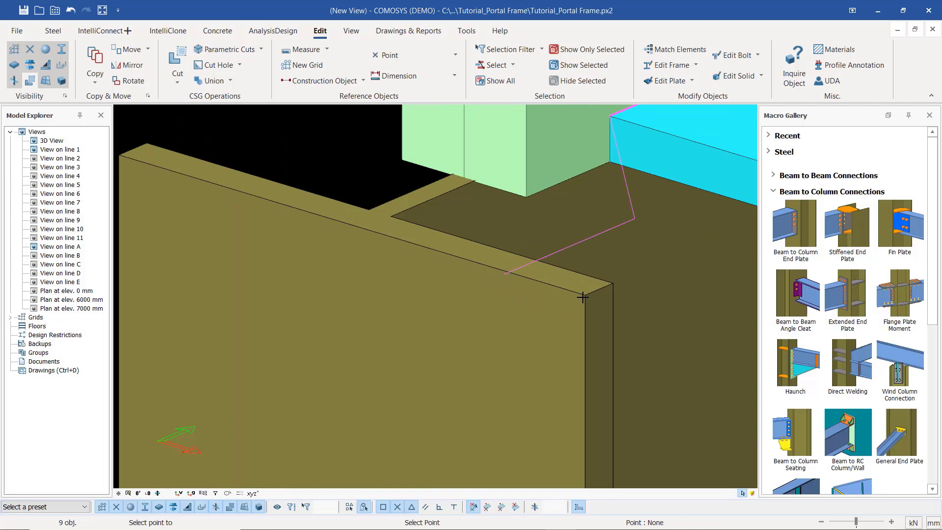
{"action": "scroll", "coordinate": [582, 297], "scroll_direction": "up", "scroll_amount": 1}
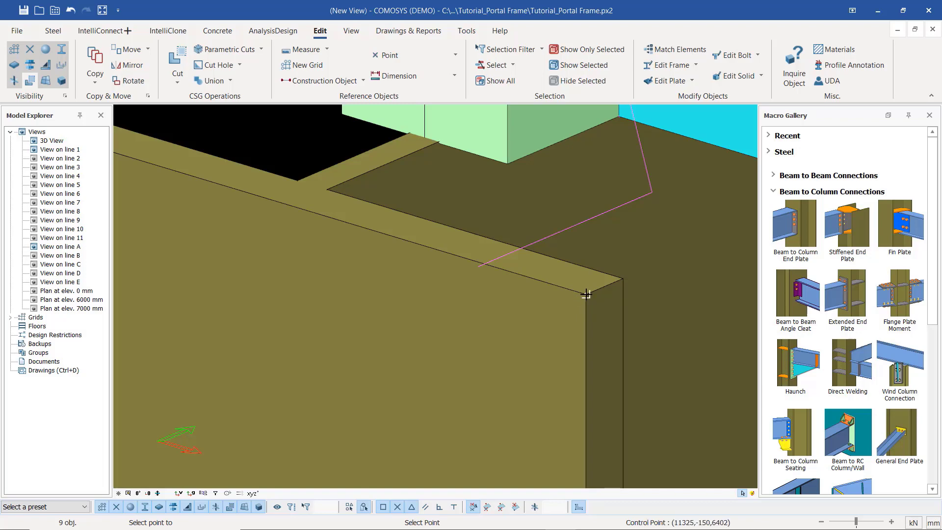
{"action": "left_click", "coordinate": [586, 293]}
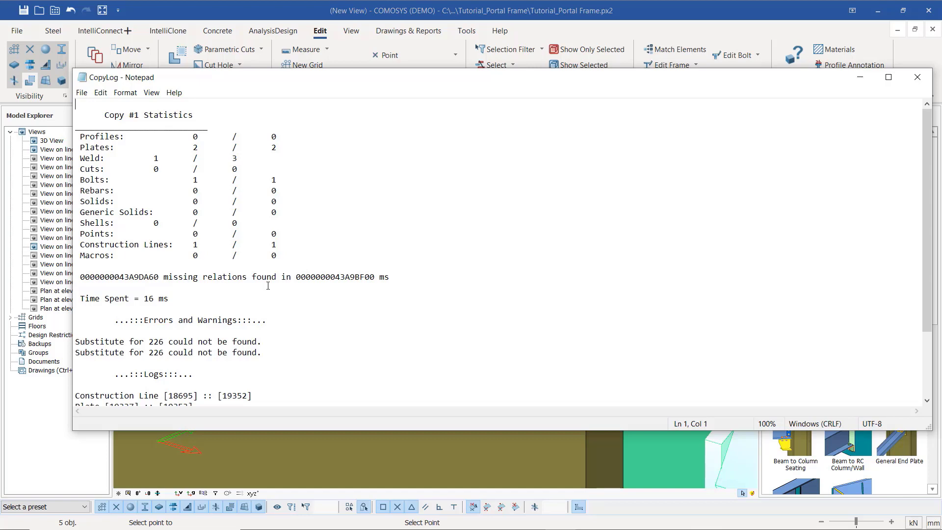
{"action": "left_click", "coordinate": [917, 77]}
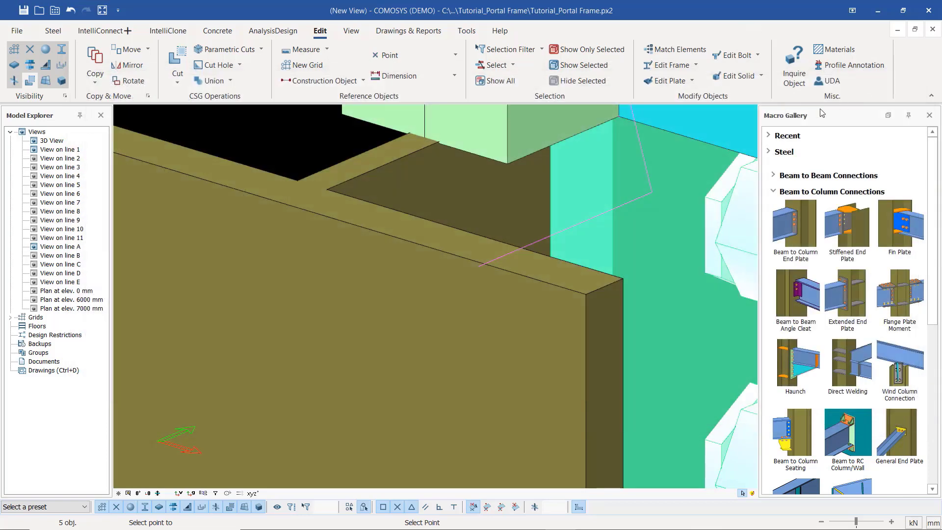
{"action": "scroll", "coordinate": [448, 190], "scroll_direction": "down", "scroll_amount": 6}
{"action": "key", "text": "Escape"}
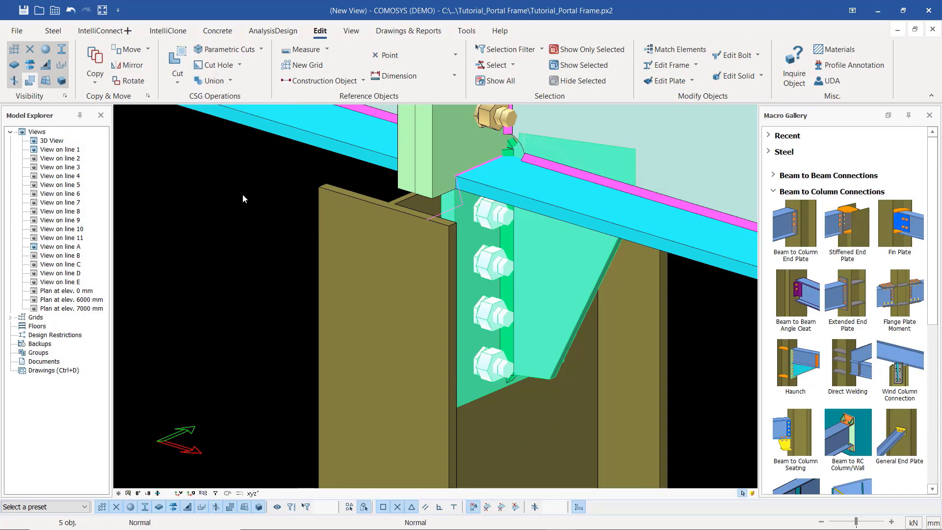
{"action": "scroll", "coordinate": [513, 288], "scroll_direction": "down", "scroll_amount": 4}
{"action": "key", "text": "Escape"}
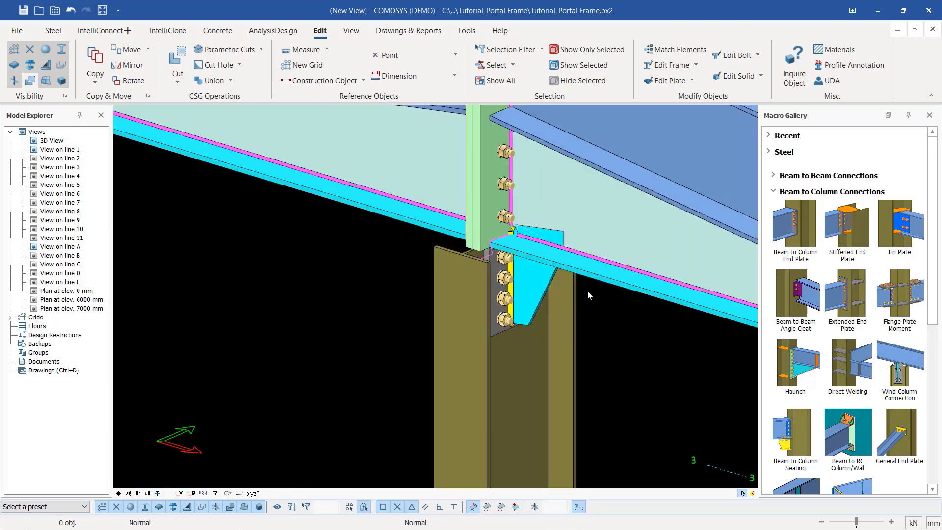
- Trim the copied gusset plate with a Plane Cut along the underside of the rafter haunch flange, removing the part above it
{"action": "scroll", "coordinate": [543, 245], "scroll_direction": "up", "scroll_amount": 4}
{"action": "left_click", "coordinate": [511, 289]}
{"action": "middle_click_drag", "start_coordinate": [512, 287], "coordinate": [589, 279]}
{"action": "middle_click_drag", "start_coordinate": [480, 288], "coordinate": [558, 268]}
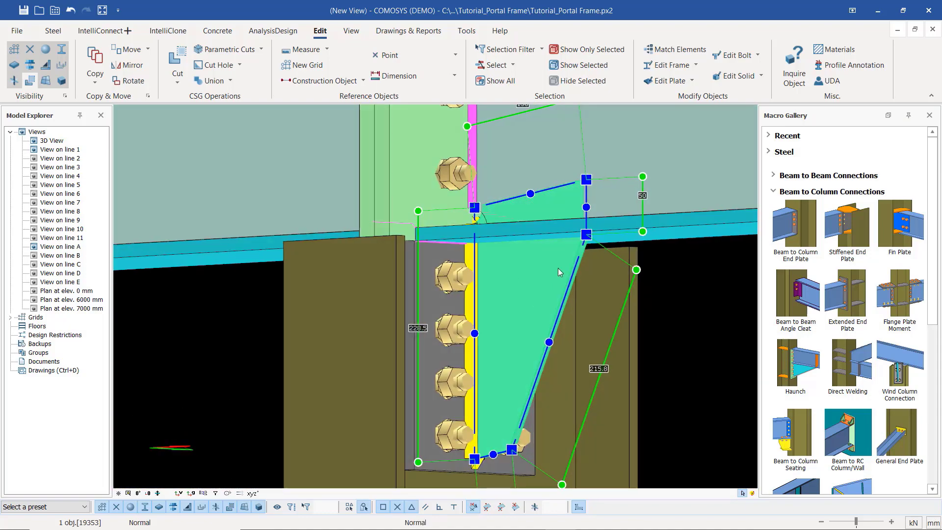
{"action": "left_click", "coordinate": [682, 295]}
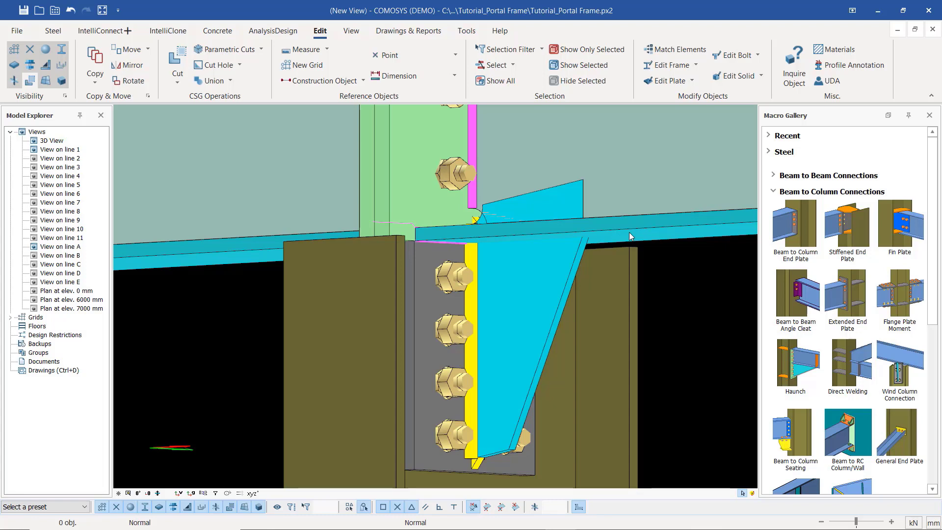
{"action": "left_click", "coordinate": [177, 86]}
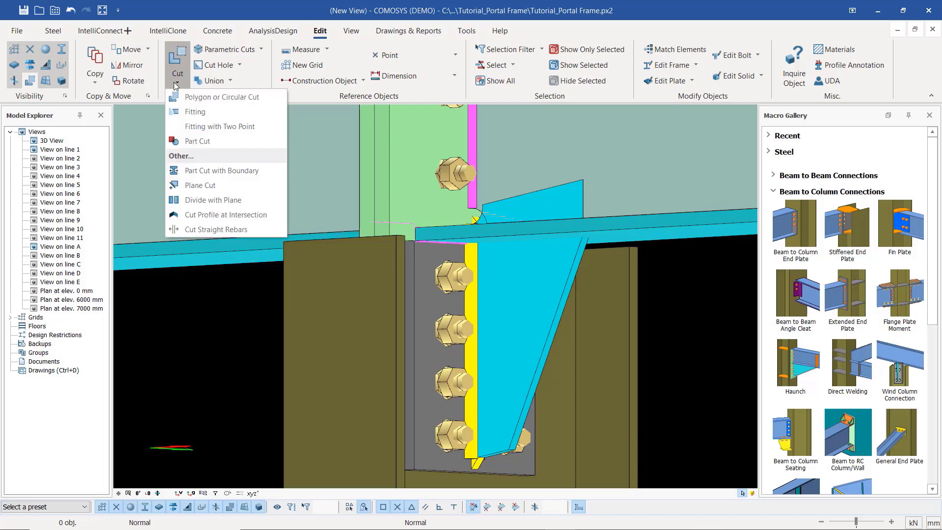
{"action": "left_click", "coordinate": [201, 186]}
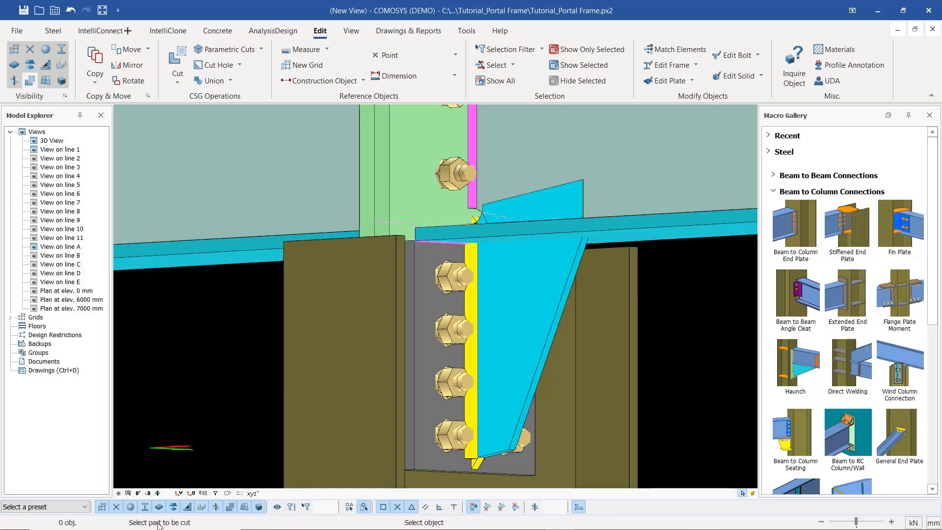
{"action": "left_click", "coordinate": [548, 299]}
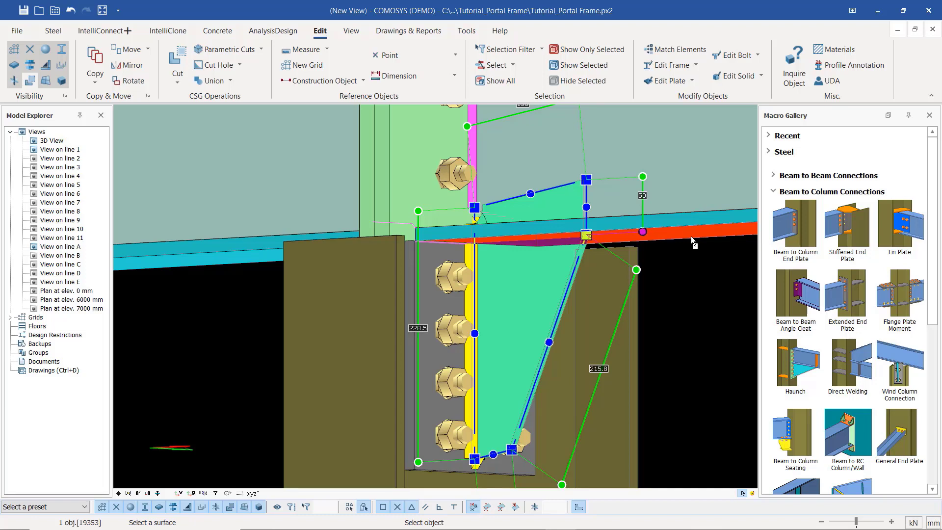
{"action": "left_click", "coordinate": [692, 238]}
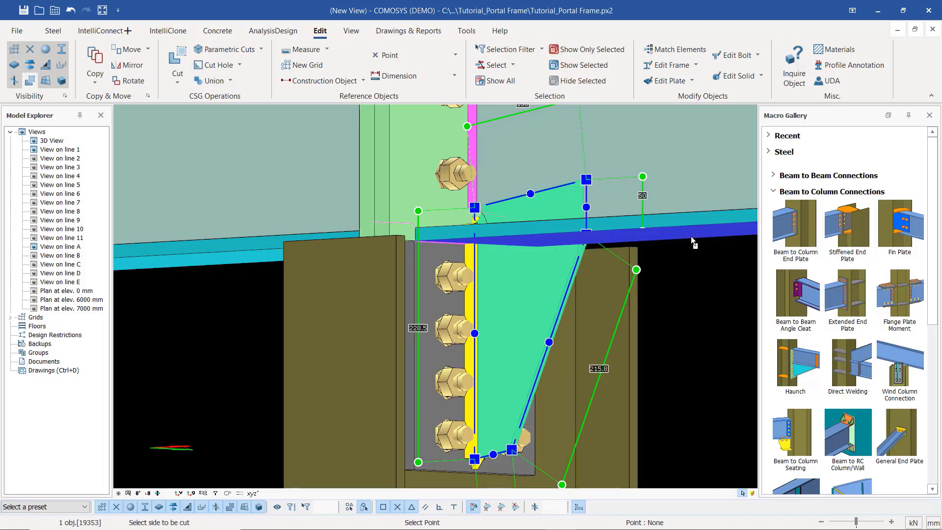
{"action": "left_click", "coordinate": [682, 261]}
{"action": "key", "text": "Escape"}
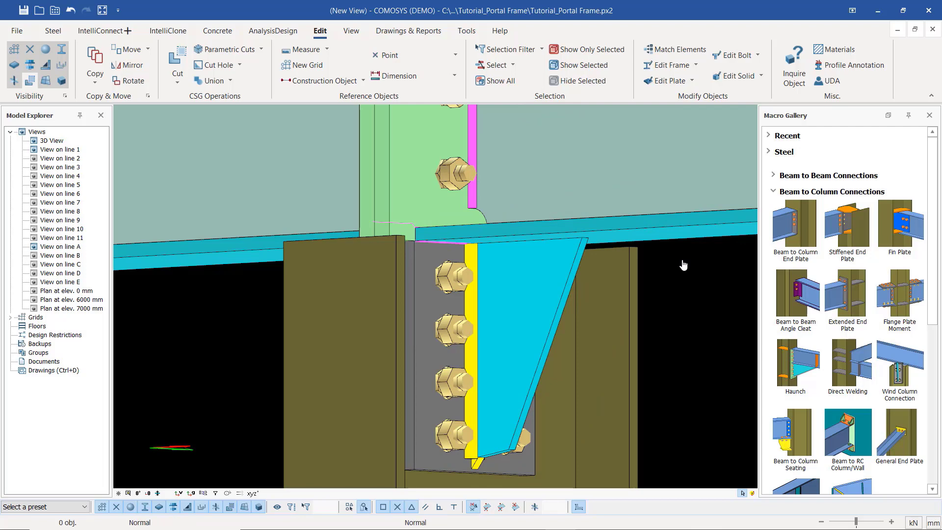
- Chamfer the gusset plate's outer upper corner with chamfer Type 1, using 40 for both distances
{"action": "left_click", "coordinate": [539, 271]}
{"action": "middle_click_drag", "start_coordinate": [548, 261], "coordinate": [643, 278], "text": "ctrl"}
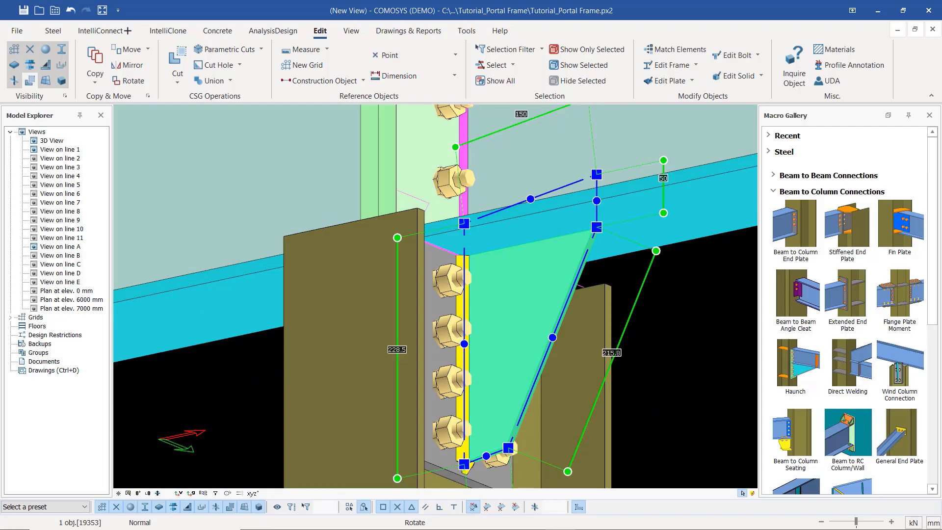
{"action": "key", "text": "Escape"}
{"action": "scroll", "coordinate": [603, 233], "scroll_direction": "up", "scroll_amount": 2}
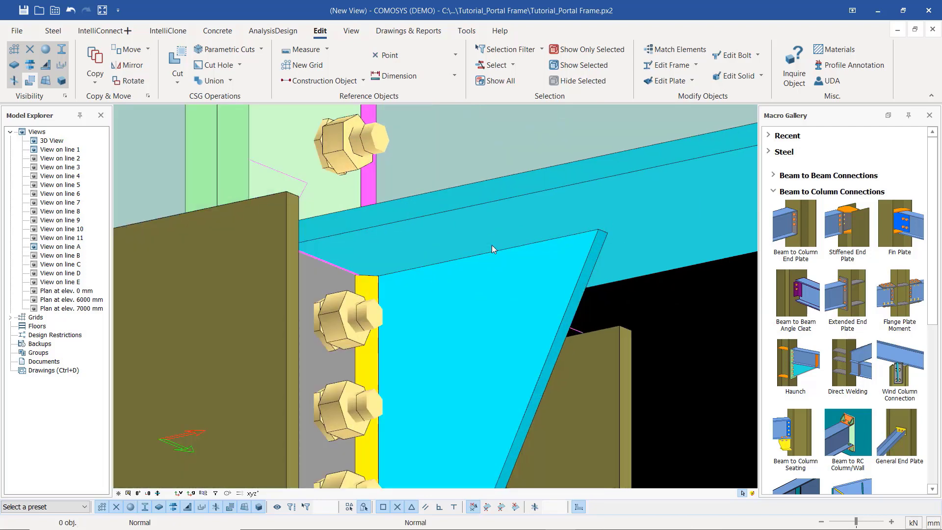
{"action": "middle_click_drag", "start_coordinate": [496, 302], "coordinate": [544, 230]}
{"action": "scroll", "coordinate": [525, 252], "scroll_direction": "up", "scroll_amount": 3}
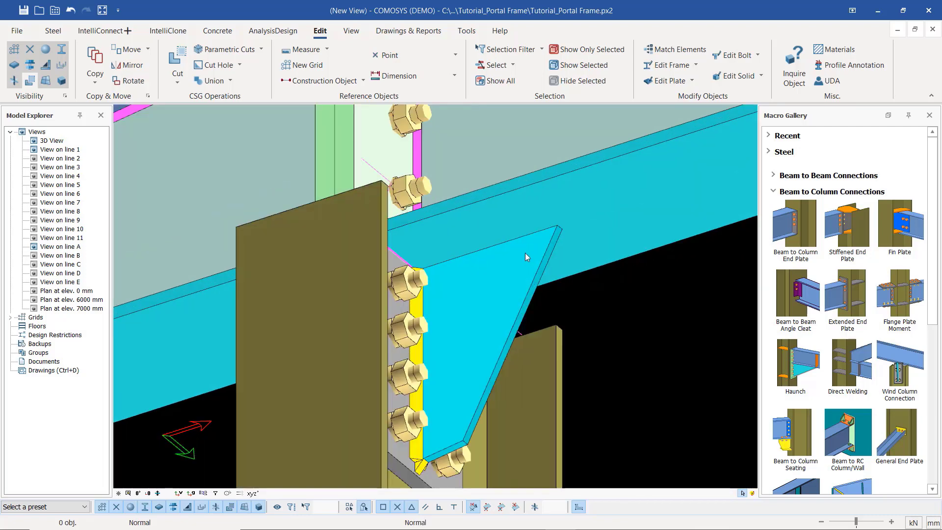
{"action": "left_click", "coordinate": [525, 254]}
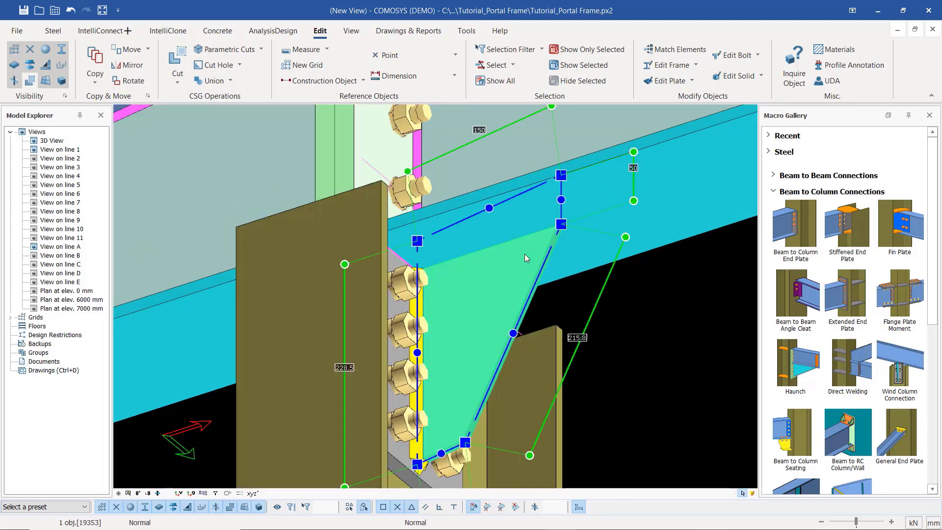
{"action": "left_click", "coordinate": [561, 226]}
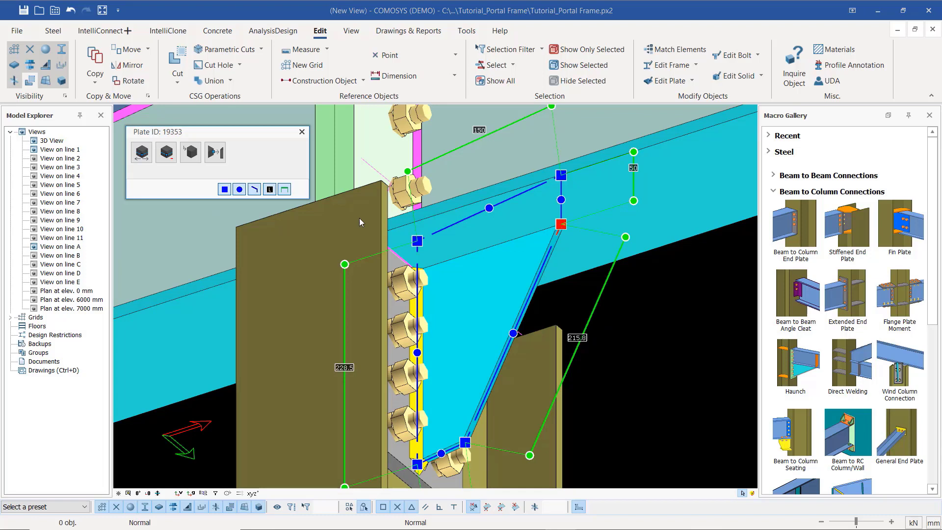
{"action": "left_click", "coordinate": [192, 153]}
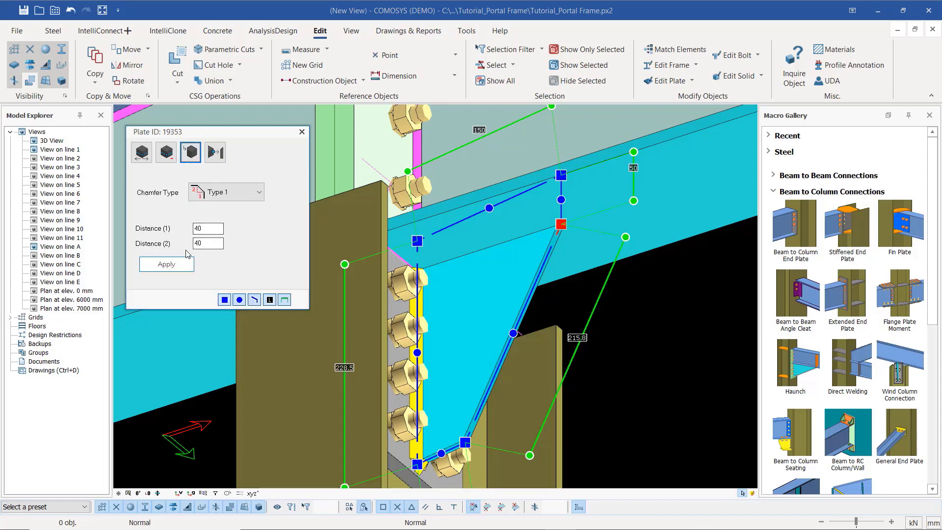
{"action": "left_click", "coordinate": [210, 243]}
{"action": "left_click", "coordinate": [167, 265]}
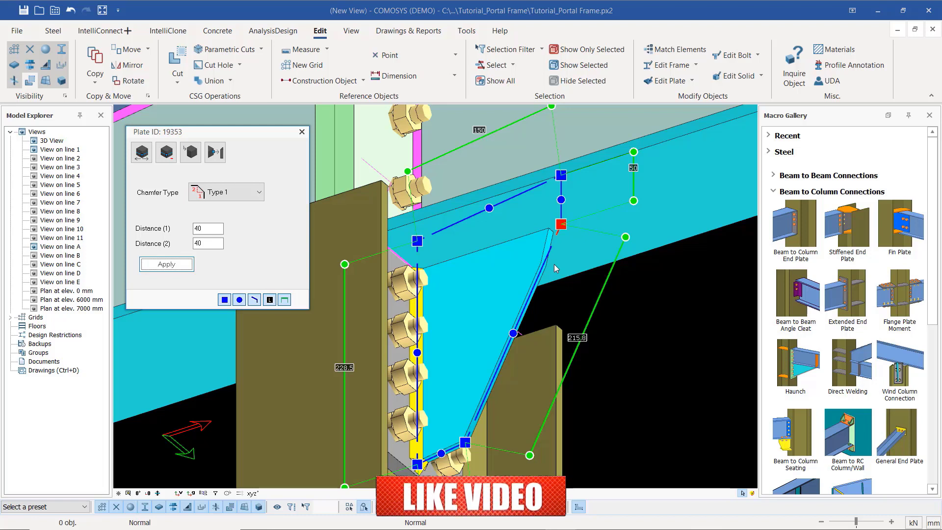
{"action": "left_click", "coordinate": [301, 132]}
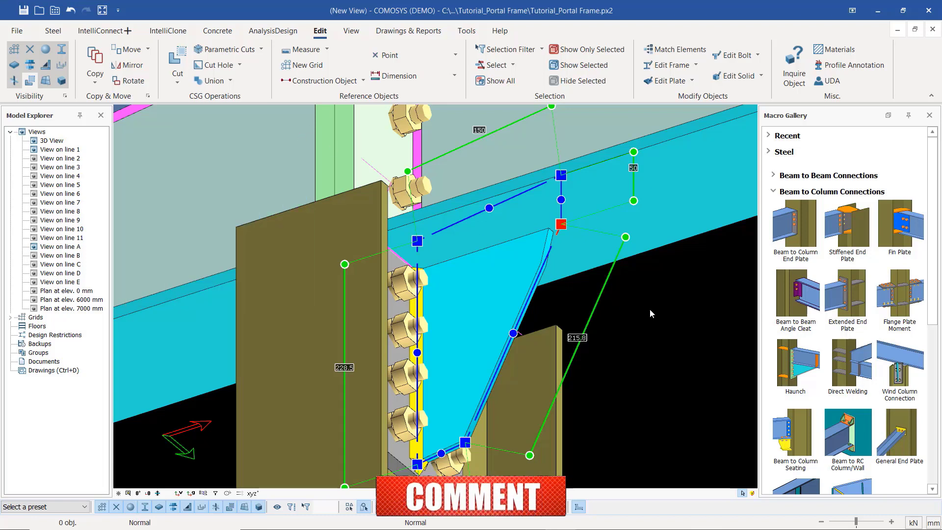
{"action": "key", "text": "Escape"}
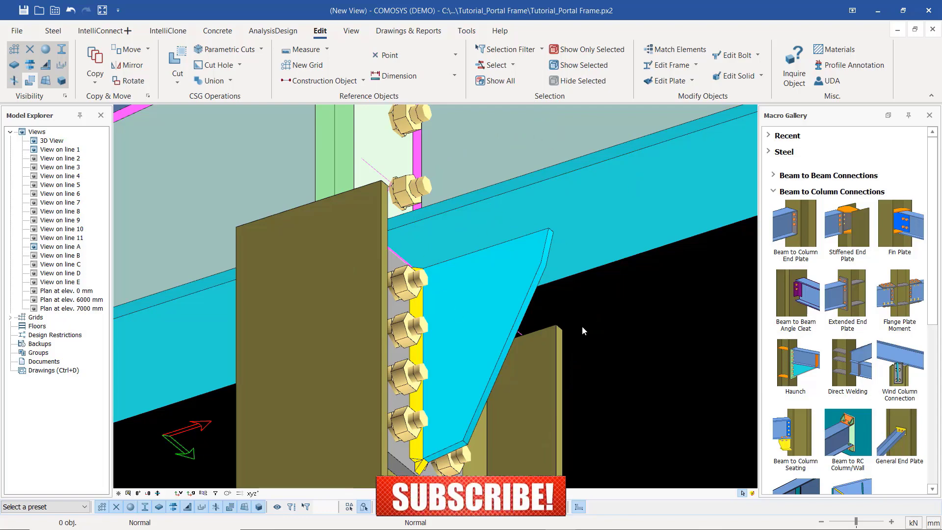
- Weld the gusset plate to the haunch flange above it using Automatic Two-Object Welding
{"action": "mouse_move", "coordinate": [499, 285]}
{"action": "middle_mouse_down"}
{"action": "mouse_move", "coordinate": [295, 292]}
{"action": "mouse_move", "coordinate": [511, 287]}
{"action": "middle_mouse_up"}
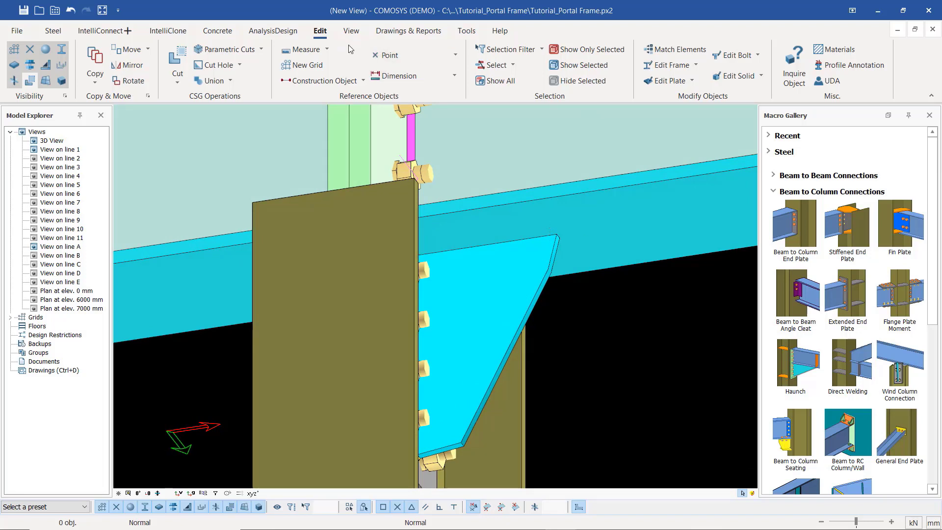
{"action": "left_click", "coordinate": [53, 31]}
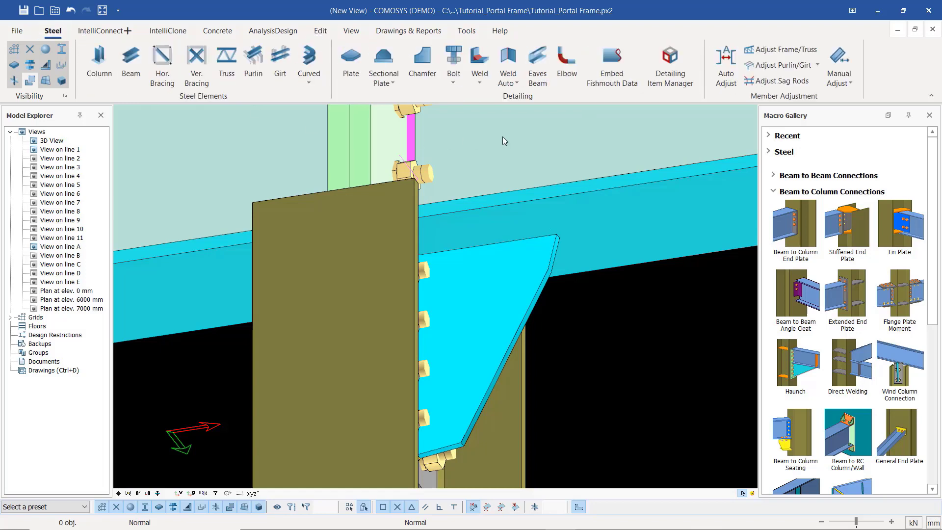
{"action": "left_click", "coordinate": [518, 84]}
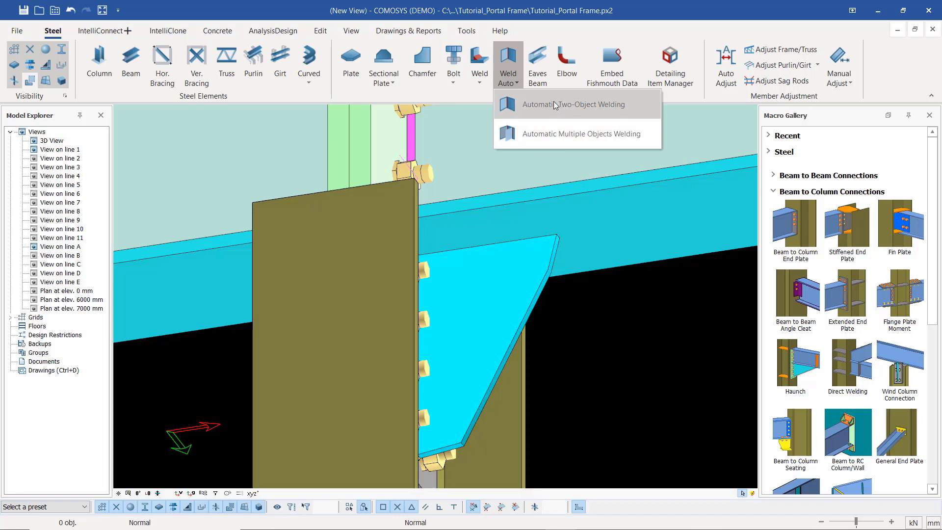
{"action": "left_click", "coordinate": [529, 104]}
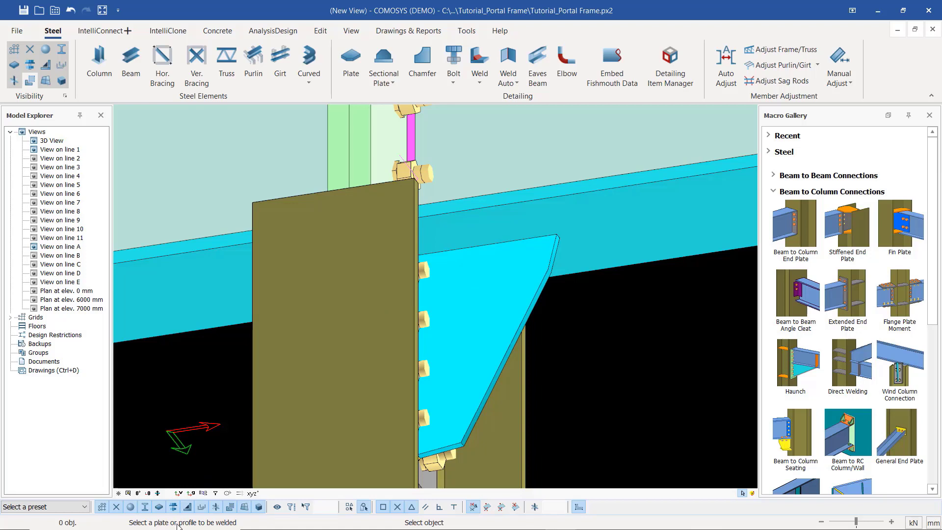
{"action": "left_click", "coordinate": [528, 277]}
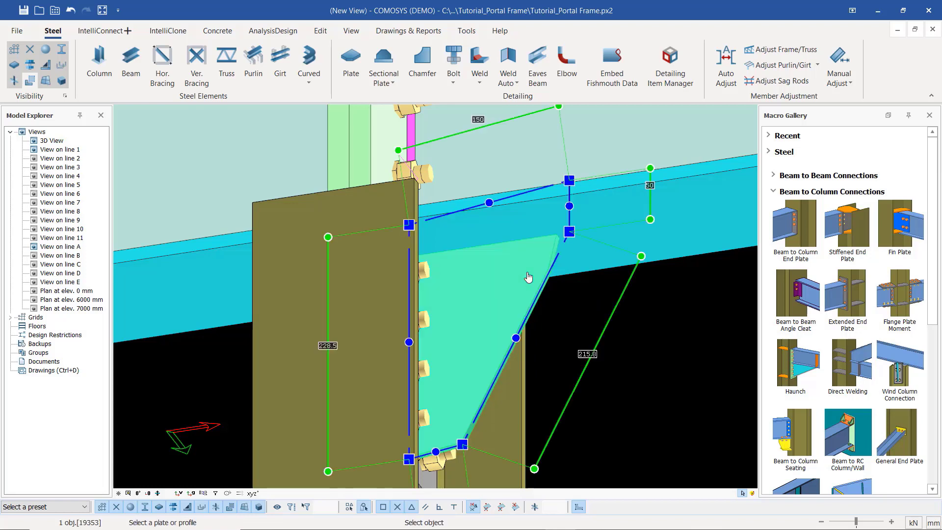
{"action": "left_click", "coordinate": [698, 198]}
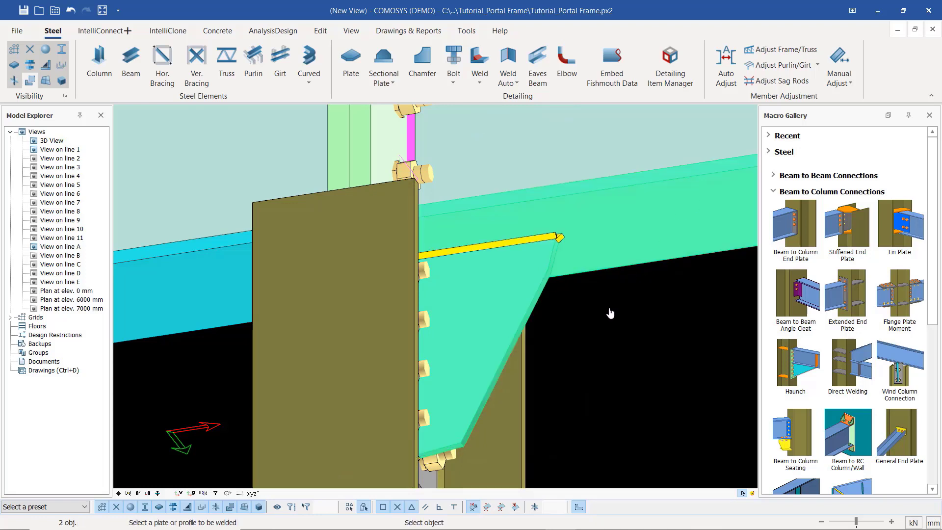
{"action": "key", "text": "Escape"}
{"action": "key", "text": "Escape"}
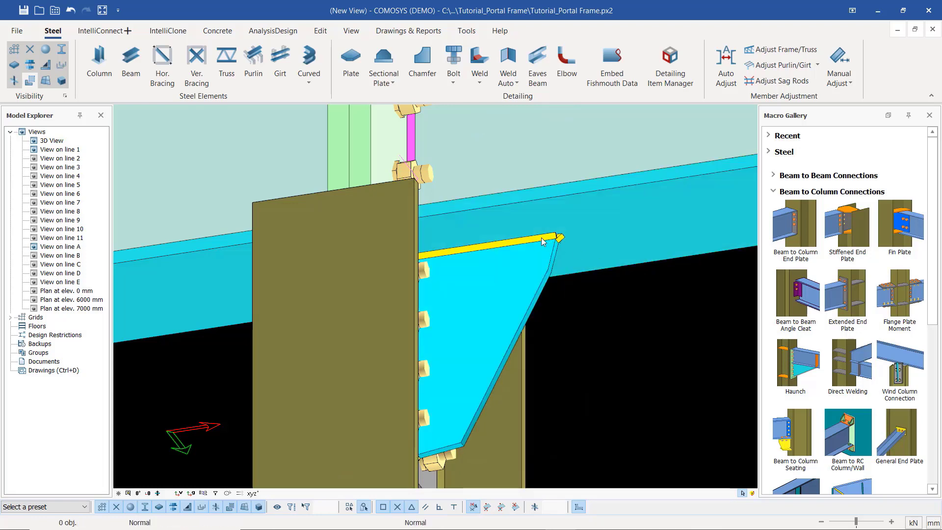
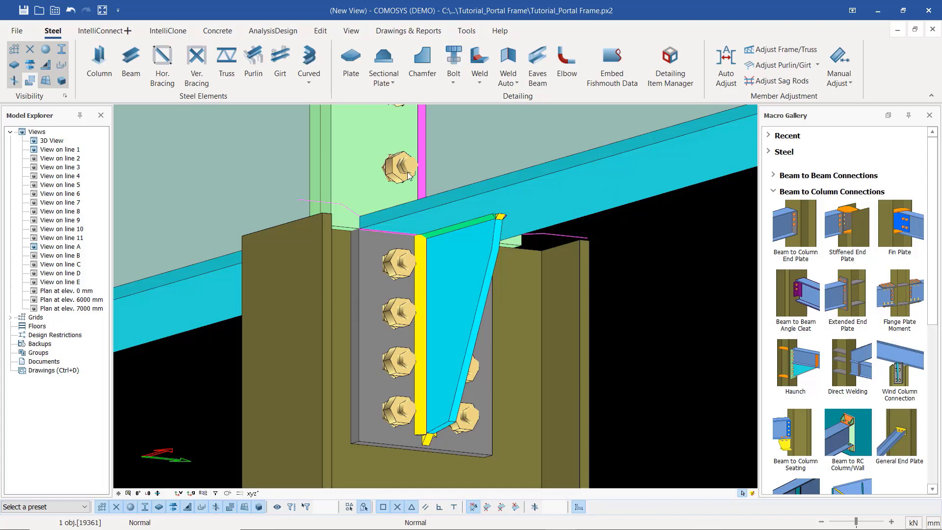
- Weld the wind column's bolted plate to the rafter end plate above it using Automatic Two-Object Welding
{"action": "left_click", "coordinate": [517, 84]}
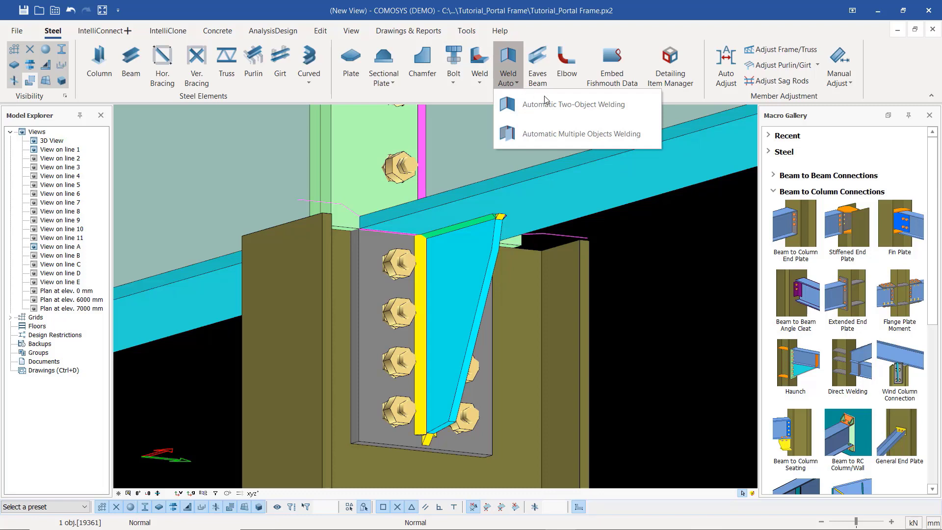
{"action": "left_click", "coordinate": [559, 105]}
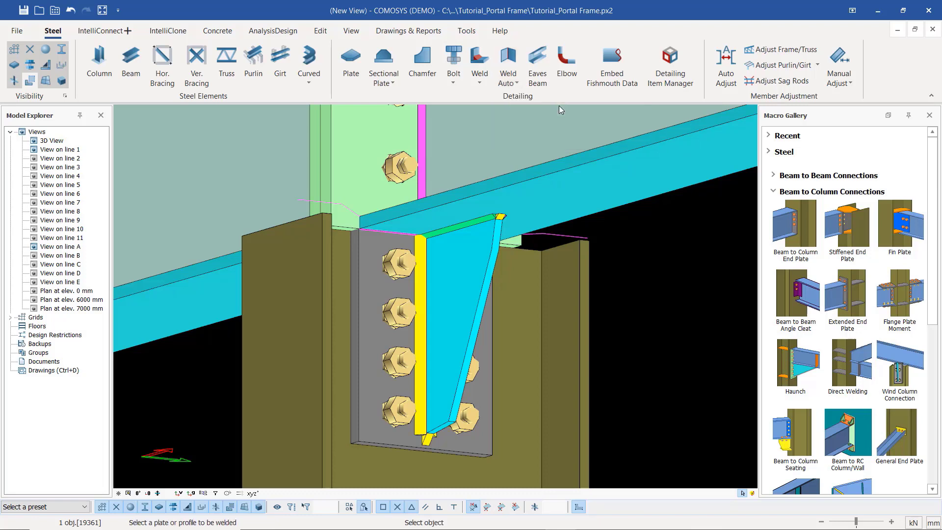
{"action": "left_click", "coordinate": [366, 286]}
{"action": "left_click", "coordinate": [357, 167]}
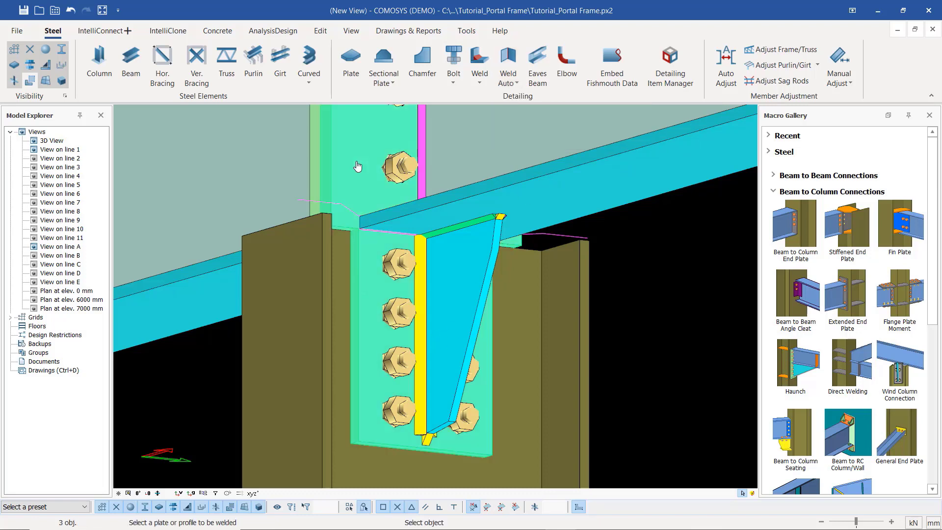
{"action": "right_click", "coordinate": [632, 257]}
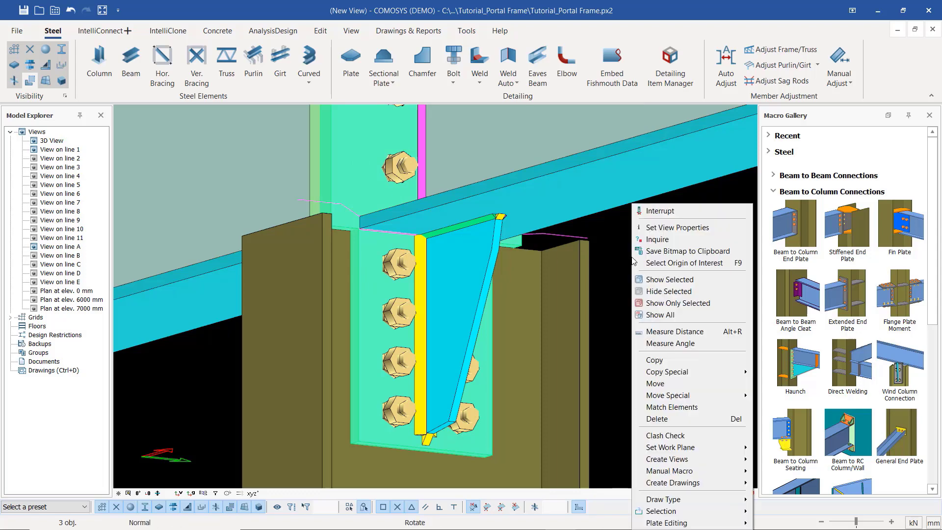
{"action": "left_click", "coordinate": [672, 212]}
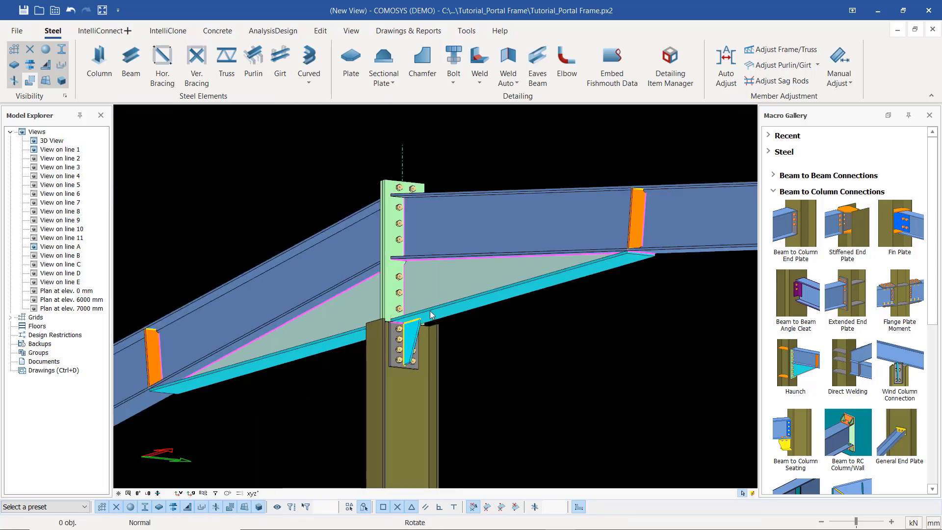
- Select the complete assembly of the rafter from its ridge haunch plate and show only that assembly
{"action": "middle_click_drag", "start_coordinate": [430, 311], "coordinate": [496, 338]}
{"action": "middle_click_drag", "start_coordinate": [447, 321], "coordinate": [441, 324]}
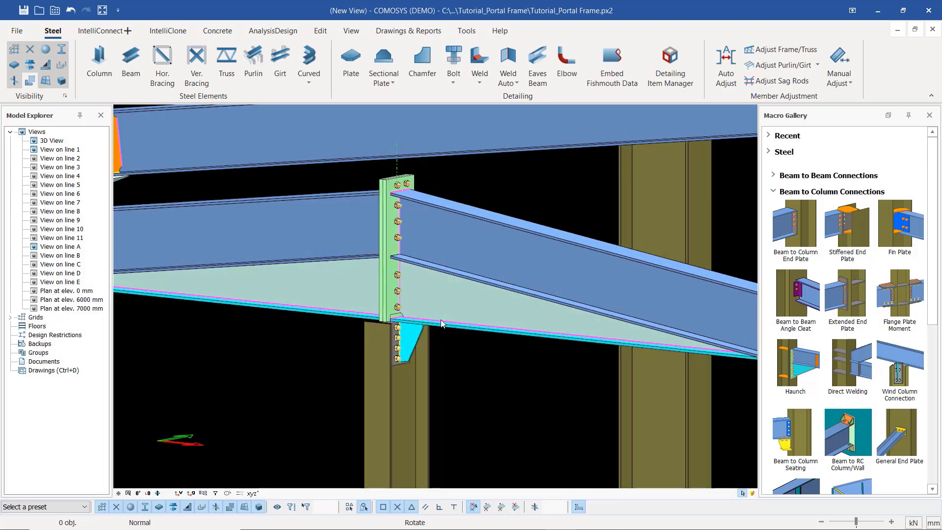
{"action": "left_click", "coordinate": [487, 301]}
{"action": "right_click", "coordinate": [486, 300]}
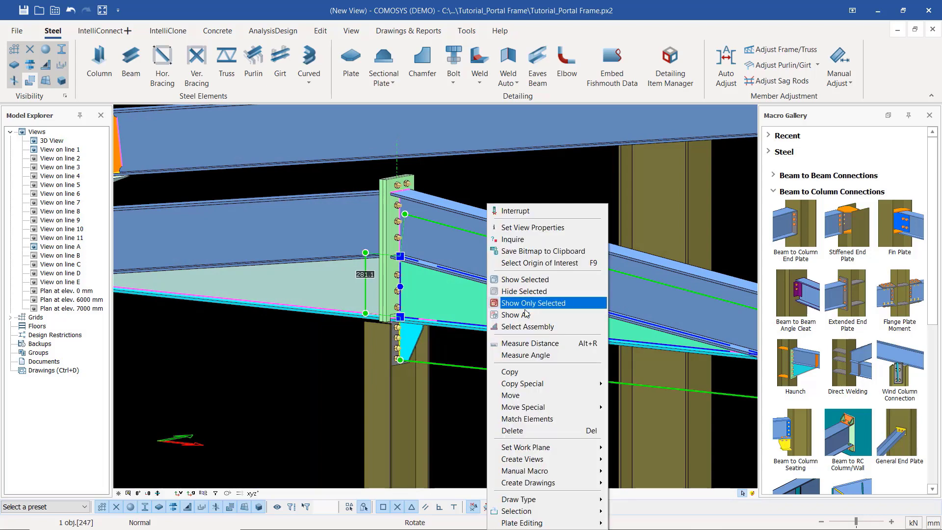
{"action": "left_click", "coordinate": [529, 328]}
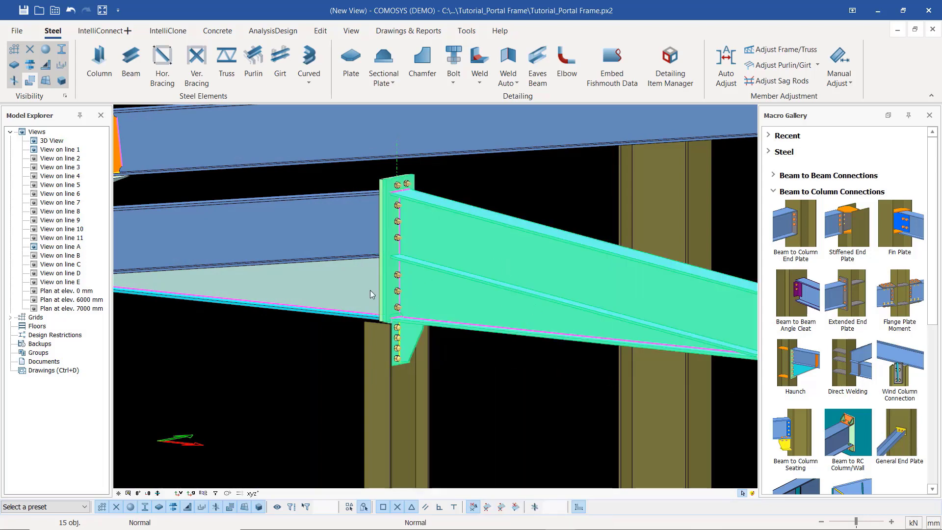
{"action": "scroll", "coordinate": [370, 290], "scroll_direction": "down", "scroll_amount": 5}
{"action": "scroll", "coordinate": [524, 338], "scroll_direction": "up", "scroll_amount": 6}
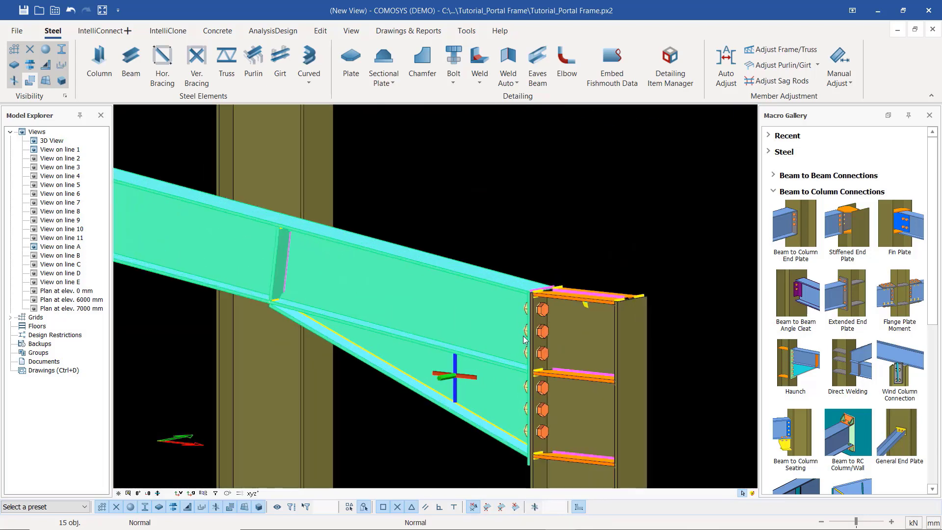
{"action": "scroll", "coordinate": [524, 339], "scroll_direction": "down", "scroll_amount": 5}
{"action": "scroll", "coordinate": [273, 241], "scroll_direction": "up", "scroll_amount": 3}
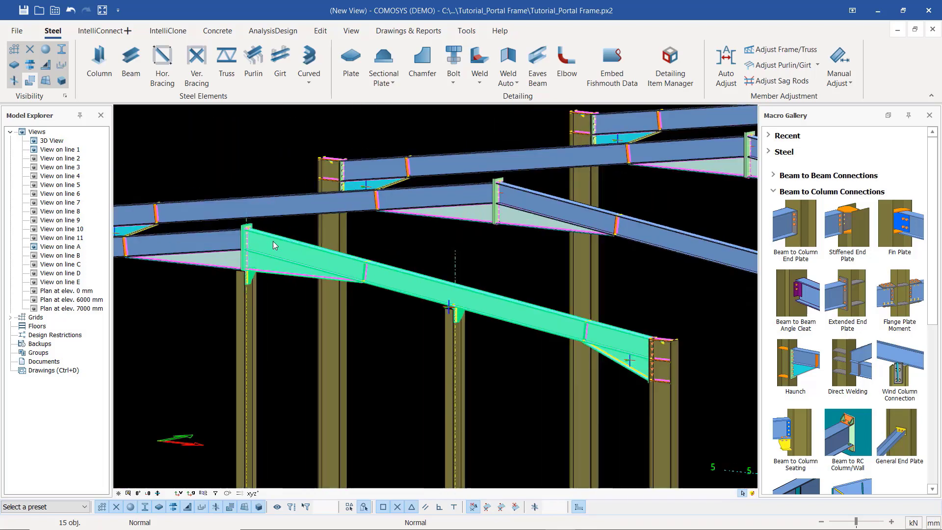
{"action": "scroll", "coordinate": [273, 240], "scroll_direction": "up", "scroll_amount": 3}
{"action": "right_click", "coordinate": [353, 217]}
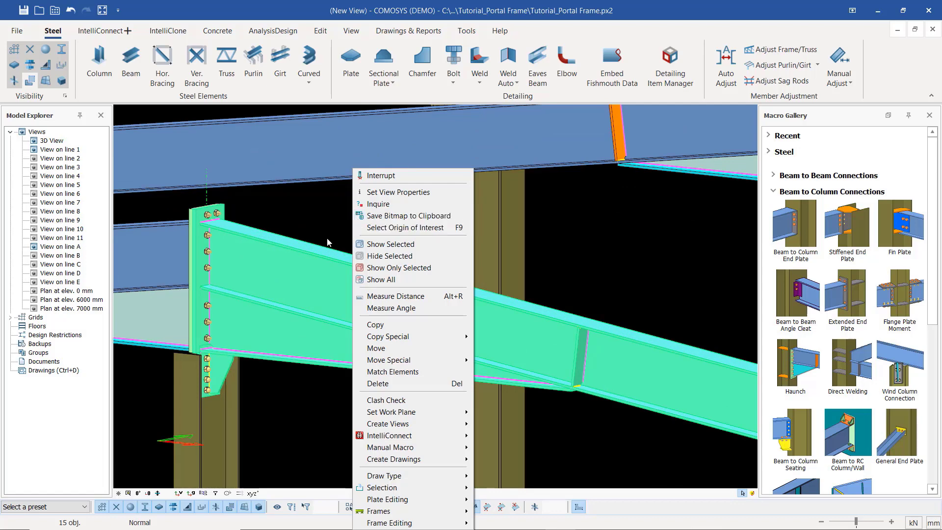
{"action": "left_click", "coordinate": [392, 267]}
{"action": "left_click", "coordinate": [404, 249]}
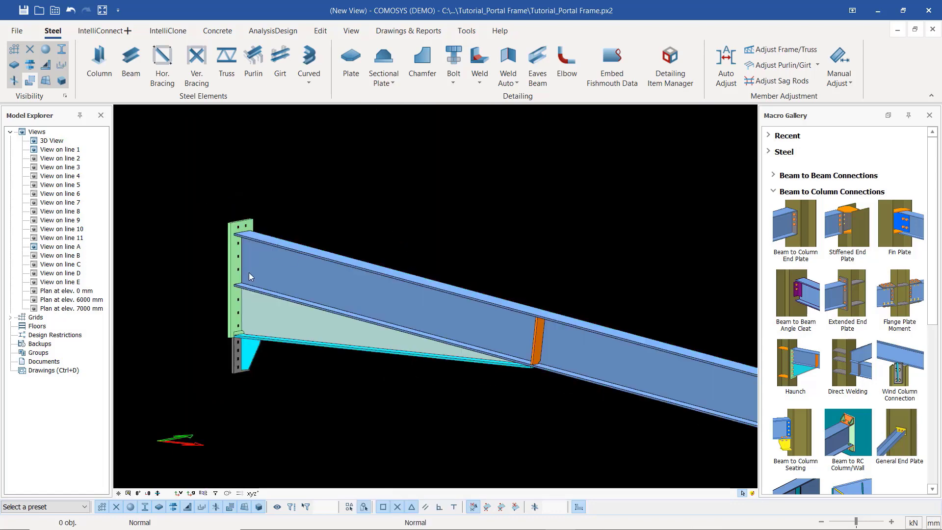
- Examine the isolated rafter assembly from the ridge end plate and haunch to the eaves haunch
{"action": "scroll", "coordinate": [249, 276], "scroll_direction": "up", "scroll_amount": 3}
{"action": "left_click", "coordinate": [260, 334]}
{"action": "middle_click_drag", "start_coordinate": [275, 328], "coordinate": [305, 331]}
{"action": "scroll", "coordinate": [305, 245], "scroll_direction": "down", "scroll_amount": 3}
{"action": "key", "text": "Escape"}
{"action": "scroll", "coordinate": [230, 371], "scroll_direction": "up", "scroll_amount": 1}
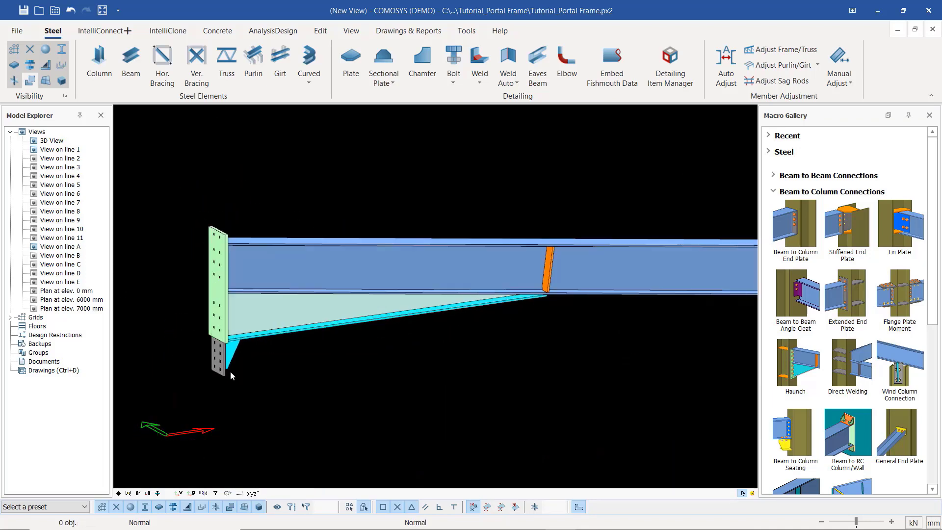
{"action": "scroll", "coordinate": [230, 371], "scroll_direction": "up", "scroll_amount": 3}
{"action": "scroll", "coordinate": [238, 353], "scroll_direction": "down", "scroll_amount": 4}
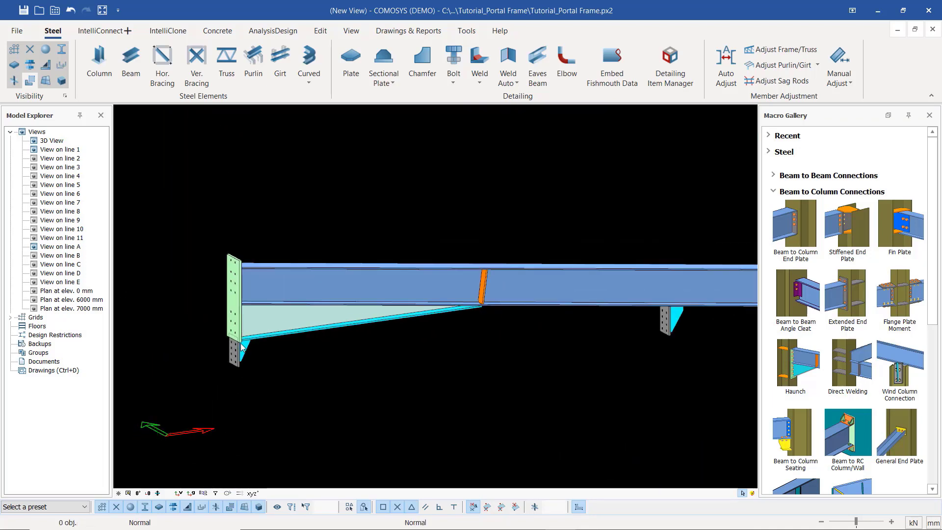
{"action": "scroll", "coordinate": [242, 346], "scroll_direction": "down", "scroll_amount": 2}
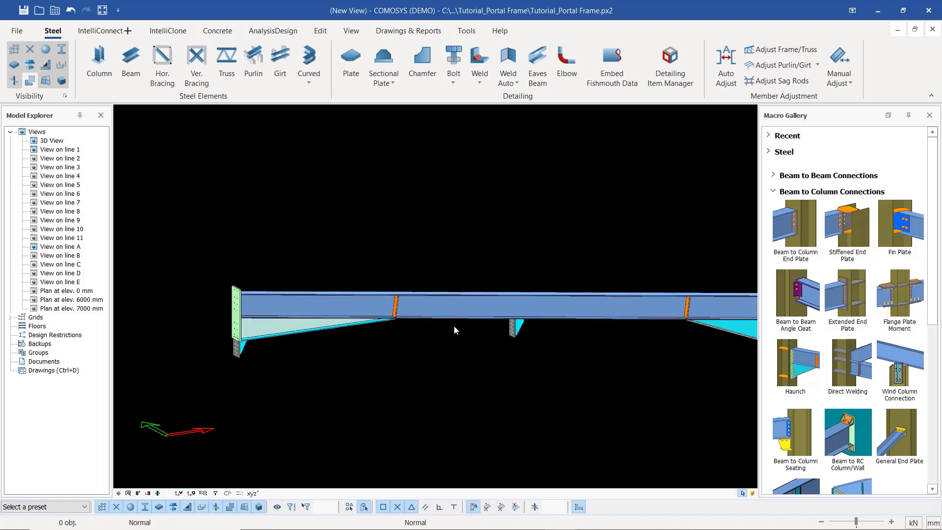
{"action": "scroll", "coordinate": [455, 325], "scroll_direction": "down", "scroll_amount": 2}
{"action": "scroll", "coordinate": [541, 313], "scroll_direction": "up", "scroll_amount": 6}
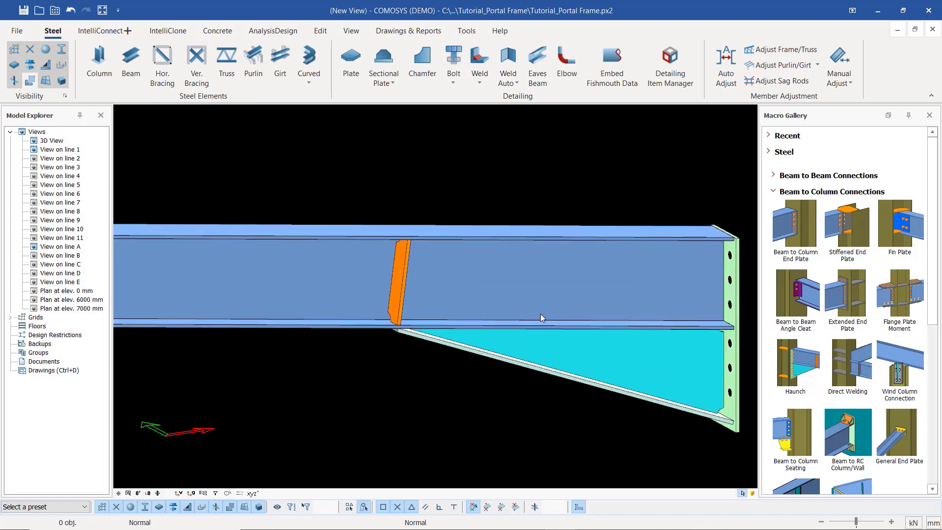
{"action": "scroll", "coordinate": [540, 313], "scroll_direction": "down", "scroll_amount": 5}
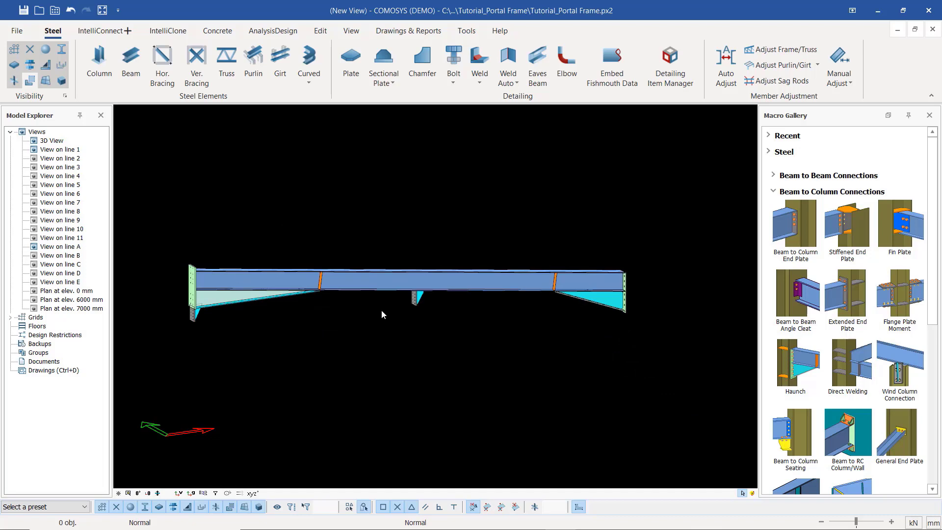
- Inspect the intermediate wind column's connection plate and gusset under the rafter flange
{"action": "scroll", "coordinate": [416, 297], "scroll_direction": "up", "scroll_amount": 5}
{"action": "left_click", "coordinate": [415, 308]}
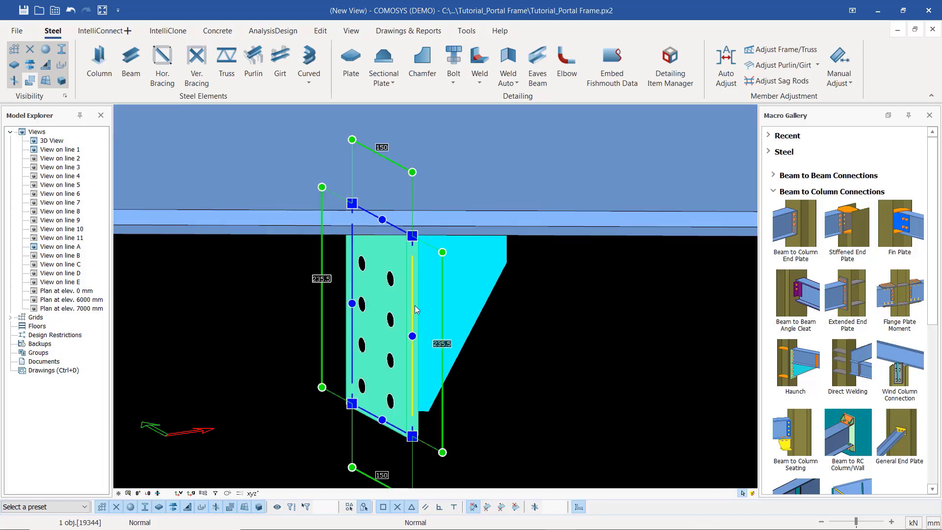
{"action": "middle_click_drag", "start_coordinate": [414, 305], "coordinate": [405, 296]}
{"action": "key", "text": "Escape"}
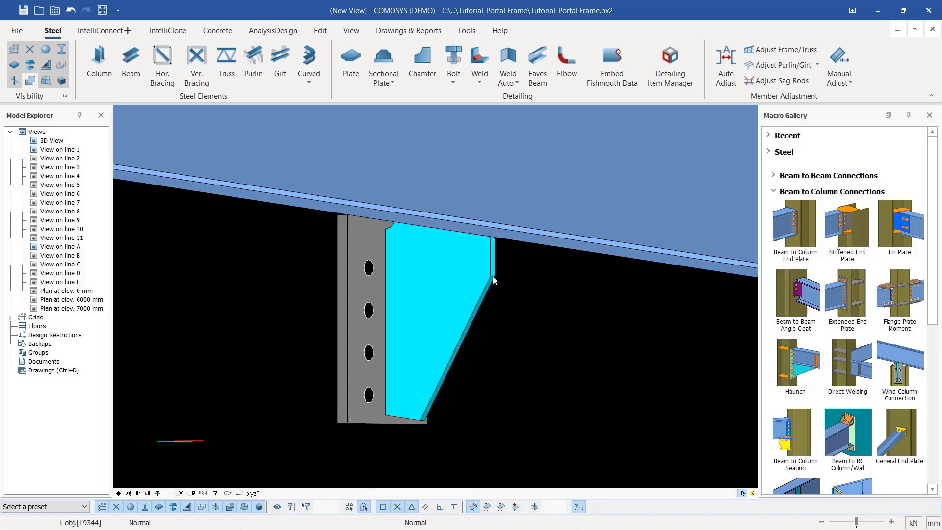
{"action": "left_click", "coordinate": [469, 289]}
{"action": "scroll", "coordinate": [469, 289], "scroll_direction": "down", "scroll_amount": 6}
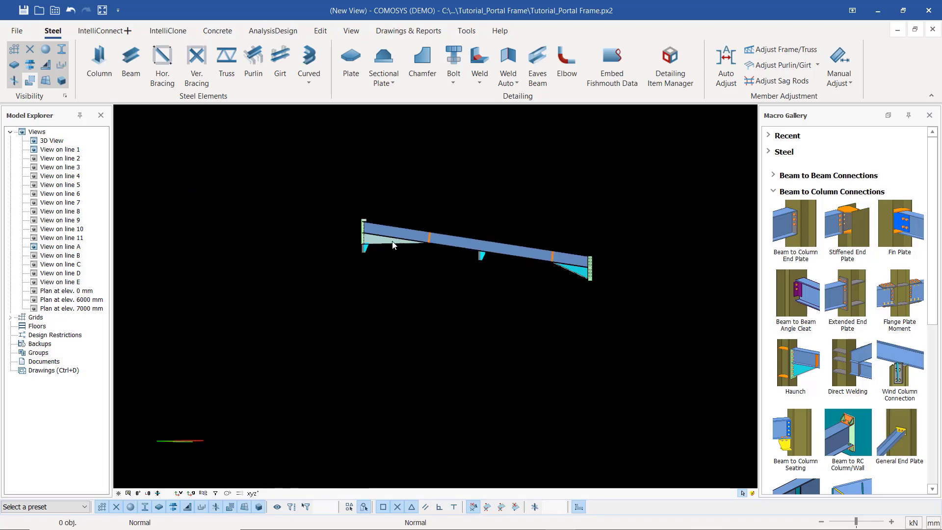
- Check the rafter's ridge end parts and show all objects of the model again
{"action": "middle_click_drag", "start_coordinate": [392, 245], "coordinate": [417, 241]}
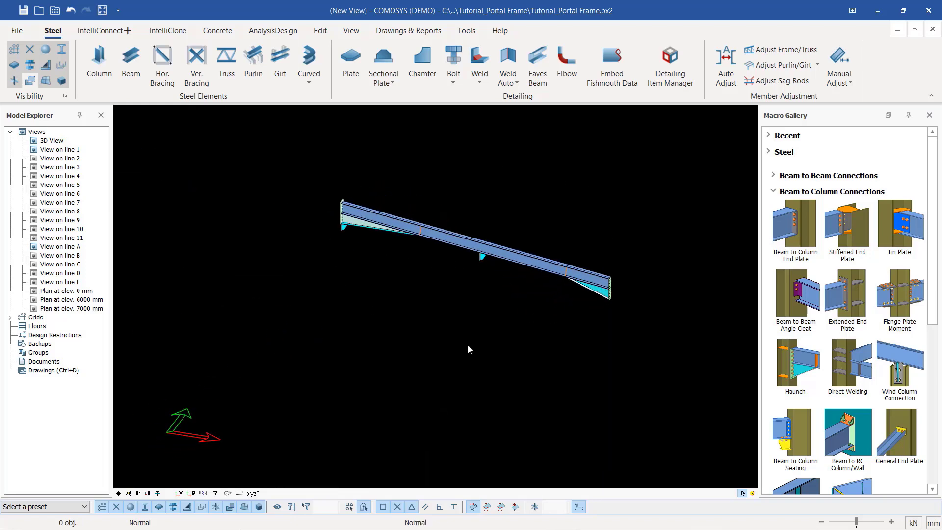
{"action": "scroll", "coordinate": [362, 213], "scroll_direction": "up", "scroll_amount": 5}
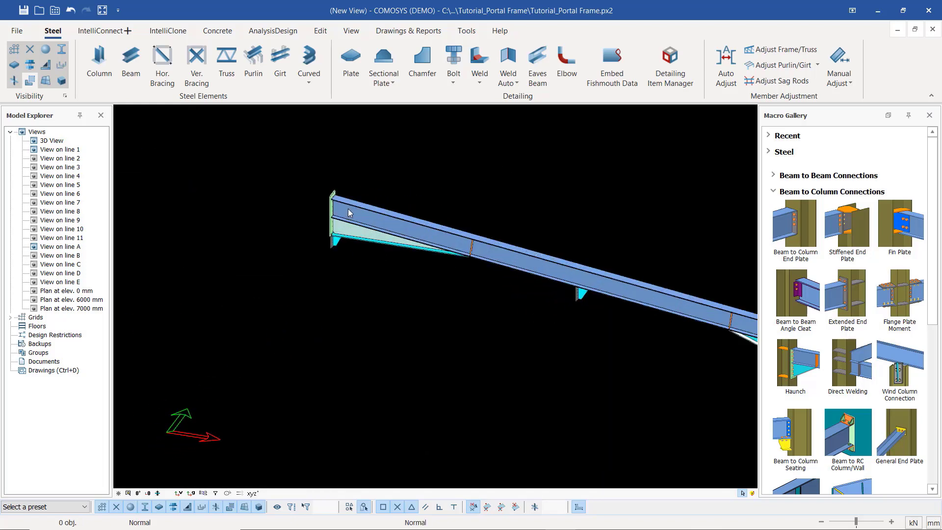
{"action": "left_click", "coordinate": [332, 232]}
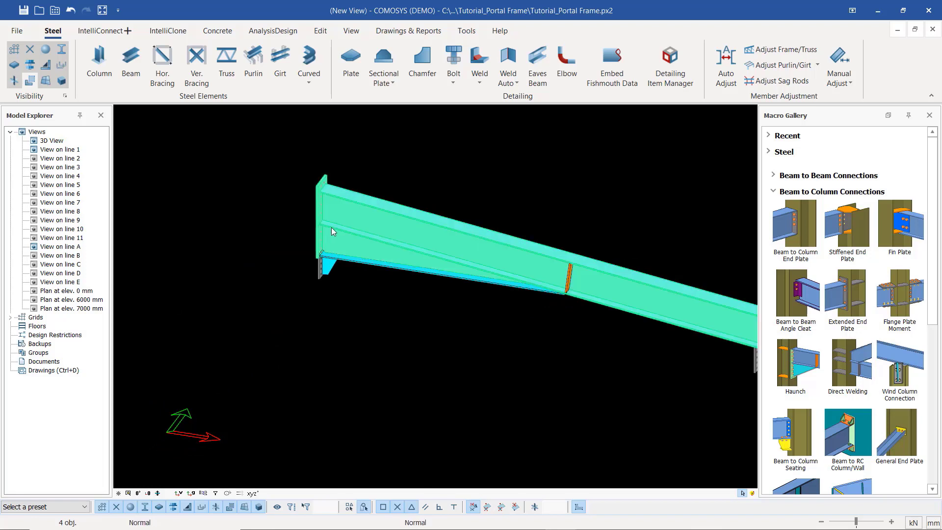
{"action": "left_click", "coordinate": [432, 176]}
{"action": "right_click", "coordinate": [440, 157]}
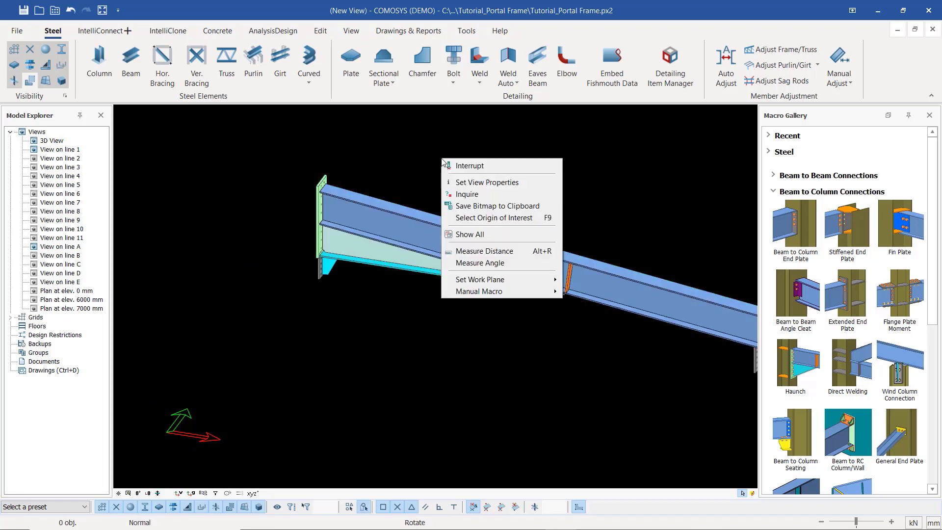
{"action": "left_click", "coordinate": [493, 237]}
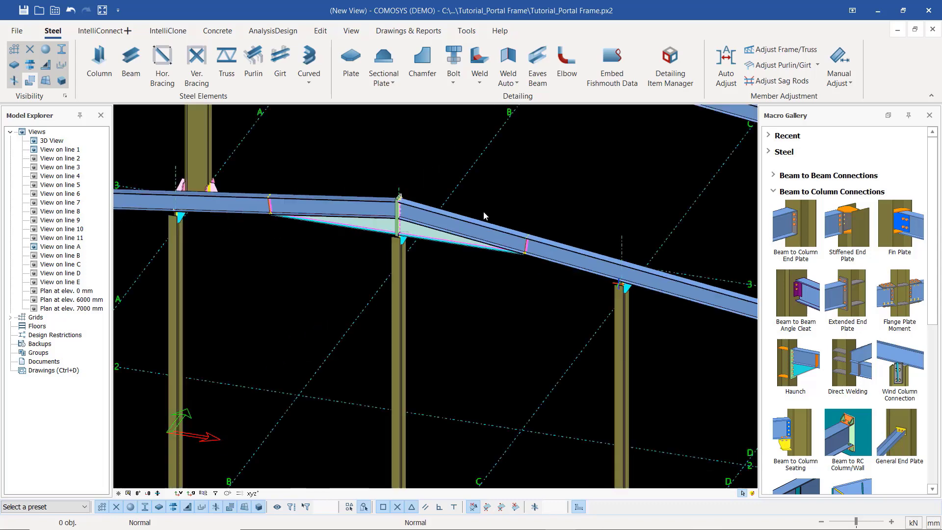
- Apply the Base Plate macro from Base Plate Connections to the gable wind column at grid B on line 1
{"action": "scroll", "coordinate": [528, 343], "scroll_direction": "up", "scroll_amount": 4}
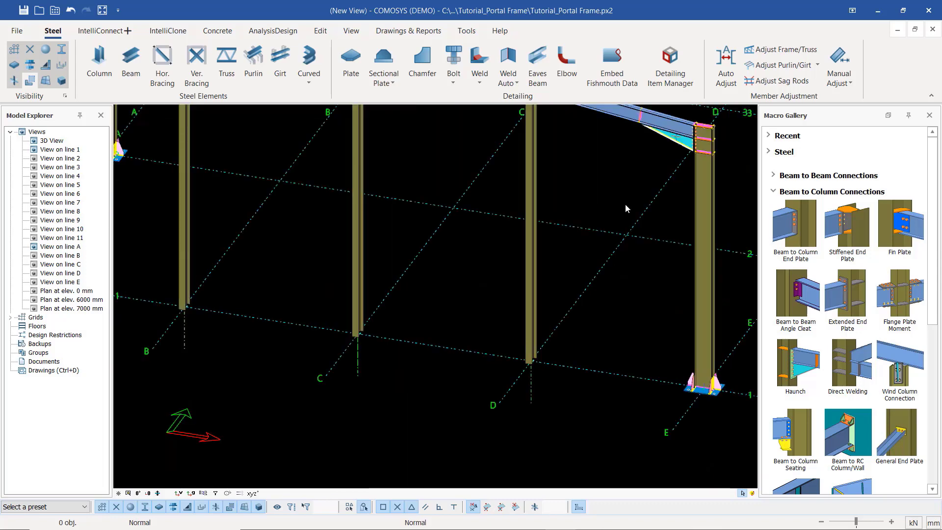
{"action": "scroll", "coordinate": [486, 293], "scroll_direction": "down", "scroll_amount": 4}
{"action": "scroll", "coordinate": [398, 267], "scroll_direction": "up", "scroll_amount": 3}
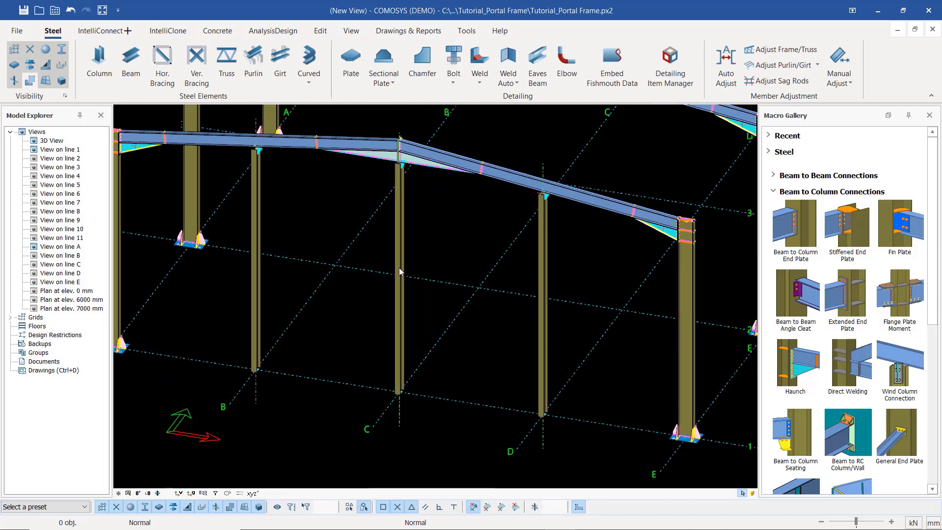
{"action": "scroll", "coordinate": [250, 380], "scroll_direction": "up", "scroll_amount": 3}
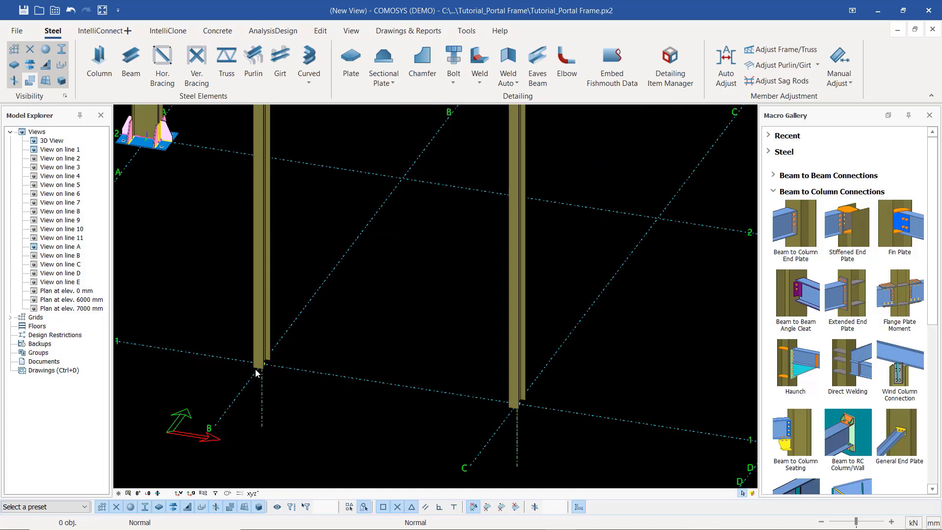
{"action": "left_click", "coordinate": [774, 192]}
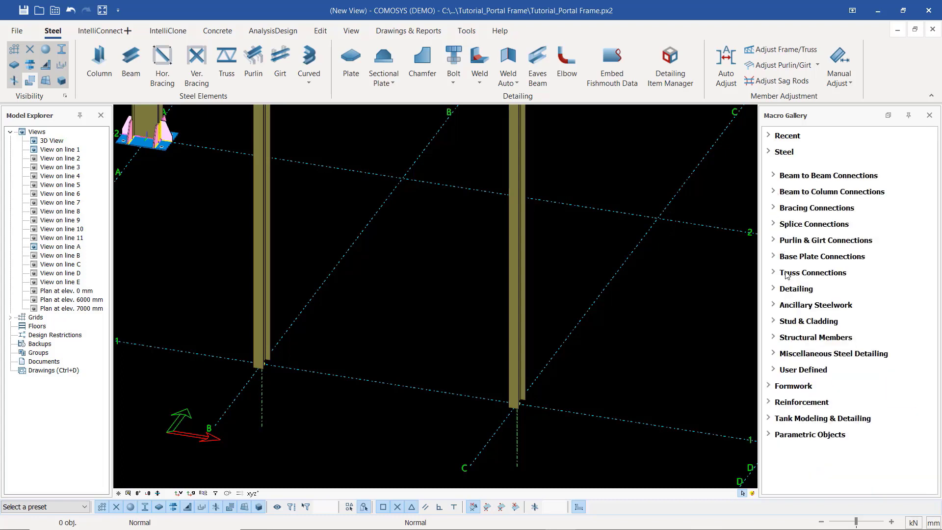
{"action": "left_click", "coordinate": [774, 256]}
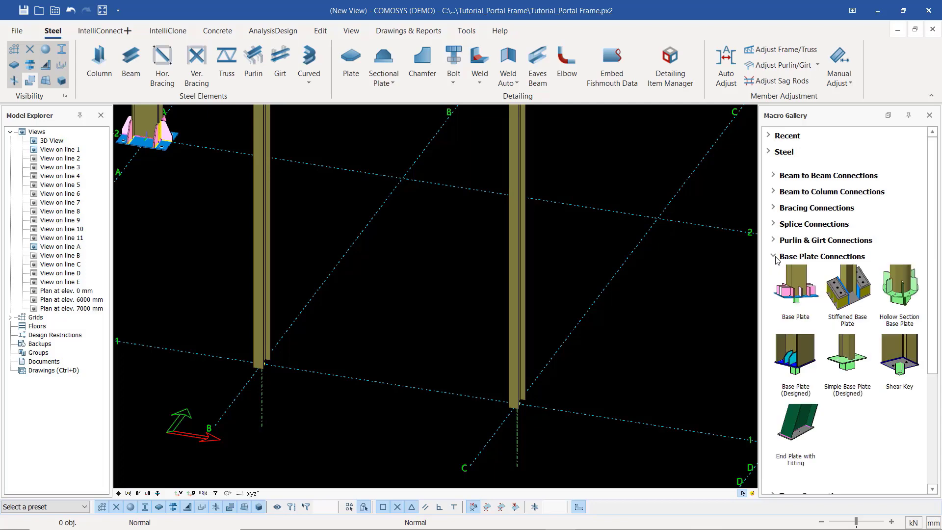
{"action": "left_click", "coordinate": [795, 289]}
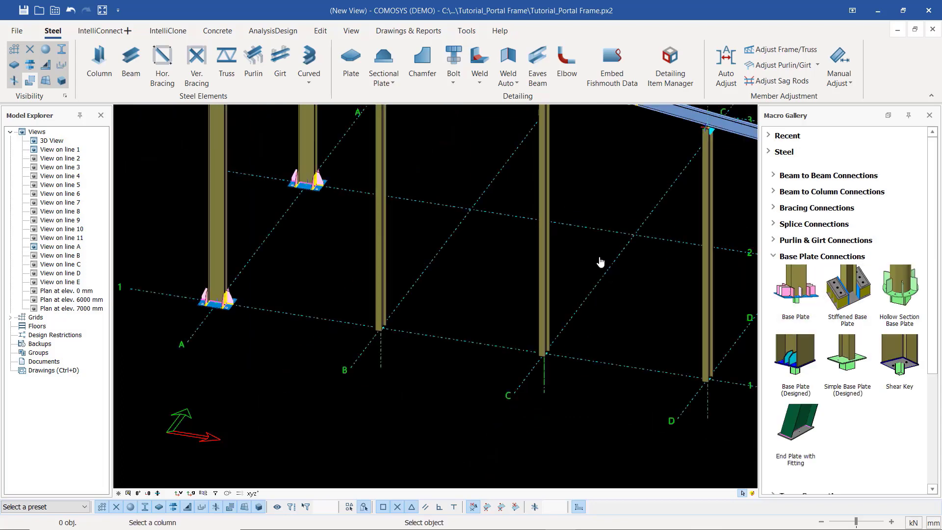
{"action": "scroll", "coordinate": [442, 322], "scroll_direction": "up", "scroll_amount": 5}
{"action": "left_click", "coordinate": [399, 244]}
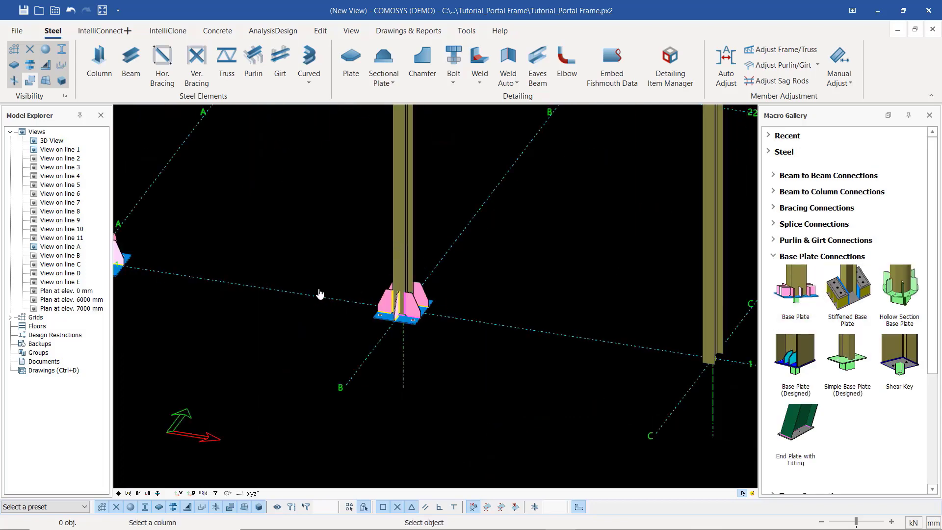
- Apply the same Base Plate macro to the gable wind columns at grids C and D on line 1
{"action": "scroll", "coordinate": [510, 304], "scroll_direction": "down", "scroll_amount": 3}
{"action": "scroll", "coordinate": [480, 290], "scroll_direction": "up", "scroll_amount": 4}
{"action": "scroll", "coordinate": [387, 315], "scroll_direction": "down", "scroll_amount": 4}
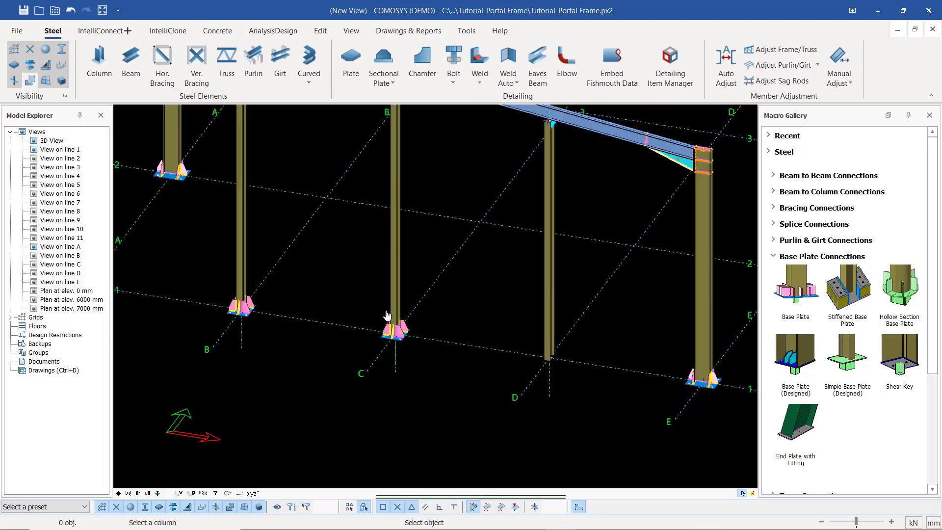
{"action": "left_click", "coordinate": [552, 320]}
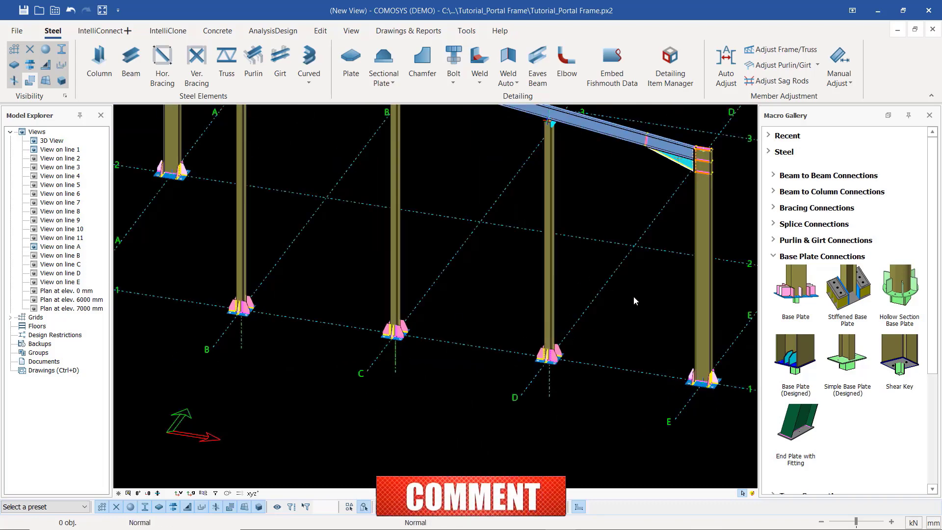
{"action": "scroll", "coordinate": [634, 291], "scroll_direction": "down", "scroll_amount": 3}
{"action": "scroll", "coordinate": [605, 298], "scroll_direction": "up", "scroll_amount": 4}
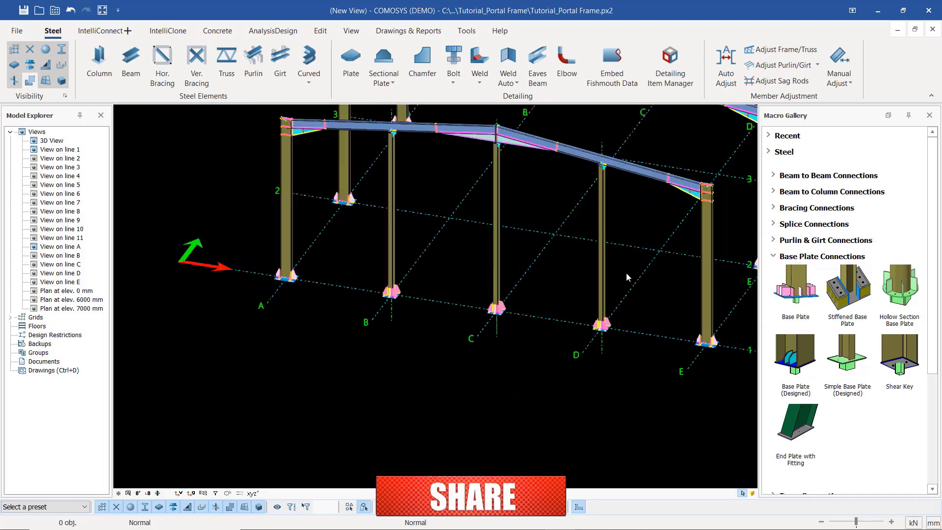
- Look over the gable frames on lines 1 and 11 and compare the ends of their wind columns
{"action": "scroll", "coordinate": [434, 311], "scroll_direction": "down", "scroll_amount": 3}
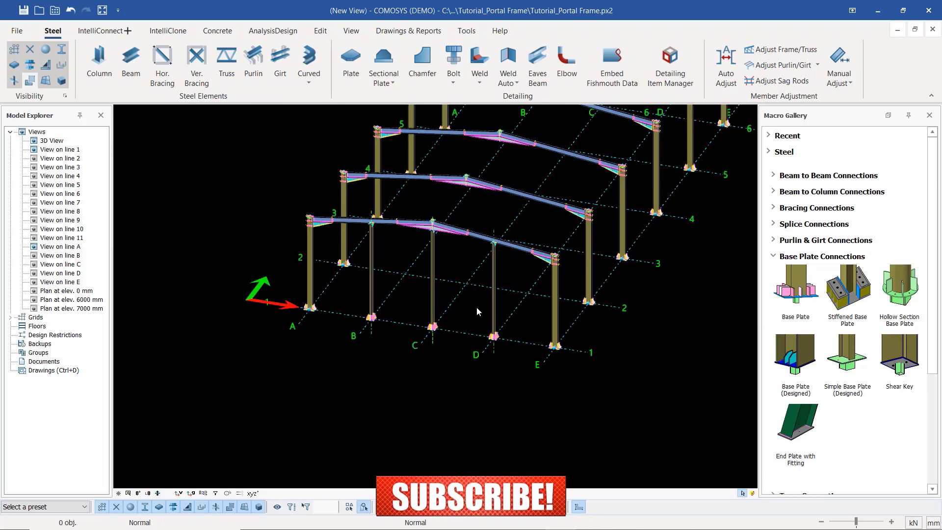
{"action": "scroll", "coordinate": [414, 354], "scroll_direction": "down", "scroll_amount": 3}
{"action": "scroll", "coordinate": [520, 192], "scroll_direction": "up", "scroll_amount": 6}
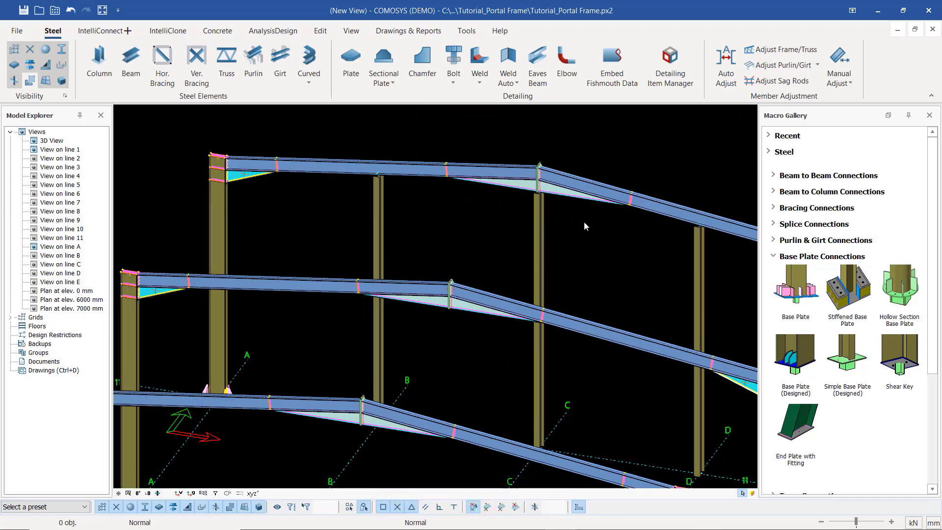
{"action": "right_click", "coordinate": [584, 221]}
{"action": "left_click", "coordinate": [602, 233]}
{"action": "scroll", "coordinate": [505, 220], "scroll_direction": "down", "scroll_amount": 4}
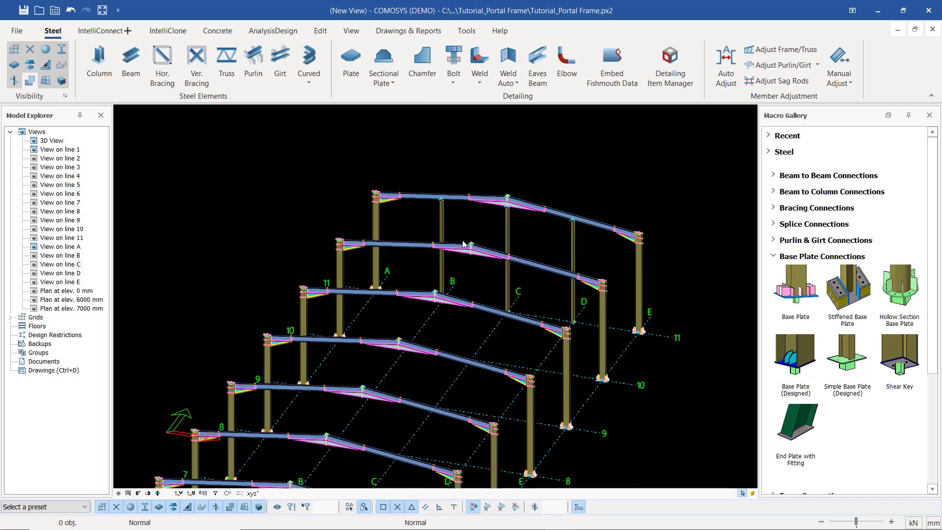
{"action": "scroll", "coordinate": [570, 186], "scroll_direction": "down", "scroll_amount": 3}
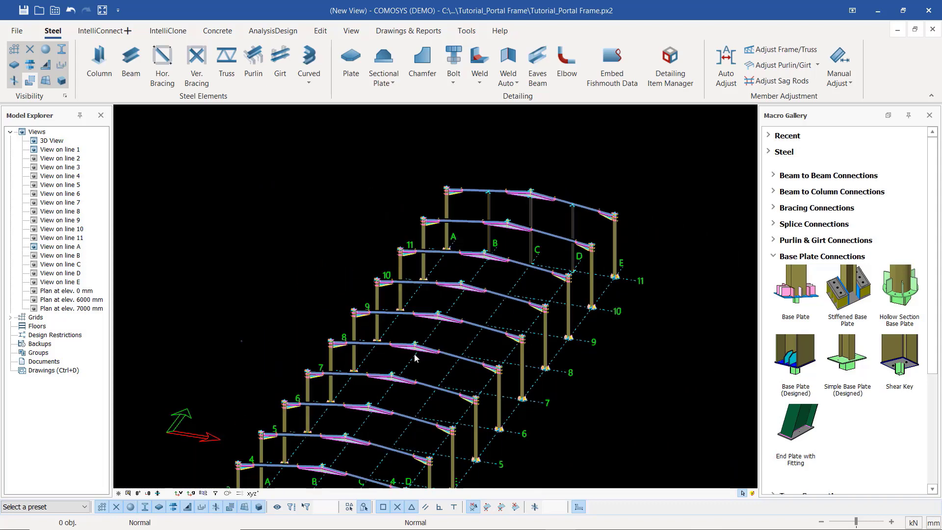
- Select the rafter, the wind column and all connecting parts of the joint at grid B on line 1
{"action": "scroll", "coordinate": [402, 336], "scroll_direction": "up", "scroll_amount": 6}
{"action": "scroll", "coordinate": [391, 275], "scroll_direction": "up", "scroll_amount": 5}
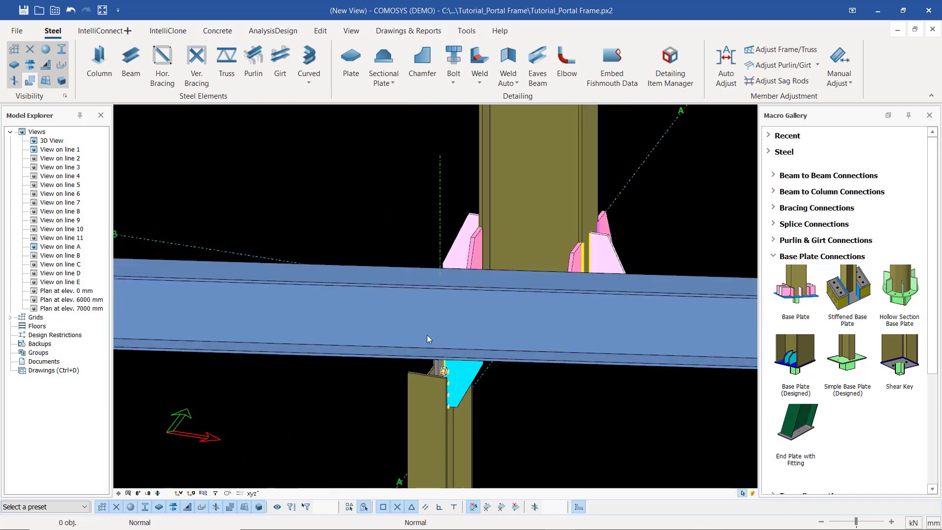
{"action": "scroll", "coordinate": [461, 372], "scroll_direction": "down", "scroll_amount": 1}
{"action": "left_click", "coordinate": [466, 372]}
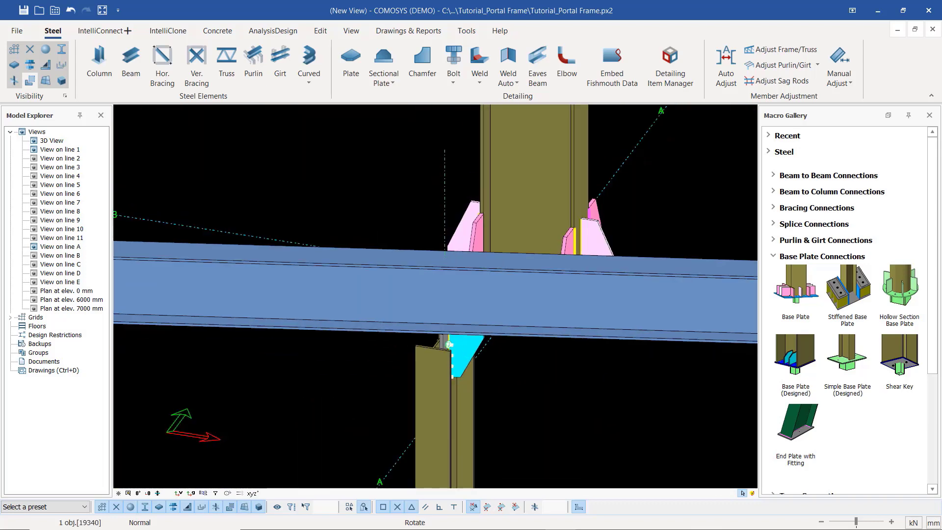
{"action": "mouse_move", "coordinate": [466, 371]}
{"action": "middle_mouse_down"}
{"action": "mouse_move", "coordinate": [540, 354]}
{"action": "mouse_move", "coordinate": [441, 368]}
{"action": "mouse_move", "coordinate": [471, 368]}
{"action": "middle_mouse_up"}
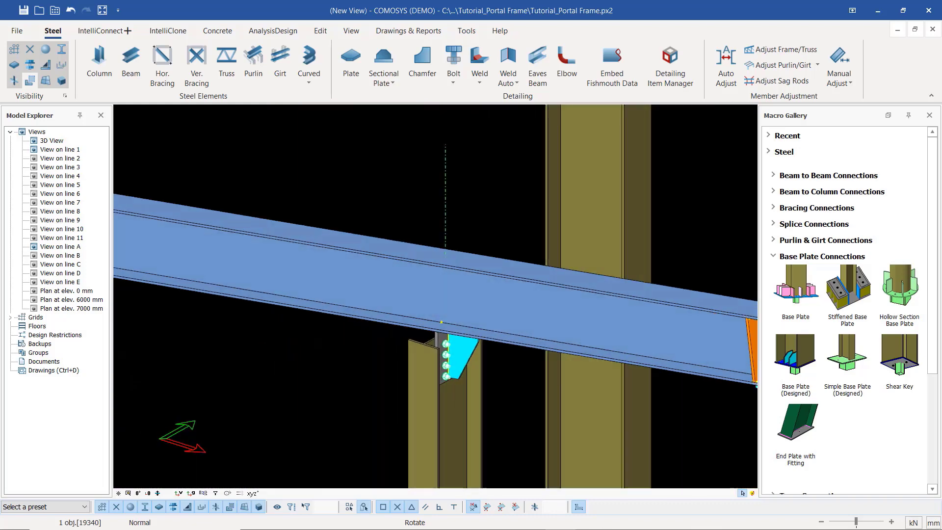
{"action": "middle_click_drag", "start_coordinate": [442, 322], "coordinate": [457, 357]}
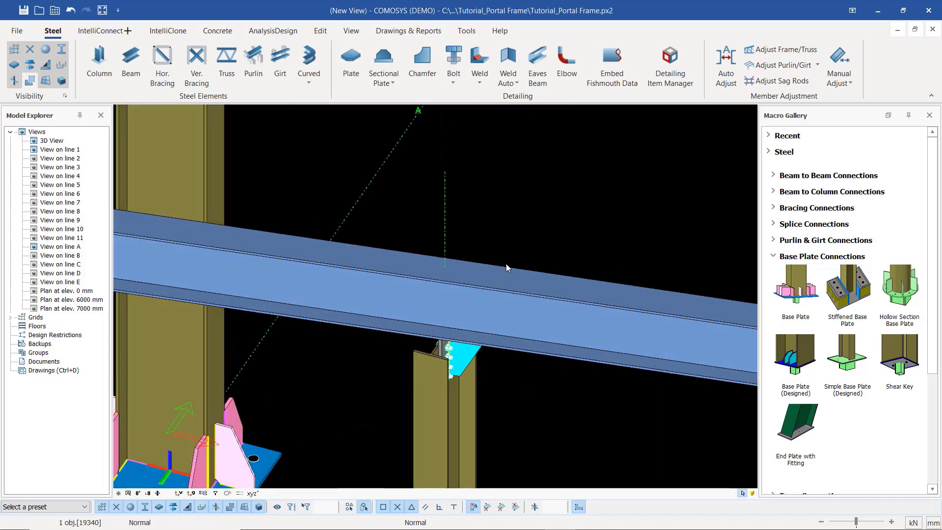
{"action": "left_click_drag", "start_coordinate": [523, 231], "coordinate": [407, 395]}
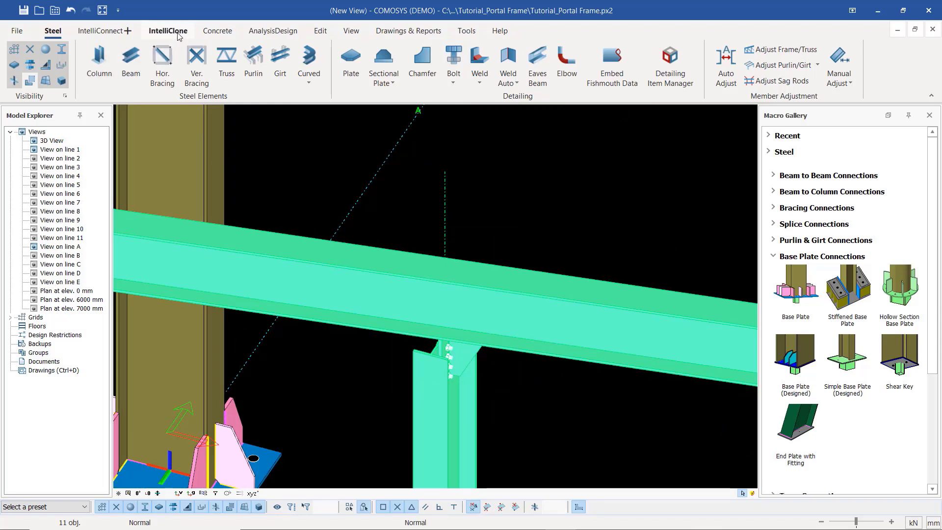
- Compare the selected joint at grid B on line 1 with the wind column tops on the line 11 gable
{"action": "scroll", "coordinate": [317, 312], "scroll_direction": "down", "scroll_amount": 10}
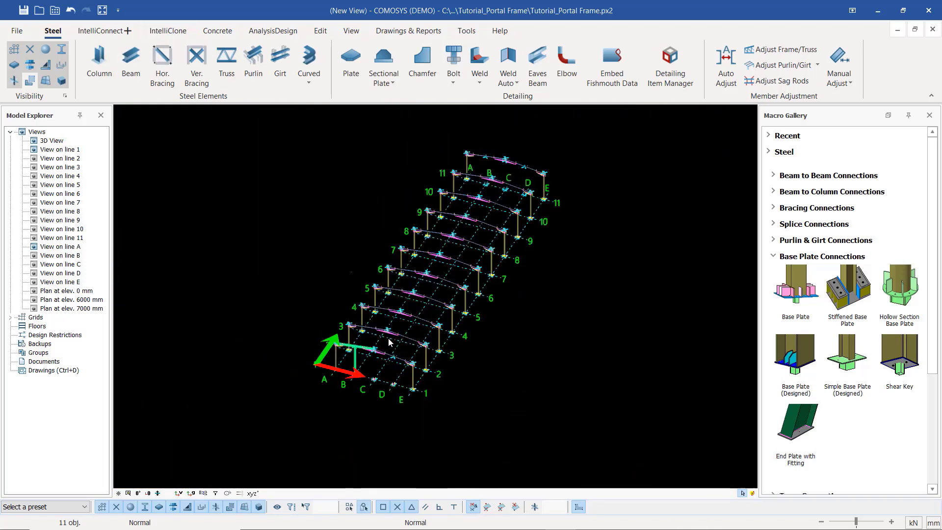
{"action": "scroll", "coordinate": [471, 180], "scroll_direction": "up", "scroll_amount": 12}
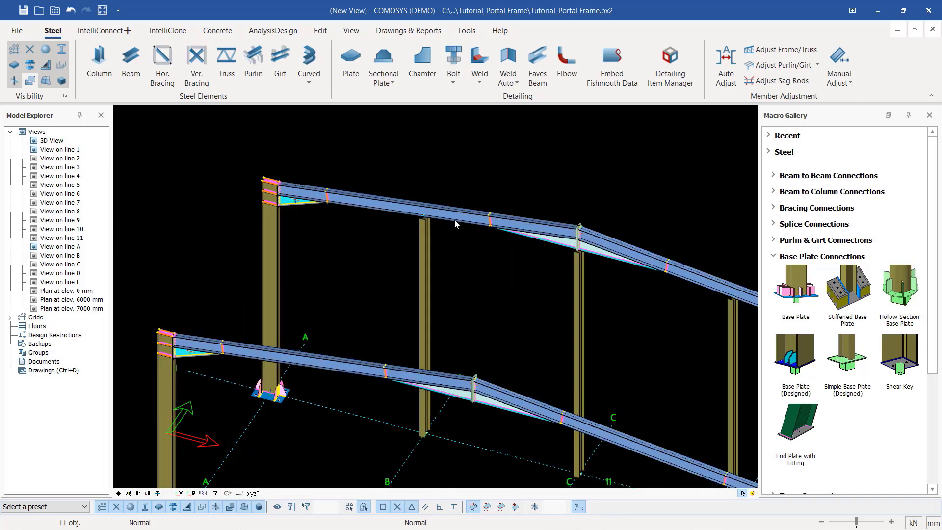
{"action": "scroll", "coordinate": [454, 220], "scroll_direction": "down", "scroll_amount": 10}
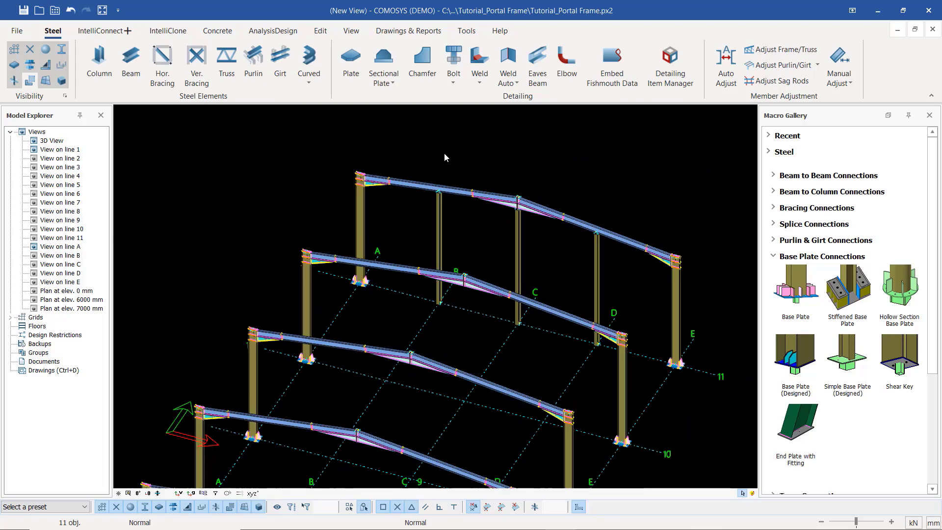
{"action": "scroll", "coordinate": [344, 345], "scroll_direction": "up", "scroll_amount": 12}
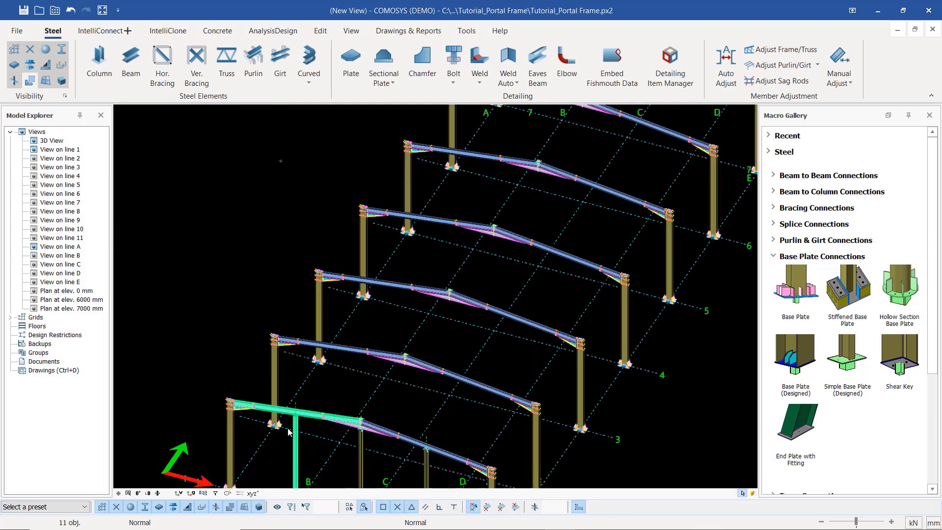
{"action": "scroll", "coordinate": [521, 164], "scroll_direction": "down", "scroll_amount": 5}
{"action": "scroll", "coordinate": [520, 164], "scroll_direction": "up", "scroll_amount": 10}
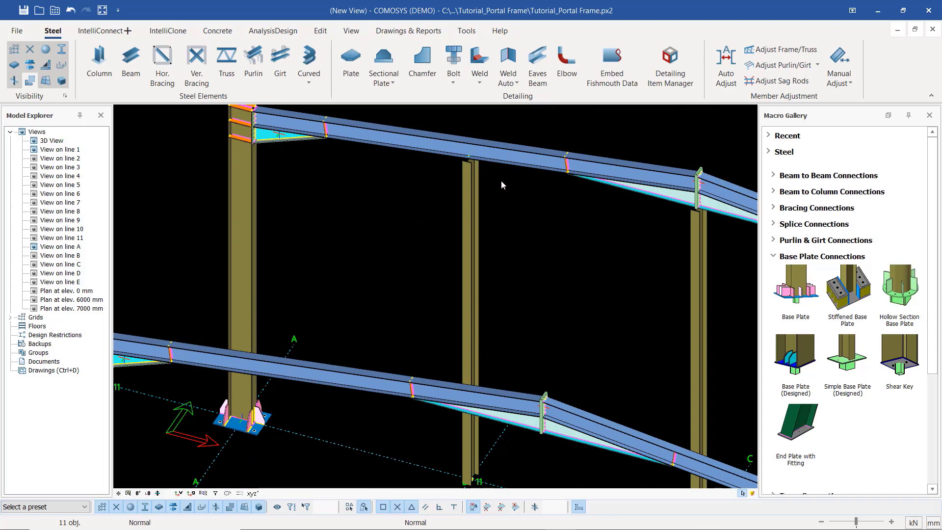
{"action": "scroll", "coordinate": [502, 181], "scroll_direction": "down", "scroll_amount": 15}
{"action": "scroll", "coordinate": [370, 401], "scroll_direction": "up", "scroll_amount": 10}
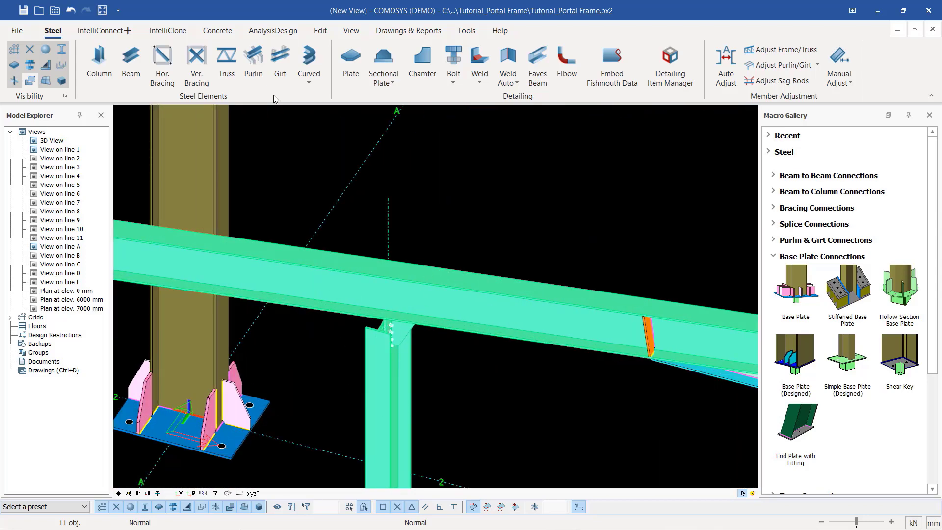
- Try to clone the selected rafter-to-wind-column joint to all unconnected joints in the model with IntelliClone
{"action": "left_click", "coordinate": [167, 31]}
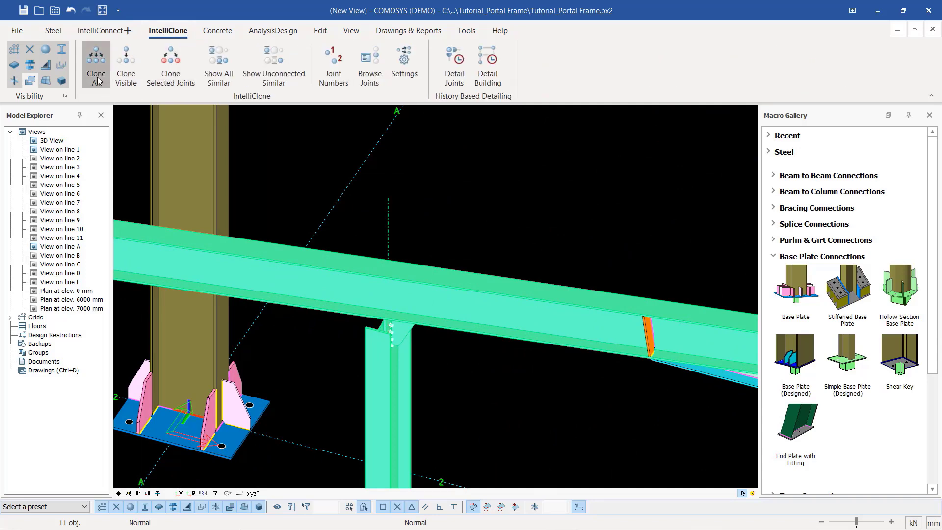
{"action": "left_click", "coordinate": [97, 74]}
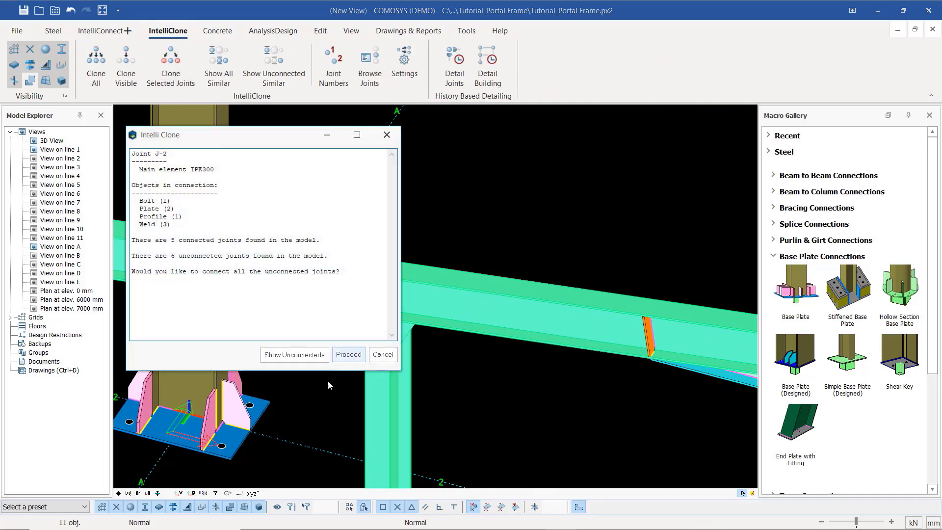
{"action": "left_click", "coordinate": [333, 356]}
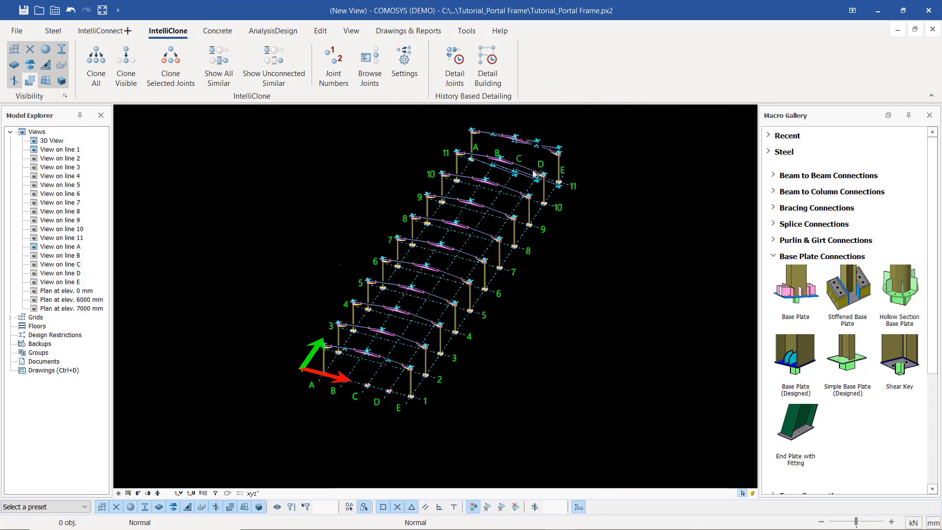
- Inspect the cloned connections and the surrounding beams along the line 11 rafter at the wind column tops
{"action": "scroll", "coordinate": [506, 143], "scroll_direction": "up", "scroll_amount": 10}
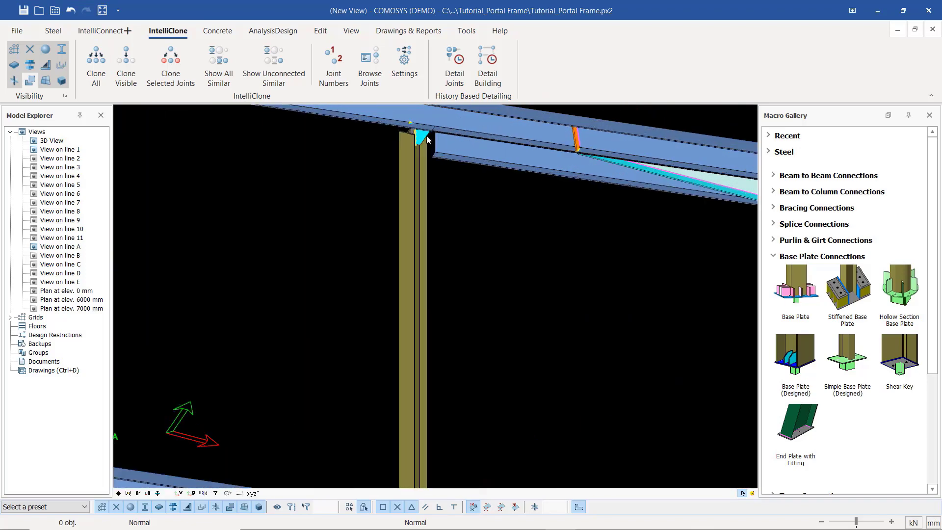
{"action": "scroll", "coordinate": [426, 136], "scroll_direction": "up", "scroll_amount": 3}
{"action": "scroll", "coordinate": [384, 224], "scroll_direction": "down", "scroll_amount": 8}
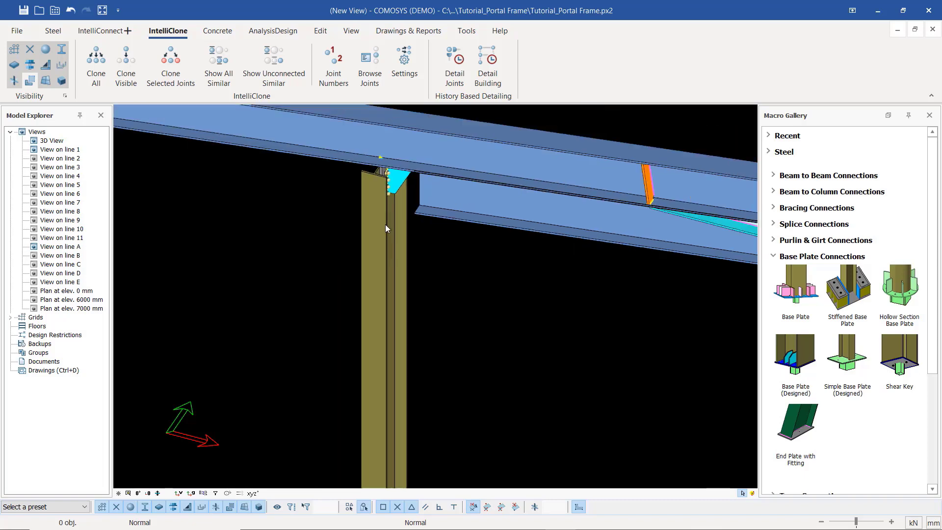
{"action": "scroll", "coordinate": [599, 208], "scroll_direction": "up", "scroll_amount": 5}
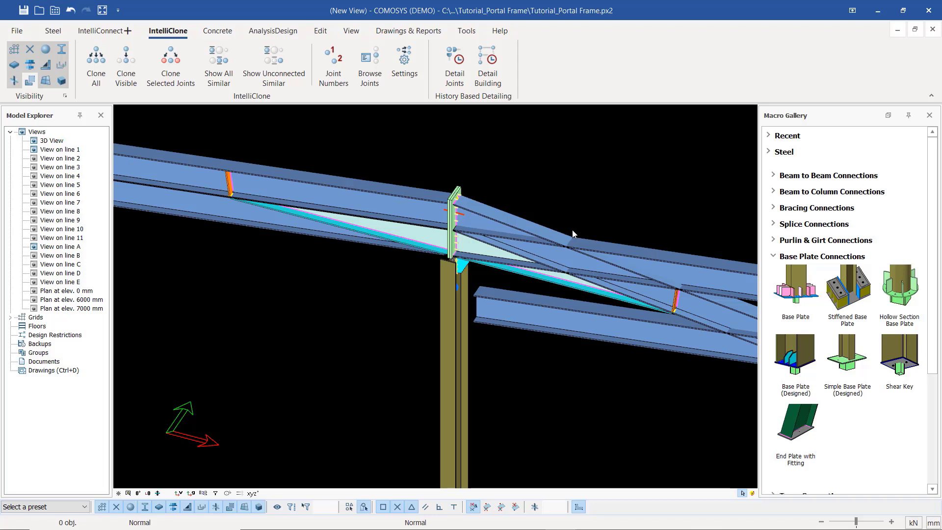
{"action": "scroll", "coordinate": [499, 227], "scroll_direction": "down", "scroll_amount": 2}
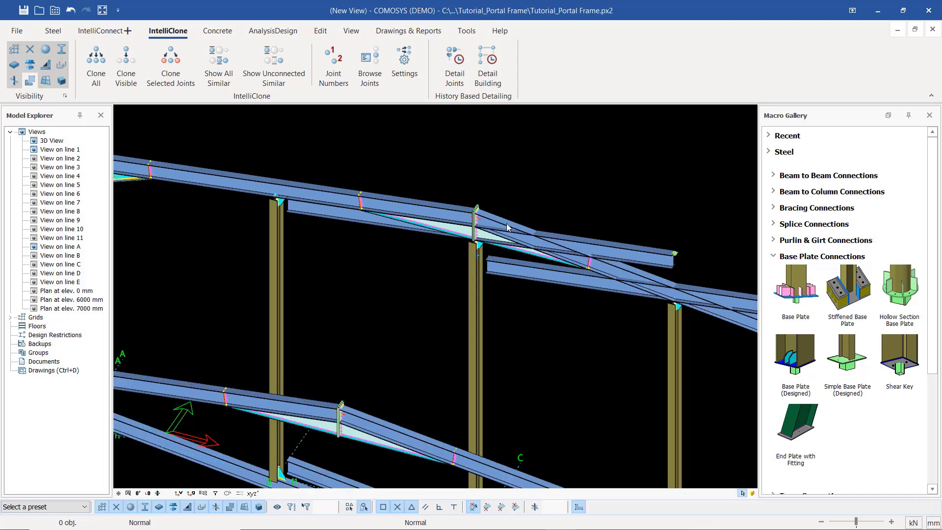
{"action": "scroll", "coordinate": [477, 220], "scroll_direction": "down", "scroll_amount": 3}
{"action": "scroll", "coordinate": [708, 279], "scroll_direction": "up", "scroll_amount": 5}
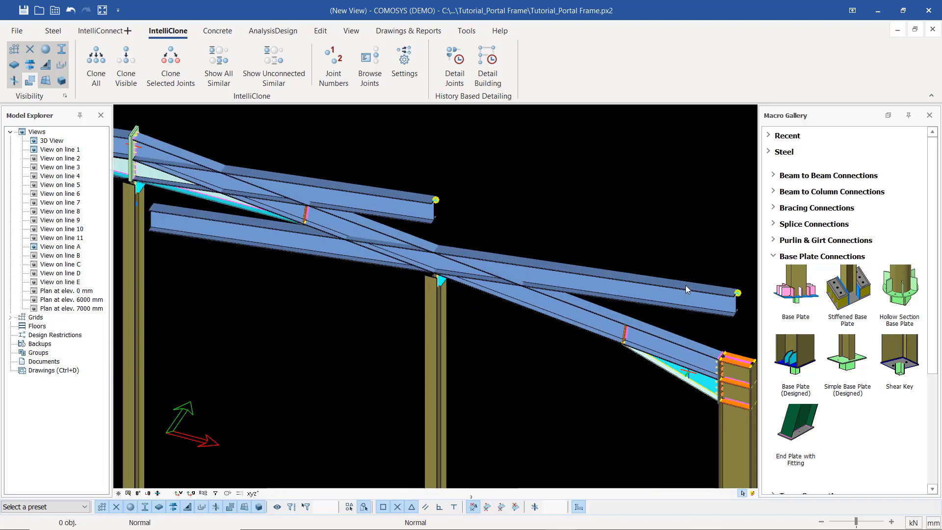
- Delete the two stray beams crossing the rafter of the line 11 gable
{"action": "left_click", "coordinate": [685, 288]}
{"action": "key", "text": "Delete"}
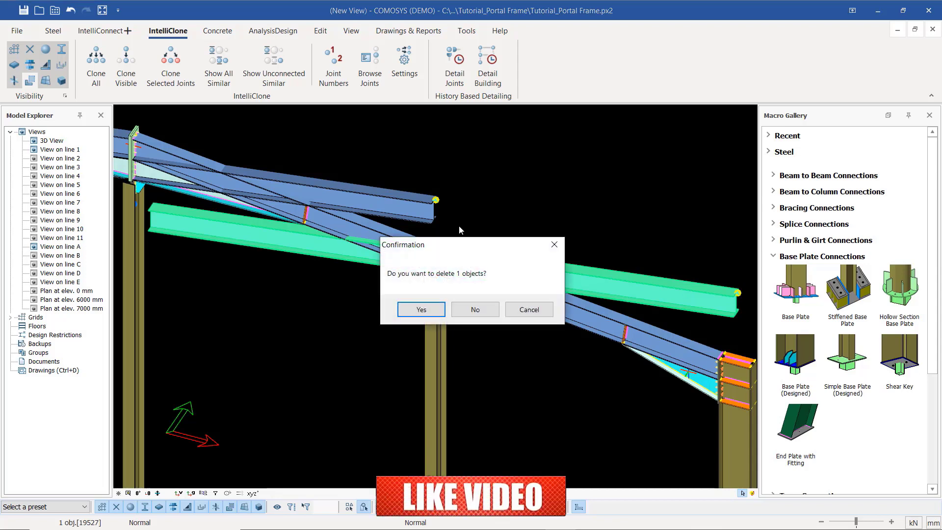
{"action": "left_click", "coordinate": [411, 316]}
{"action": "left_click", "coordinate": [410, 212]}
{"action": "key", "text": "Delete"}
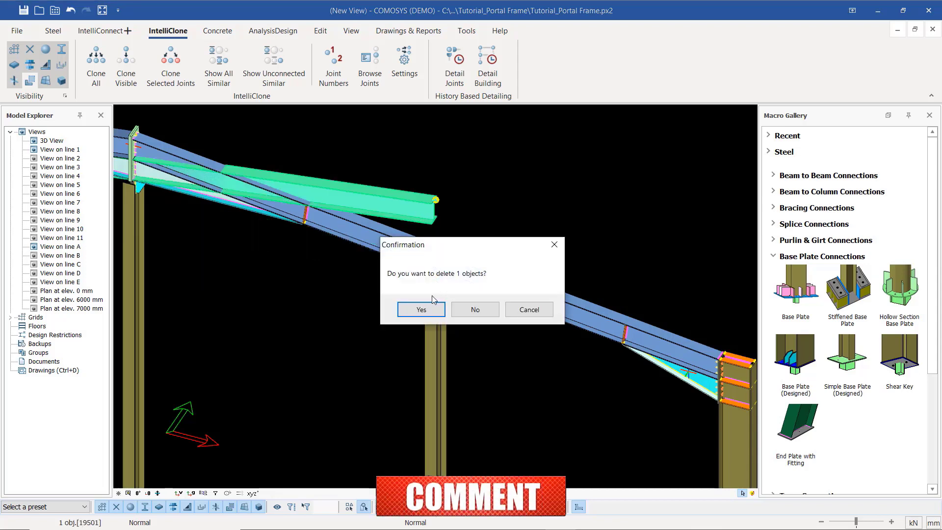
{"action": "left_click", "coordinate": [421, 310]}
- Delete the stray beam at the foot of the line 11 wind columns between grids C and D
{"action": "scroll", "coordinate": [569, 181], "scroll_direction": "down", "scroll_amount": 4}
{"action": "scroll", "coordinate": [436, 346], "scroll_direction": "up", "scroll_amount": 3}
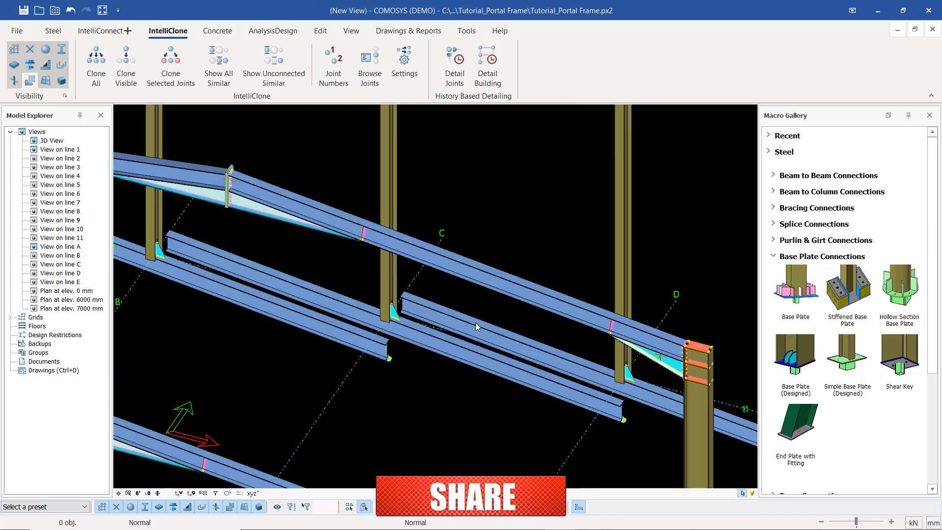
{"action": "left_click", "coordinate": [475, 323]}
{"action": "key", "text": "Delete"}
{"action": "left_click", "coordinate": [421, 309]}
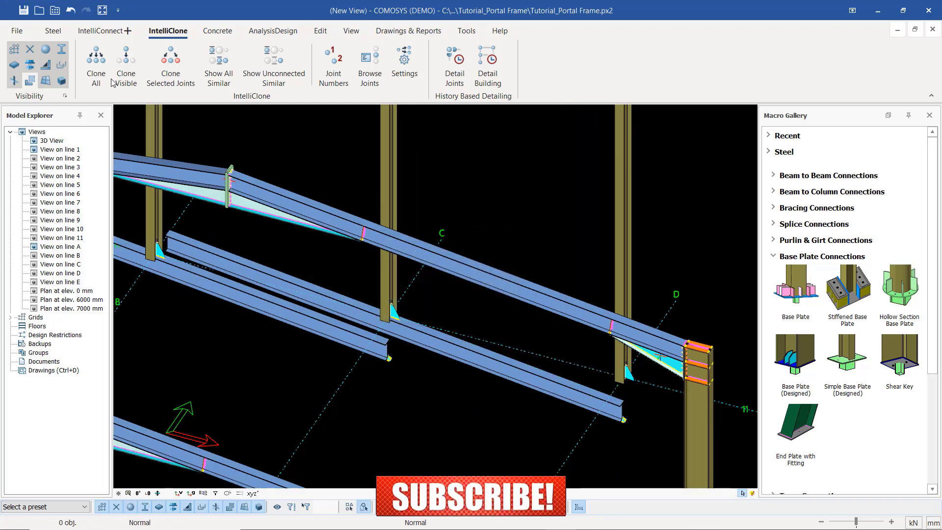
- Undo the stray beam deletions and the cloning of the joint
{"action": "left_click", "coordinate": [71, 10]}
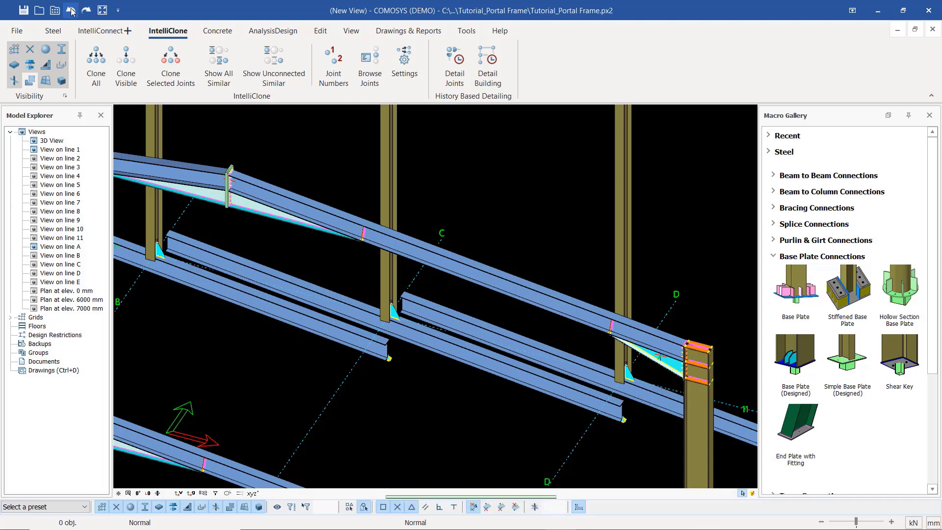
{"action": "left_click", "coordinate": [71, 11]}
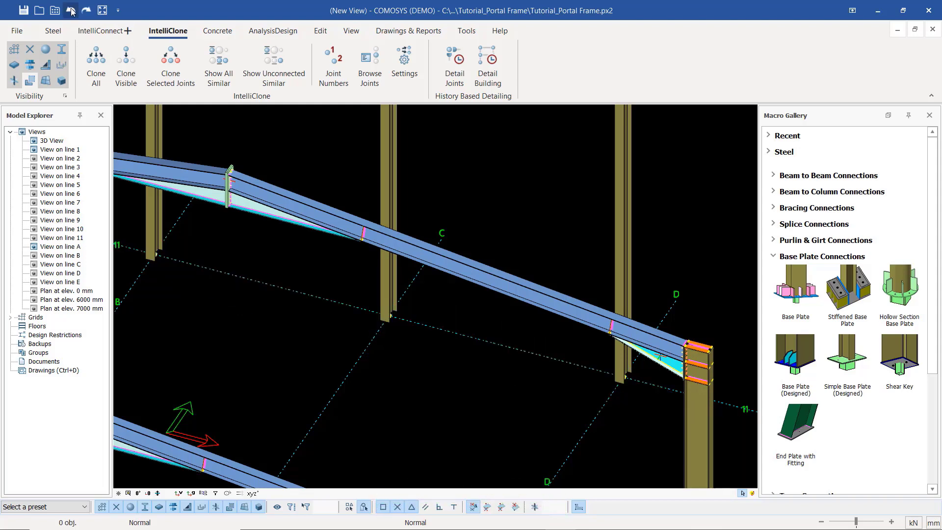
- Delete the three gable wind columns at grids B, C and D on line 11
{"action": "scroll", "coordinate": [560, 245], "scroll_direction": "down", "scroll_amount": 8}
{"action": "scroll", "coordinate": [567, 242], "scroll_direction": "up", "scroll_amount": 6}
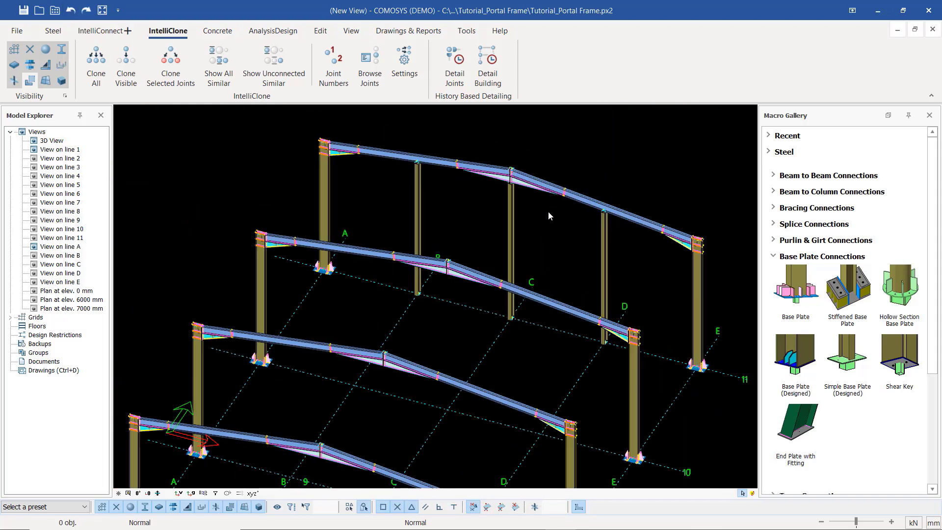
{"action": "left_click_drag", "start_coordinate": [648, 253], "coordinate": [291, 242]}
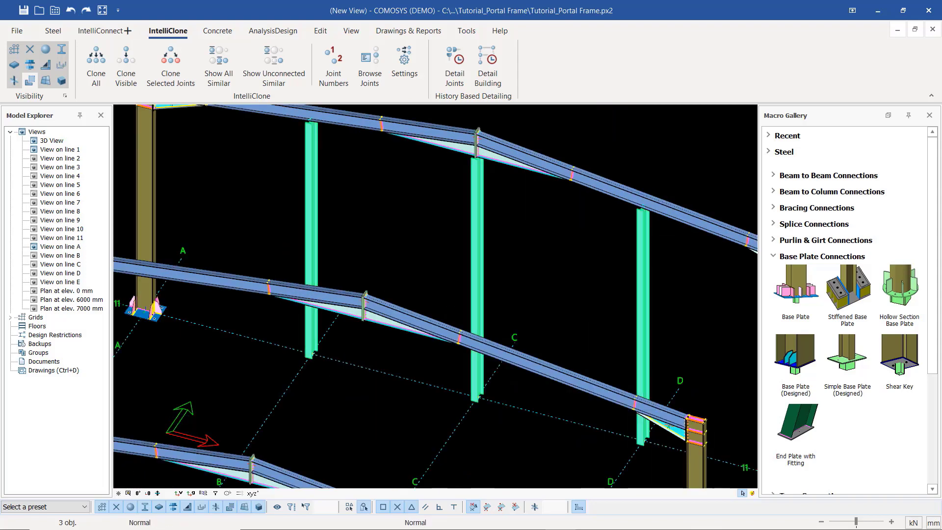
{"action": "key", "text": "Delete"}
{"action": "left_click", "coordinate": [419, 309]}
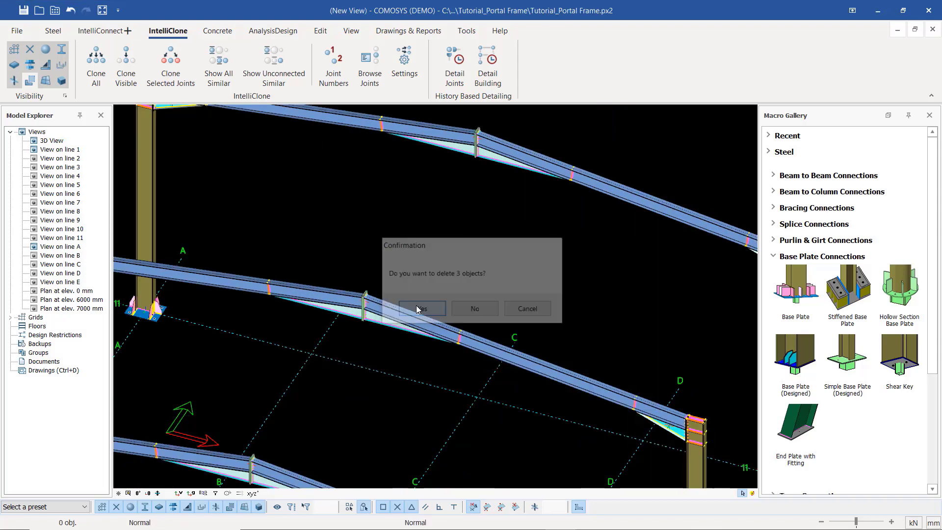
- Add Base Plate connections to the feet of the line 1 wind columns at grids B, C and D
{"action": "scroll", "coordinate": [338, 428], "scroll_direction": "down", "scroll_amount": 5}
{"action": "scroll", "coordinate": [339, 428], "scroll_direction": "up", "scroll_amount": 3}
{"action": "scroll", "coordinate": [379, 352], "scroll_direction": "up", "scroll_amount": 4}
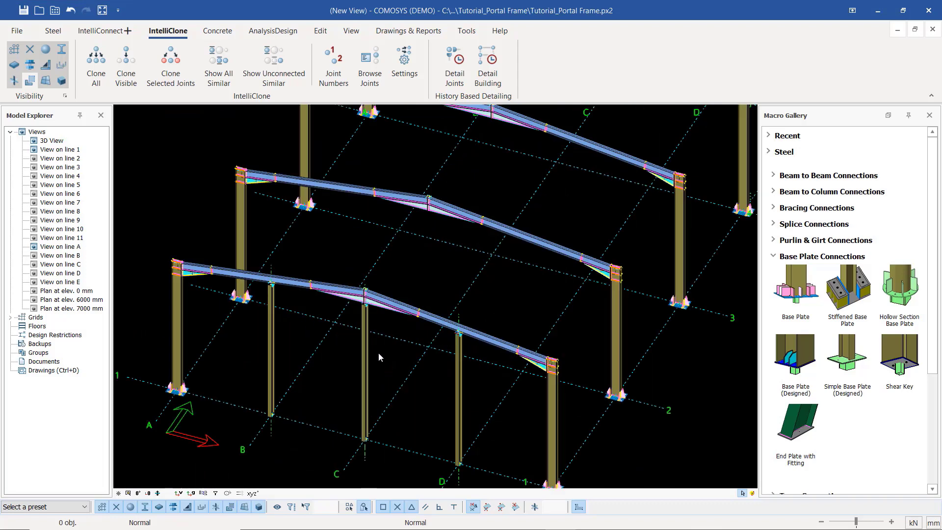
{"action": "scroll", "coordinate": [375, 316], "scroll_direction": "down", "scroll_amount": 3}
{"action": "scroll", "coordinate": [569, 349], "scroll_direction": "up", "scroll_amount": 2}
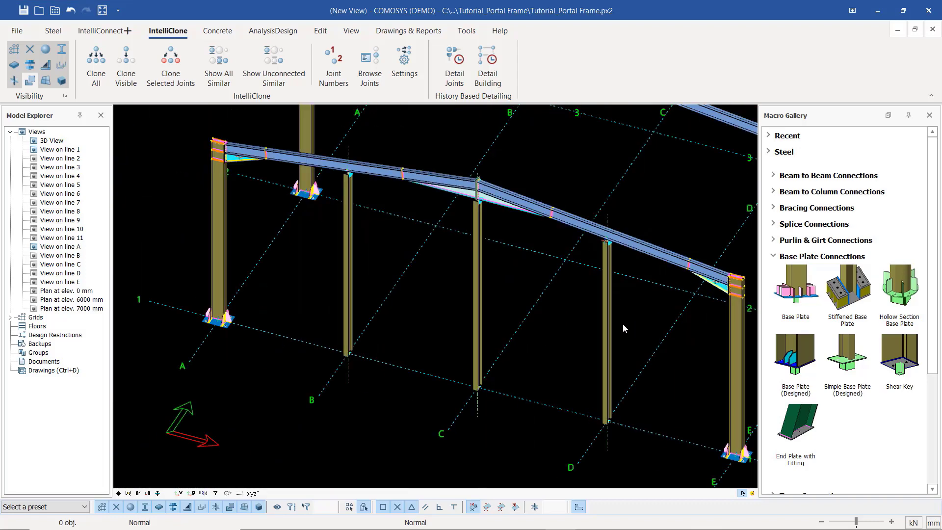
{"action": "left_click", "coordinate": [795, 289]}
{"action": "scroll", "coordinate": [364, 368], "scroll_direction": "up", "scroll_amount": 3}
{"action": "scroll", "coordinate": [322, 284], "scroll_direction": "up", "scroll_amount": 3}
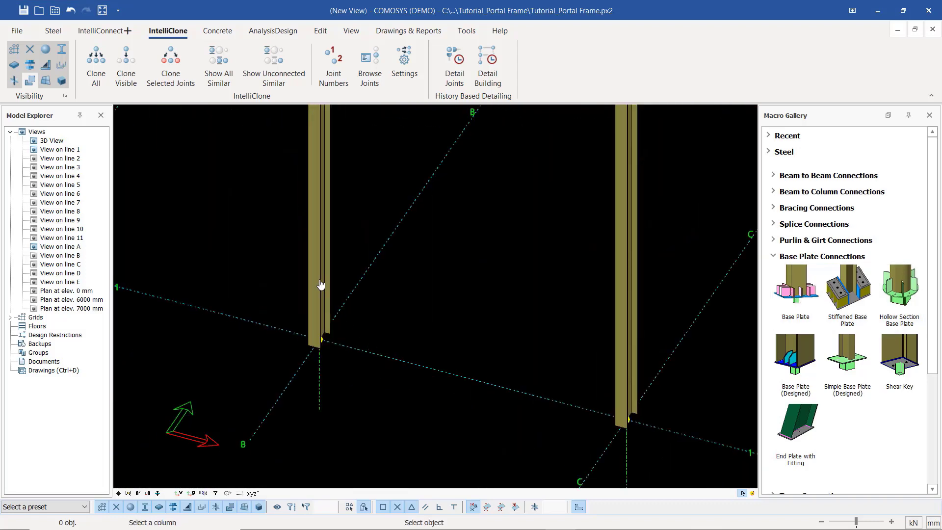
{"action": "left_click", "coordinate": [322, 284]}
{"action": "left_click", "coordinate": [629, 417]}
{"action": "scroll", "coordinate": [630, 392], "scroll_direction": "down", "scroll_amount": 5}
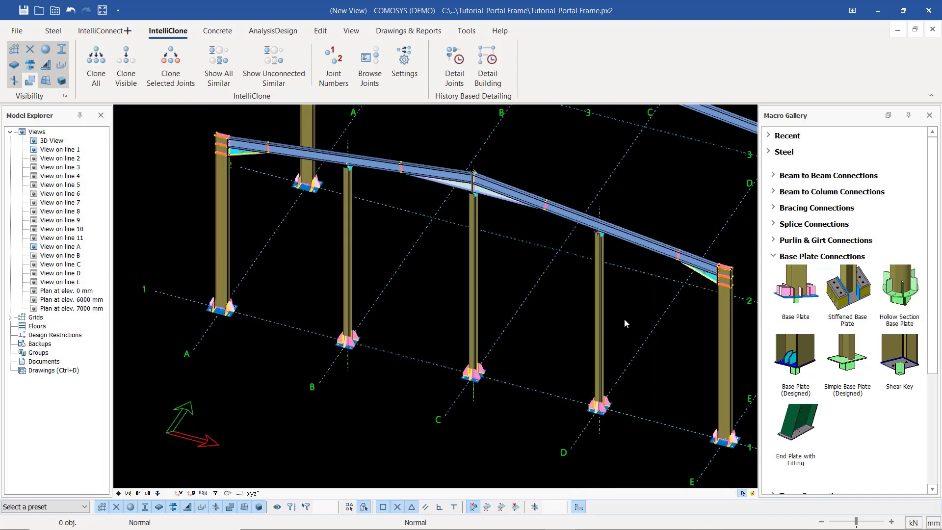
- Copy the three line 1 wind columns with their connections and base plates linearly by Y 60000 mm to line 11, then dismiss the copy log
{"action": "left_click_drag", "start_coordinate": [624, 319], "coordinate": [306, 417]}
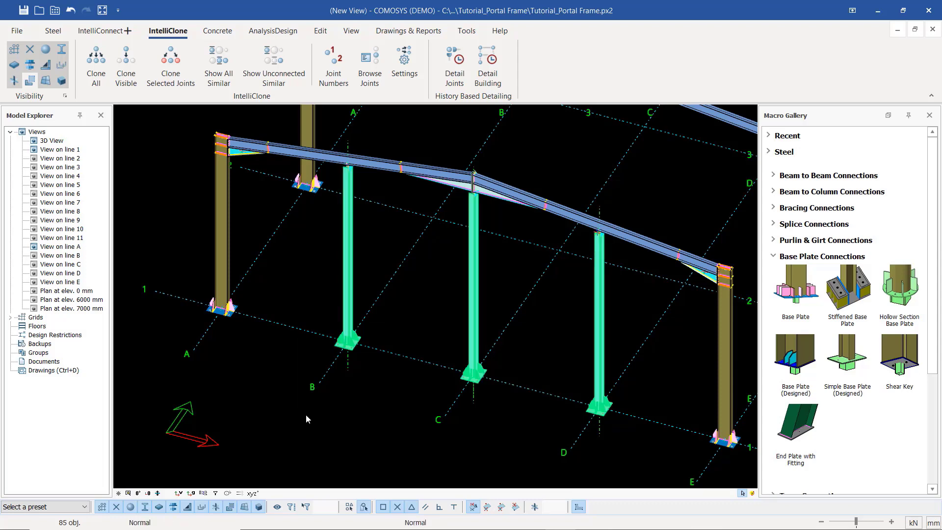
{"action": "right_click", "coordinate": [383, 389]}
{"action": "mouse_move", "coordinate": [441, 286]}
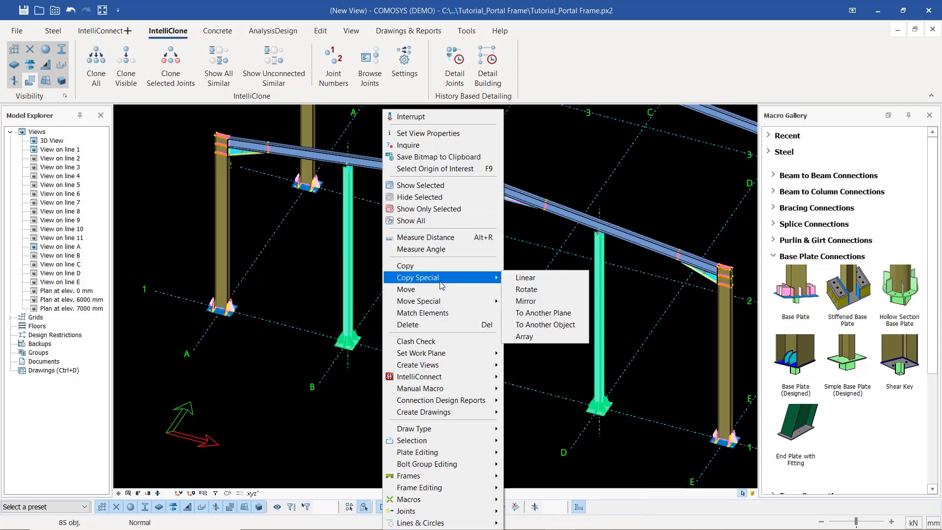
{"action": "left_click", "coordinate": [514, 281]}
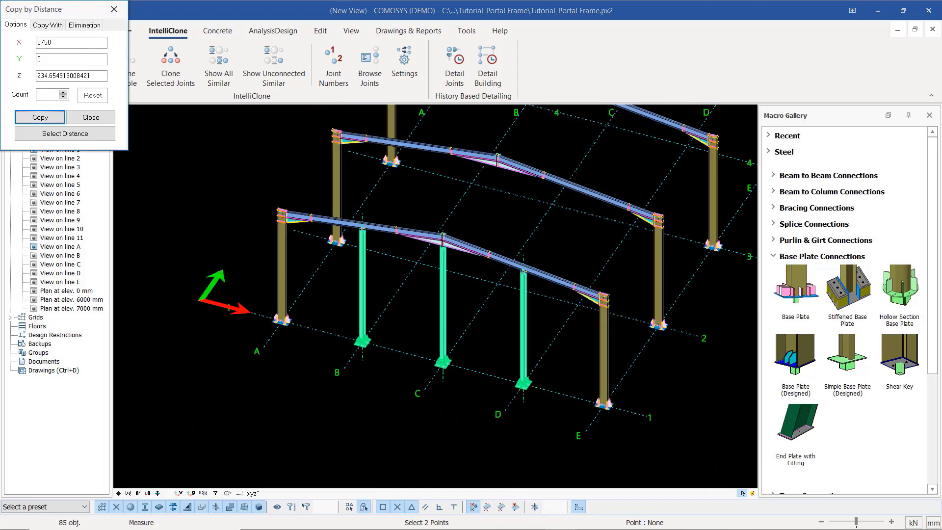
{"action": "scroll", "coordinate": [602, 393], "scroll_direction": "up", "scroll_amount": 10}
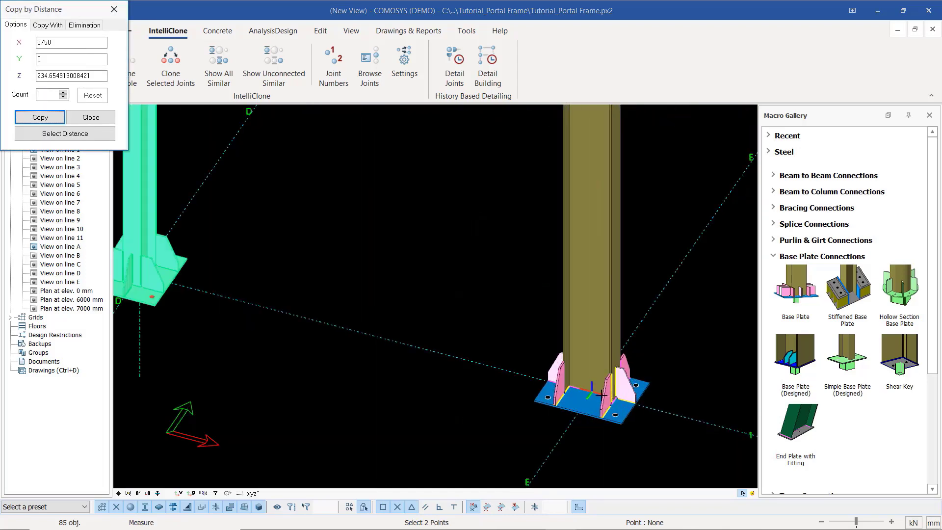
{"action": "scroll", "coordinate": [588, 389], "scroll_direction": "up", "scroll_amount": 5}
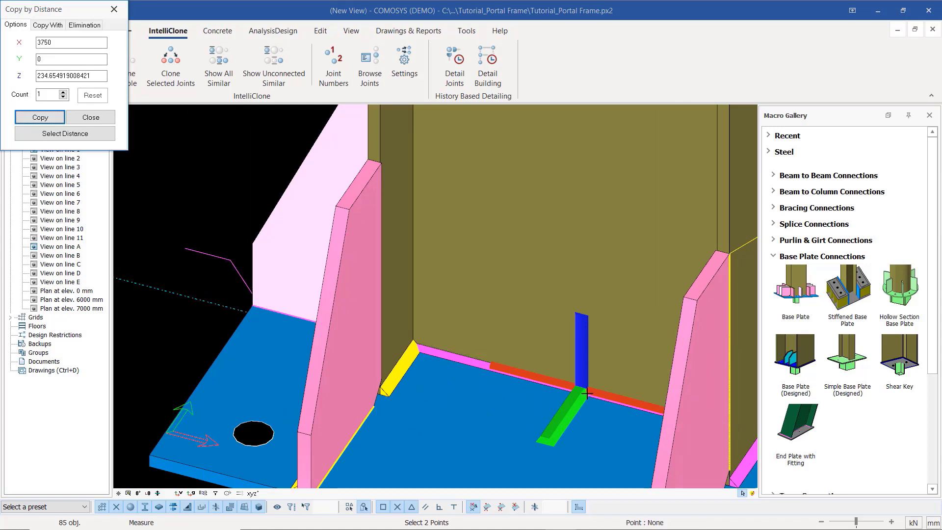
{"action": "scroll", "coordinate": [581, 396], "scroll_direction": "down", "scroll_amount": 10}
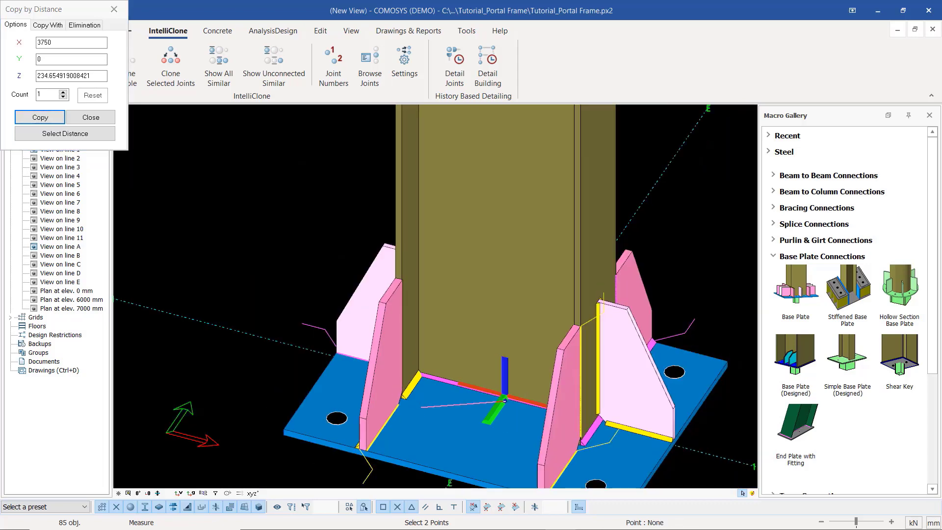
{"action": "scroll", "coordinate": [462, 410], "scroll_direction": "down", "scroll_amount": 10}
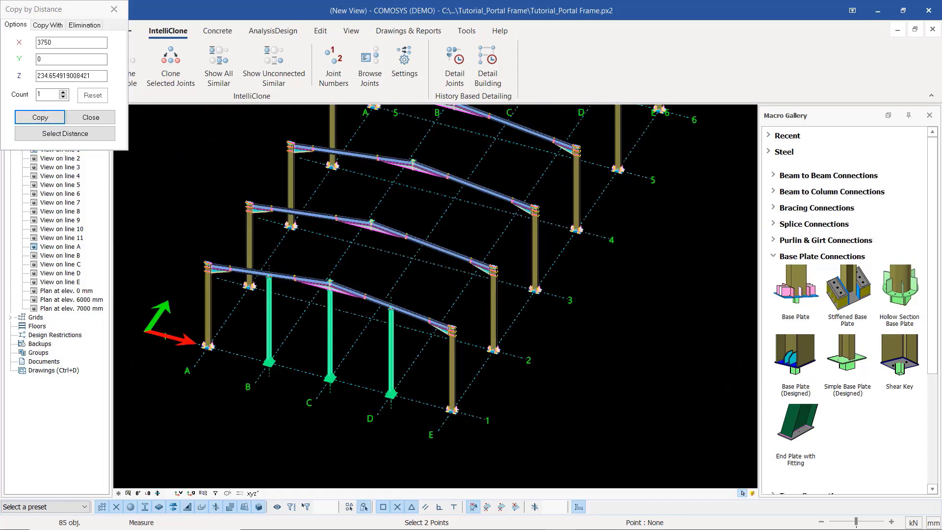
{"action": "scroll", "coordinate": [617, 187], "scroll_direction": "up", "scroll_amount": 10}
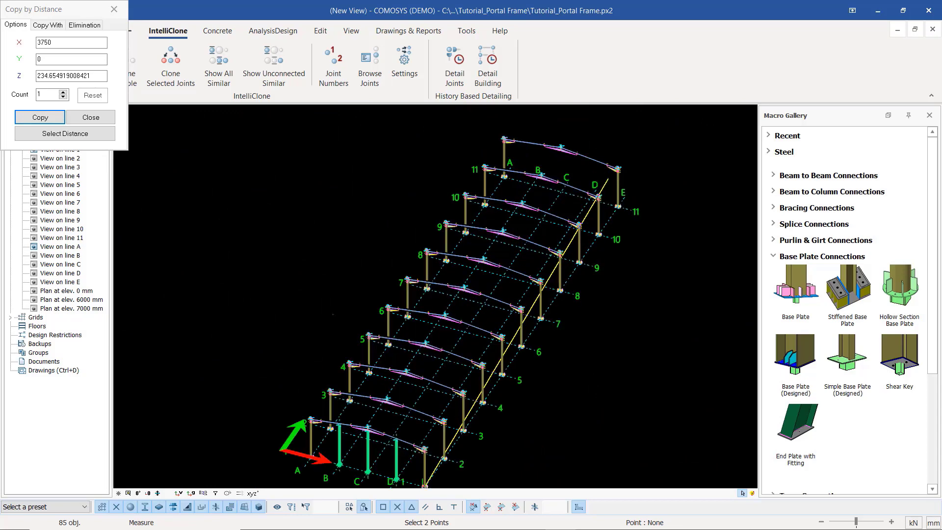
{"action": "scroll", "coordinate": [617, 187], "scroll_direction": "up", "scroll_amount": 5}
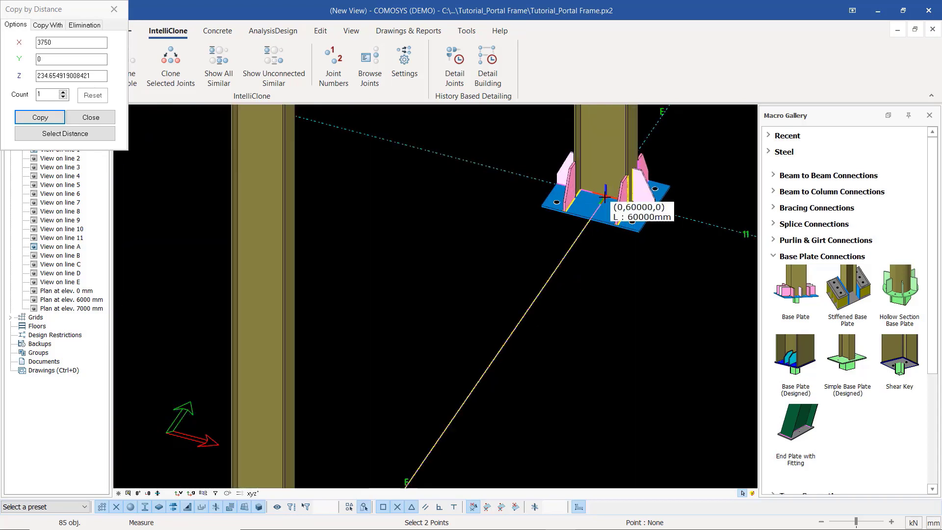
{"action": "scroll", "coordinate": [604, 196], "scroll_direction": "up", "scroll_amount": 3}
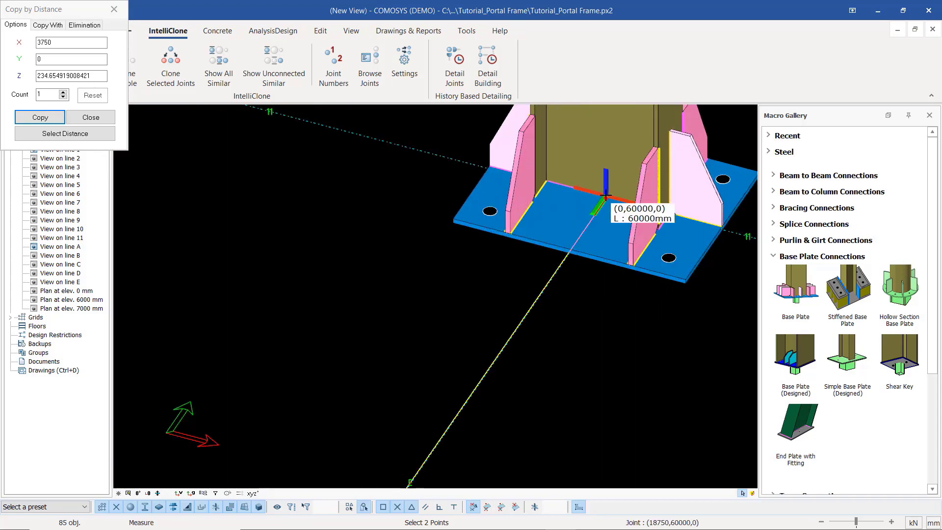
{"action": "left_click", "coordinate": [605, 195]}
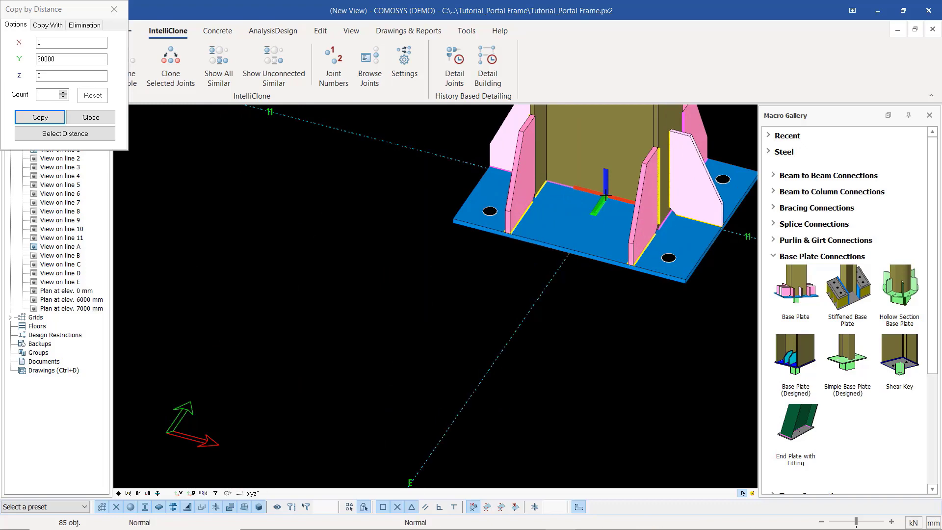
{"action": "scroll", "coordinate": [569, 273], "scroll_direction": "down", "scroll_amount": 10}
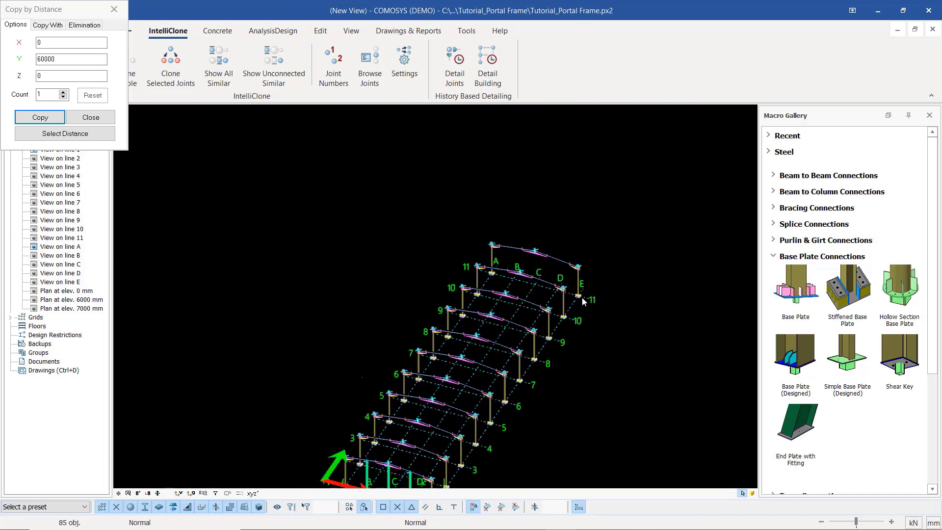
{"action": "scroll", "coordinate": [576, 289], "scroll_direction": "up", "scroll_amount": 2}
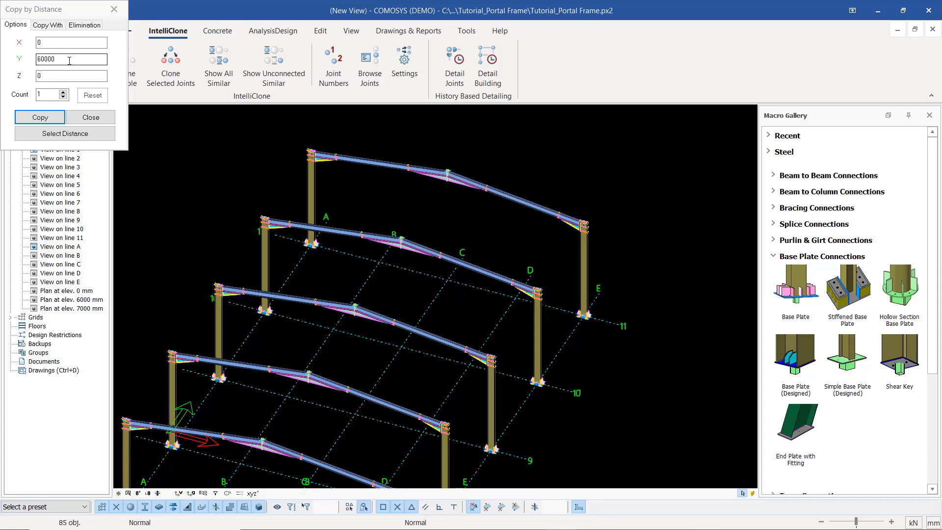
{"action": "left_click", "coordinate": [58, 117]}
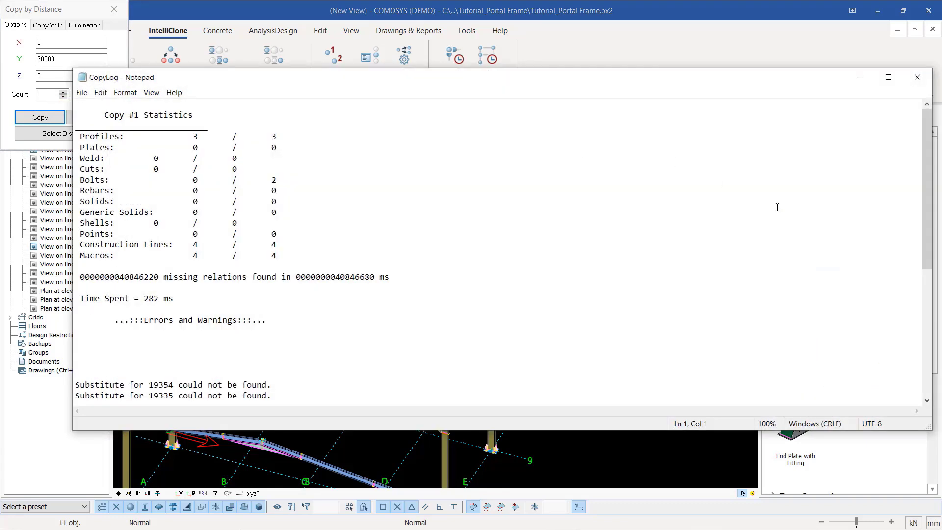
{"action": "left_click", "coordinate": [917, 77]}
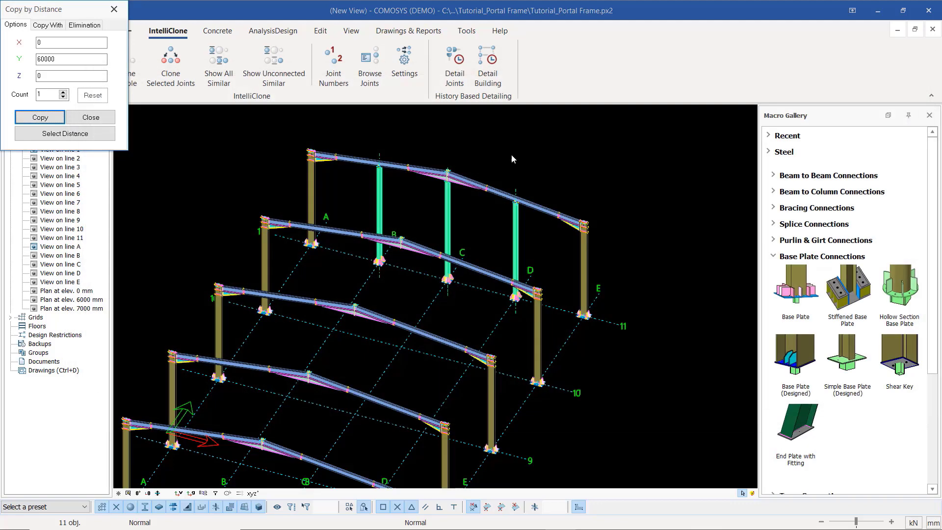
- Close the copy dialog and examine the rafter connections of the copied wind columns on line 11
{"action": "scroll", "coordinate": [410, 165], "scroll_direction": "up", "scroll_amount": 7}
{"action": "left_click", "coordinate": [424, 249]}
{"action": "scroll", "coordinate": [359, 200], "scroll_direction": "down", "scroll_amount": 4}
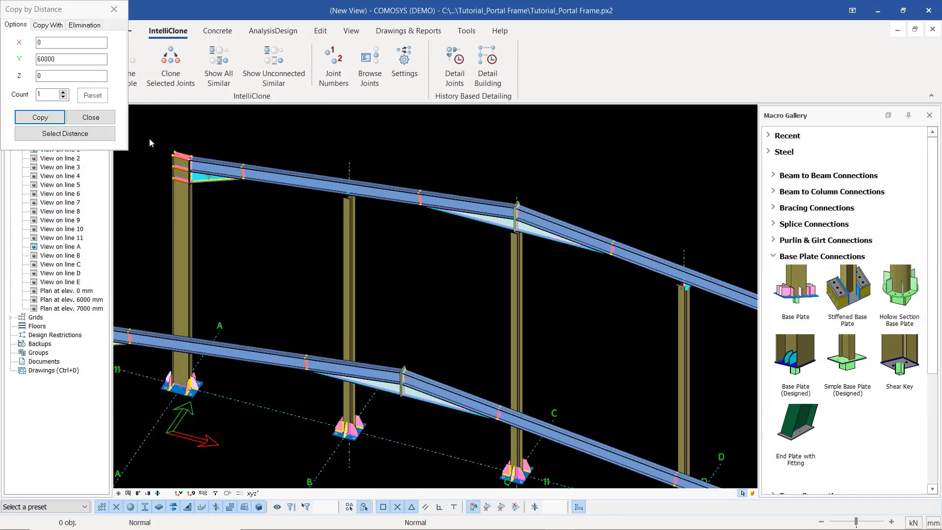
{"action": "left_click", "coordinate": [114, 9]}
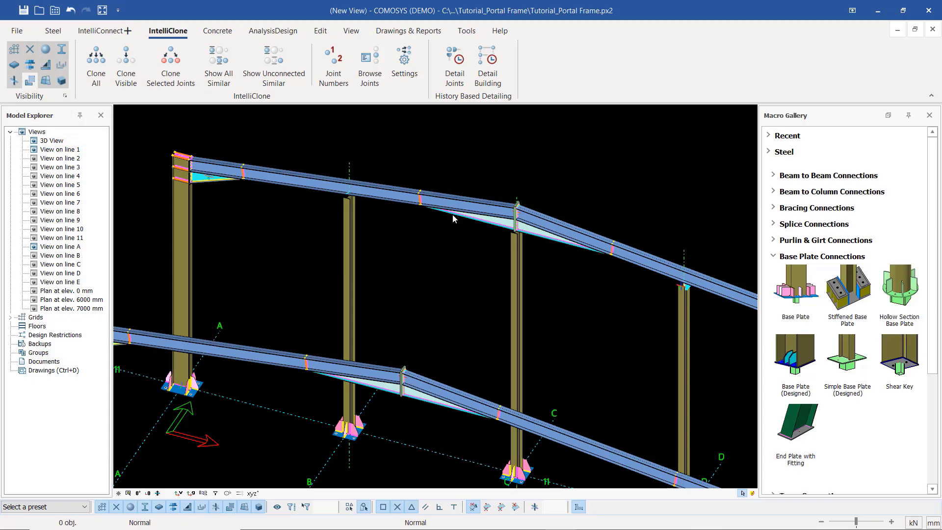
{"action": "scroll", "coordinate": [545, 257], "scroll_direction": "down", "scroll_amount": 2}
{"action": "scroll", "coordinate": [555, 260], "scroll_direction": "up", "scroll_amount": 6}
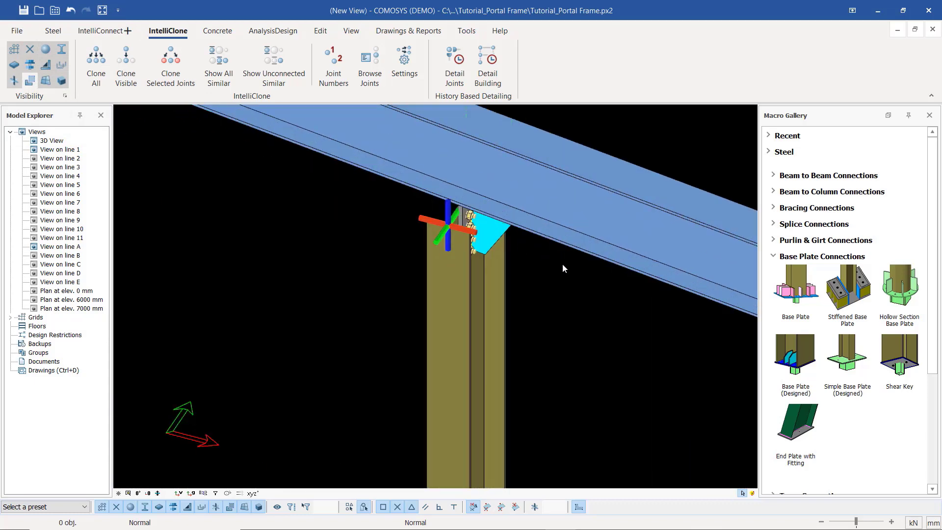
{"action": "scroll", "coordinate": [562, 264], "scroll_direction": "down", "scroll_amount": 3}
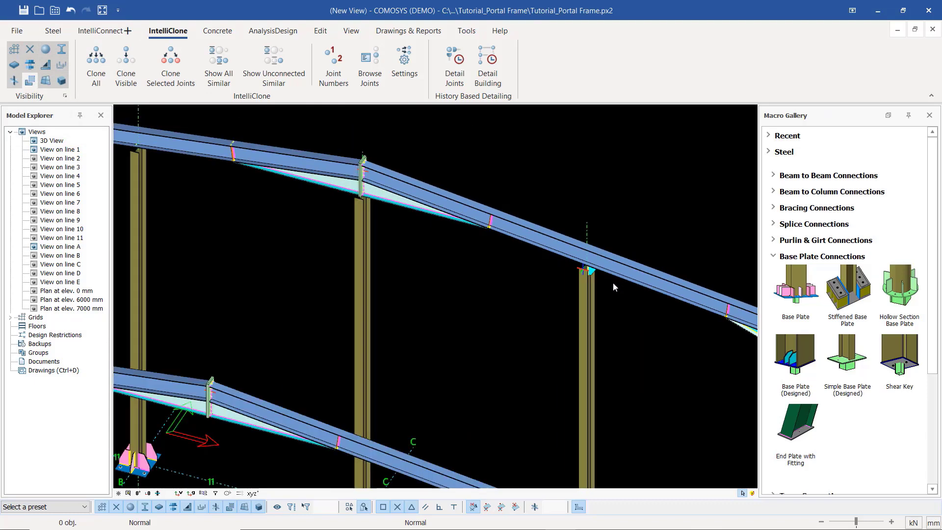
{"action": "scroll", "coordinate": [618, 245], "scroll_direction": "down", "scroll_amount": 5}
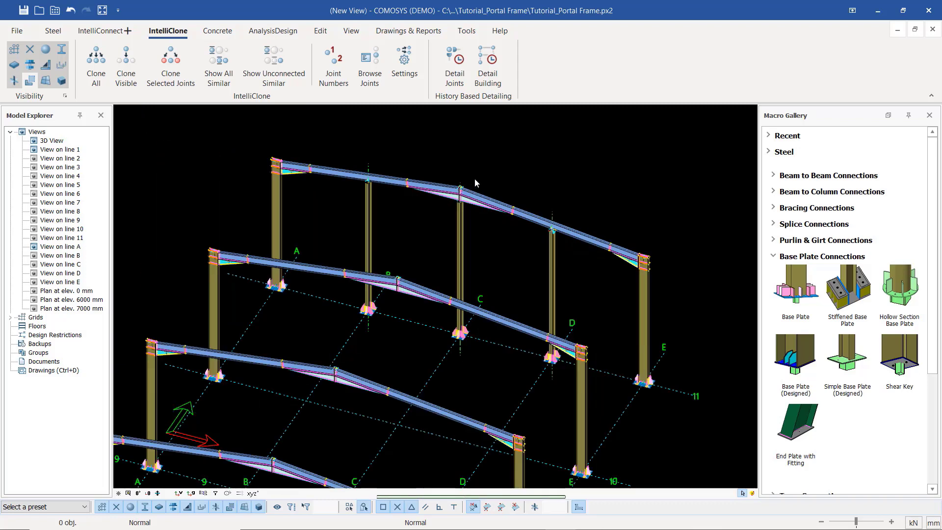
{"action": "scroll", "coordinate": [475, 183], "scroll_direction": "down", "scroll_amount": 4}
- Select the cyan gusset plate and the grey plate joining the line 1 grid C wind column to the rafter ridge
{"action": "scroll", "coordinate": [376, 321], "scroll_direction": "up", "scroll_amount": 8}
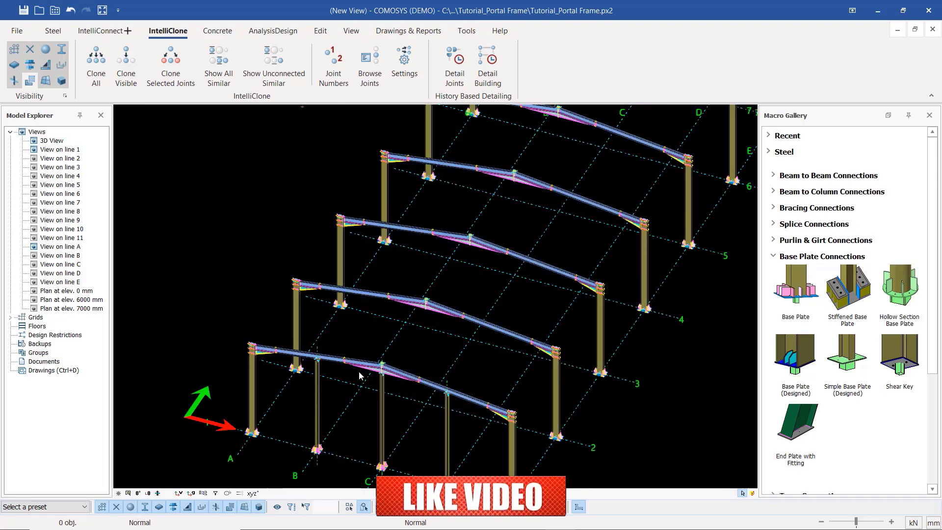
{"action": "scroll", "coordinate": [406, 378], "scroll_direction": "up", "scroll_amount": 4}
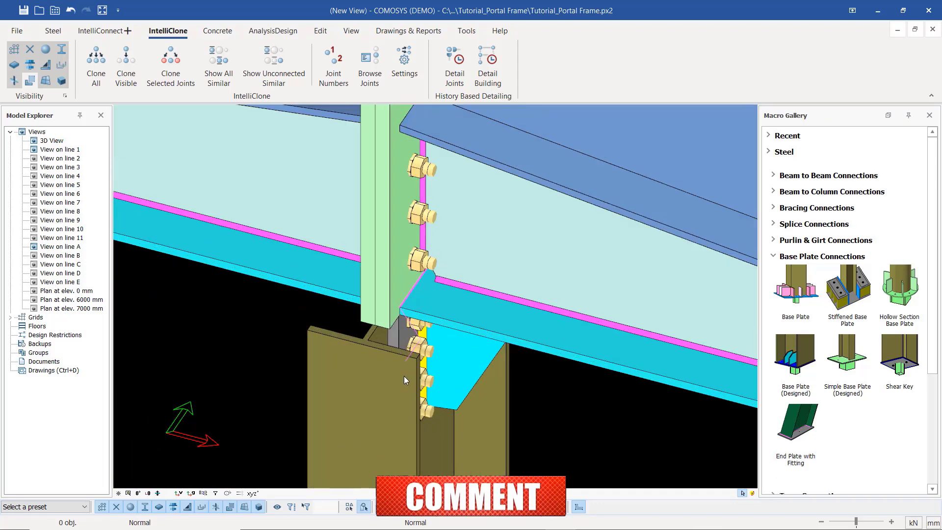
{"action": "scroll", "coordinate": [457, 384], "scroll_direction": "up", "scroll_amount": 2}
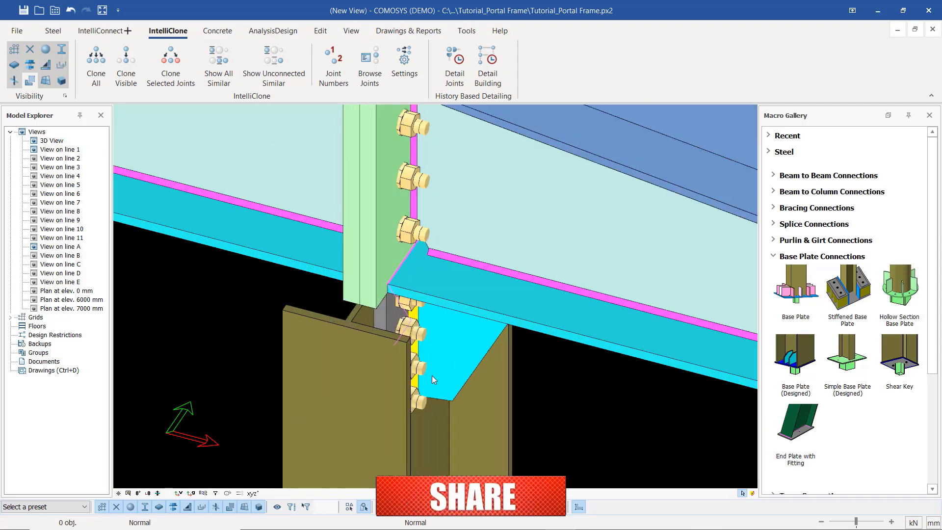
{"action": "scroll", "coordinate": [476, 341], "scroll_direction": "up", "scroll_amount": 2}
{"action": "left_click", "coordinate": [486, 325]}
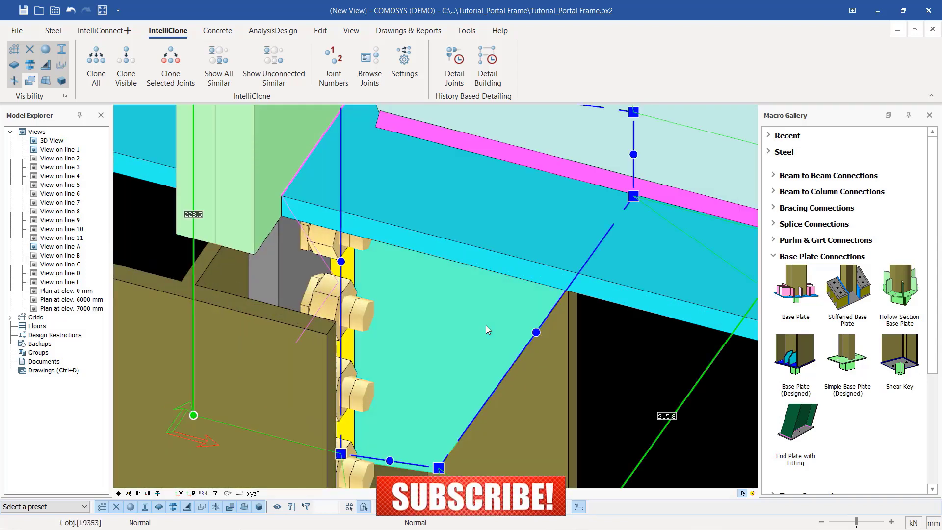
{"action": "left_click", "coordinate": [273, 275], "text": "ctrl"}
- Start a linear copy of the selected plates and pick a Y 60000 mm distance between the grid E column bases on lines 1 and 11
{"action": "scroll", "coordinate": [272, 275], "scroll_direction": "down", "scroll_amount": 6}
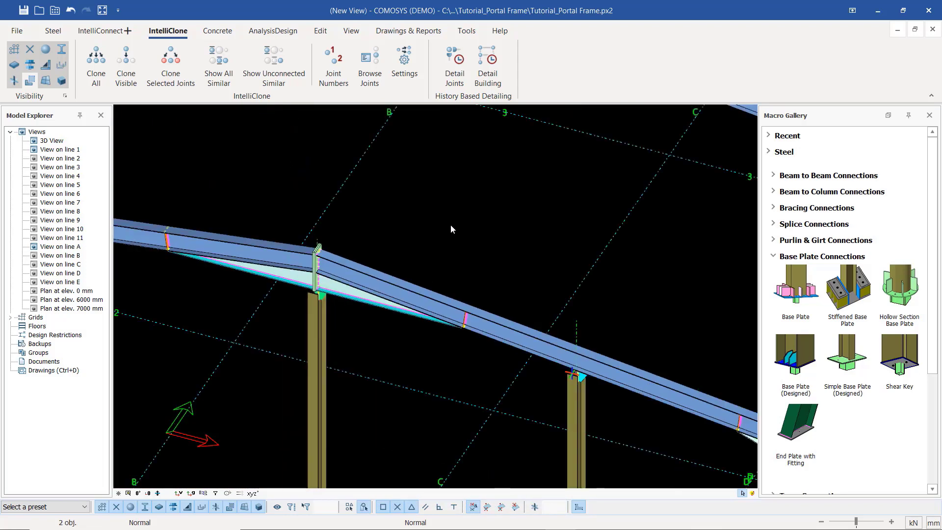
{"action": "right_click", "coordinate": [451, 228]}
{"action": "mouse_move", "coordinate": [507, 376]}
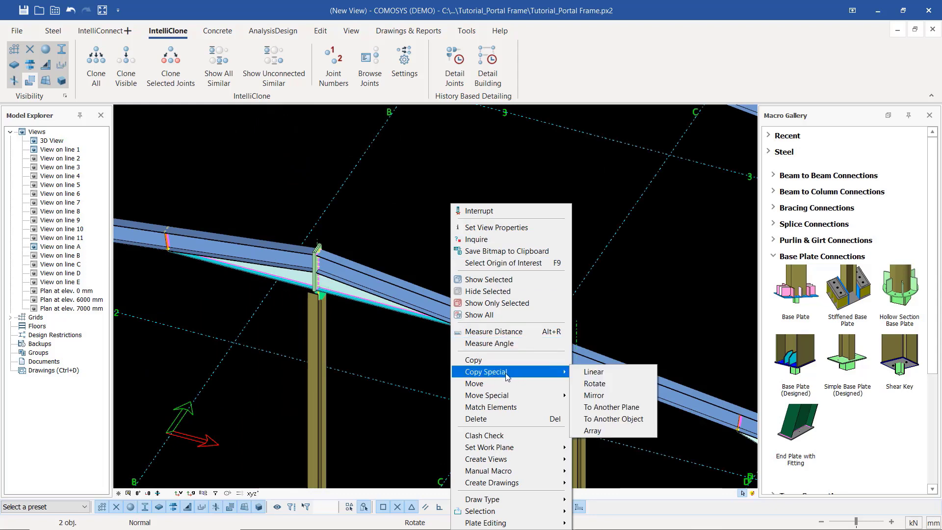
{"action": "left_click", "coordinate": [584, 374]}
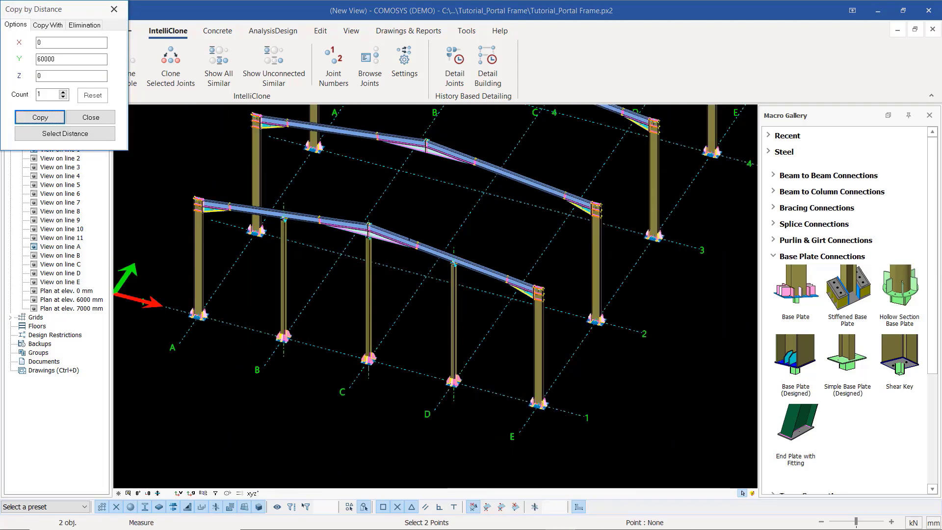
{"action": "scroll", "coordinate": [480, 347], "scroll_direction": "up", "scroll_amount": 8}
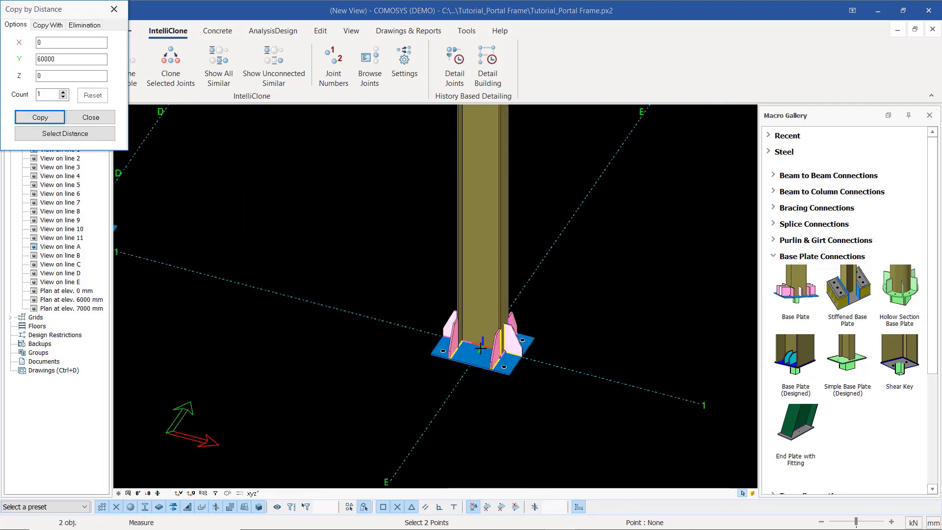
{"action": "scroll", "coordinate": [482, 343], "scroll_direction": "down", "scroll_amount": 8}
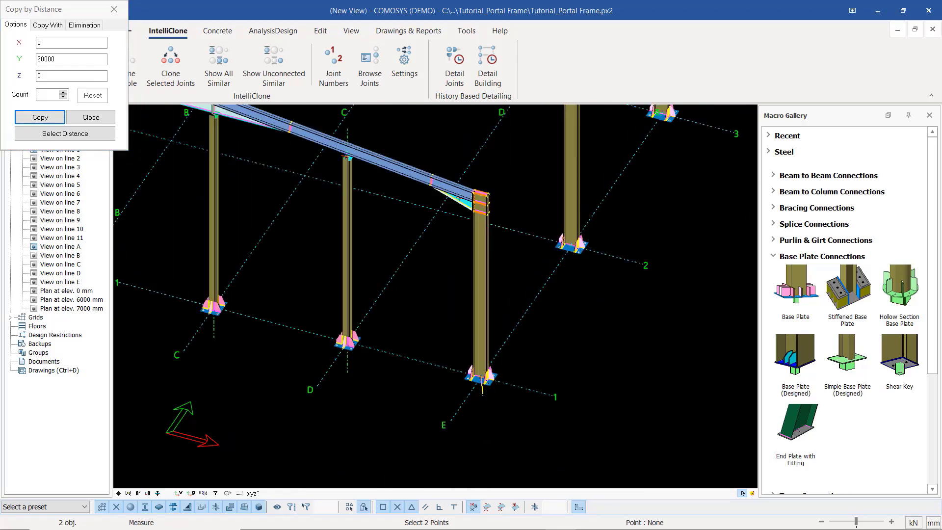
{"action": "scroll", "coordinate": [596, 237], "scroll_direction": "down", "scroll_amount": 3}
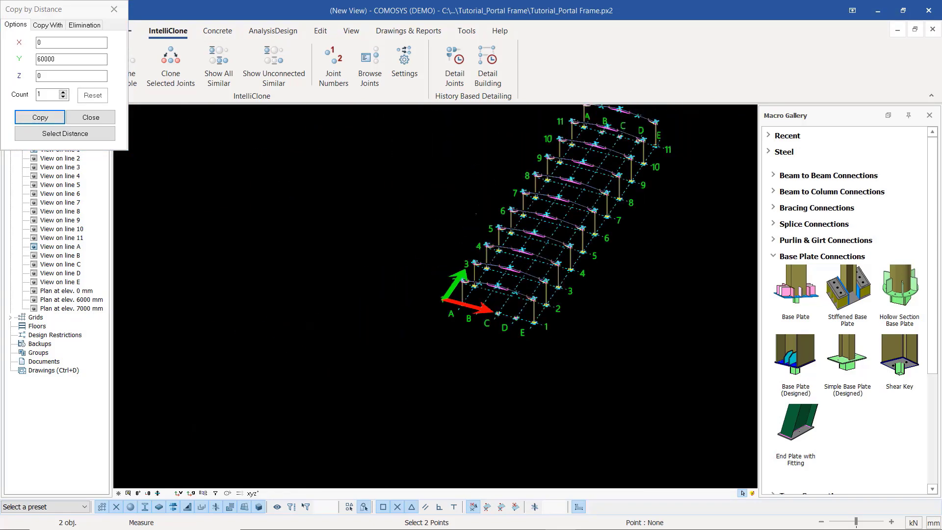
{"action": "scroll", "coordinate": [653, 145], "scroll_direction": "up", "scroll_amount": 5}
{"action": "scroll", "coordinate": [632, 166], "scroll_direction": "up", "scroll_amount": 8}
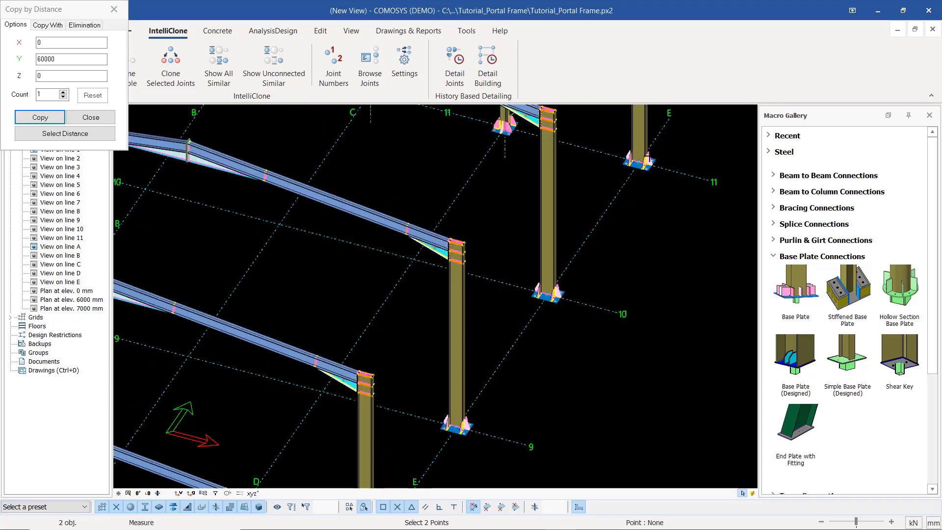
{"action": "scroll", "coordinate": [632, 166], "scroll_direction": "up", "scroll_amount": 1}
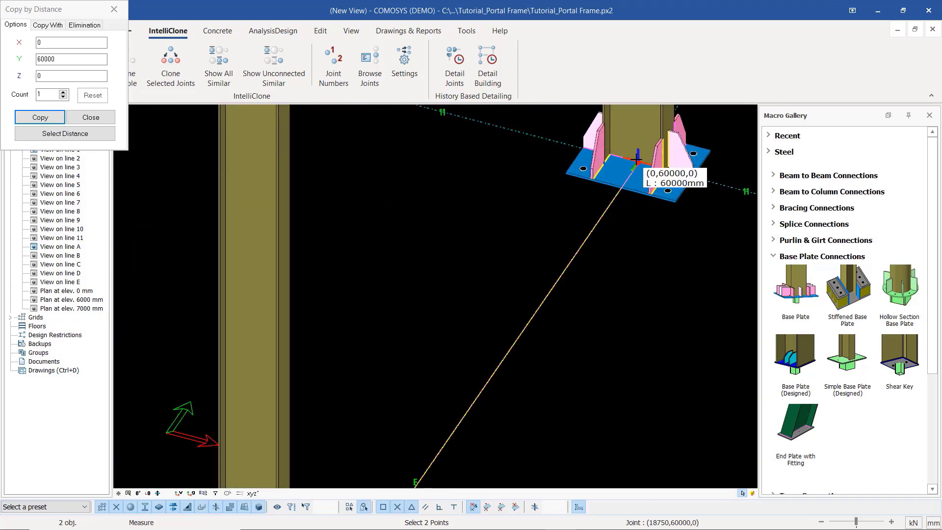
{"action": "left_click", "coordinate": [636, 159]}
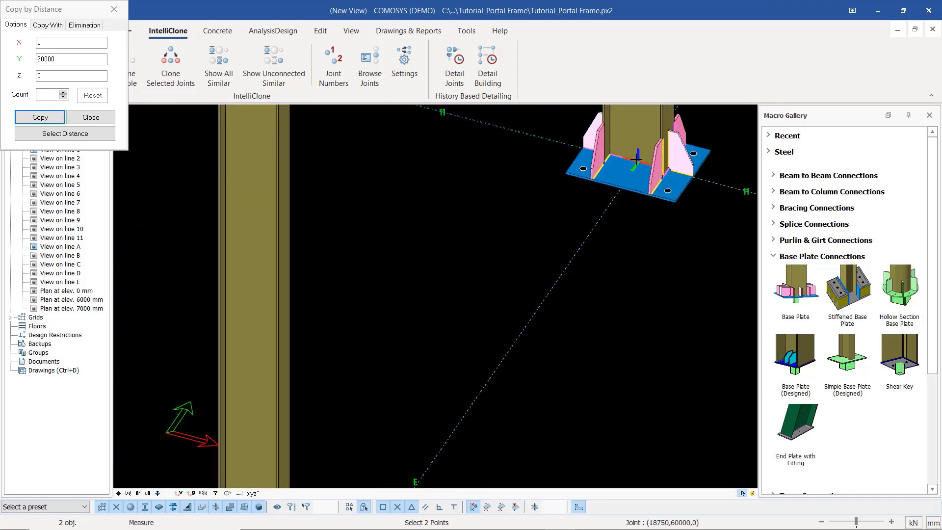
- Copy the selected ridge connection plates to line 11, close the copy dialog and interrupt the command
{"action": "left_click", "coordinate": [28, 119]}
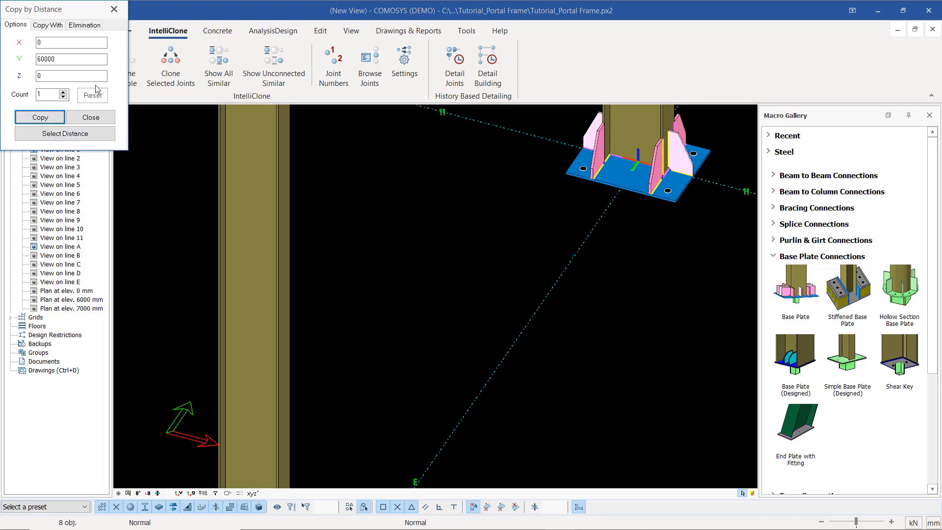
{"action": "left_click", "coordinate": [91, 117]}
{"action": "right_click", "coordinate": [444, 227]}
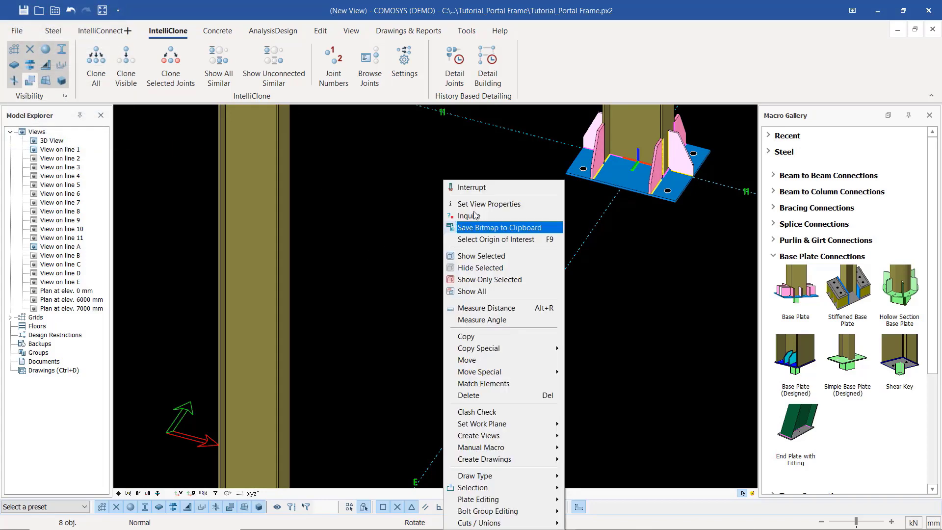
{"action": "left_click", "coordinate": [470, 187]}
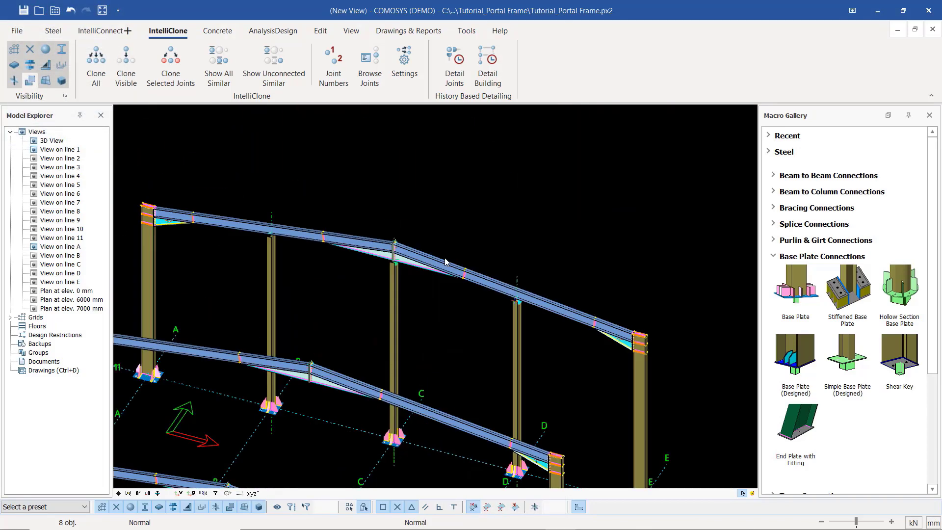
- Examine the copied plates and bolts where the line 11 grid C wind column meets the rafter ridge
{"action": "scroll", "coordinate": [404, 262], "scroll_direction": "up", "scroll_amount": 10}
{"action": "left_click", "coordinate": [513, 312]}
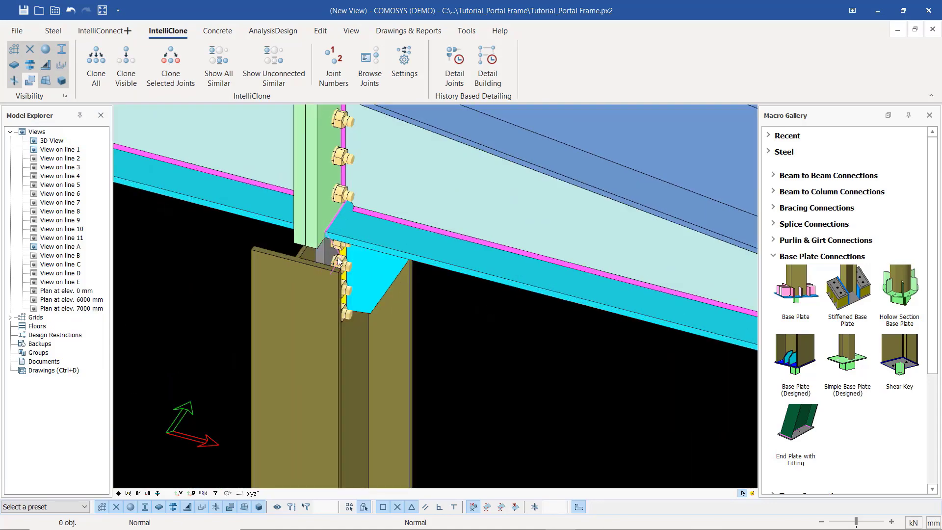
{"action": "scroll", "coordinate": [344, 260], "scroll_direction": "up", "scroll_amount": 3}
{"action": "left_click", "coordinate": [360, 262]}
{"action": "middle_click_drag", "start_coordinate": [365, 267], "coordinate": [328, 255]}
{"action": "left_click", "coordinate": [697, 176]}
{"action": "scroll", "coordinate": [580, 276], "scroll_direction": "down", "scroll_amount": 10}
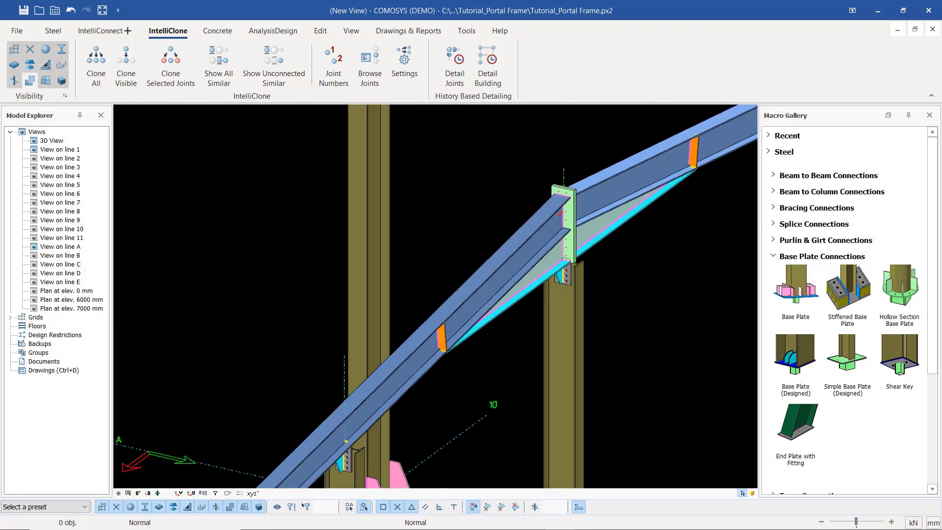
- Select the connection parts at the top of the line 1 grid B wind column, leaving out the rafter and the column
{"action": "scroll", "coordinate": [572, 272], "scroll_direction": "up", "scroll_amount": 3}
{"action": "scroll", "coordinate": [241, 196], "scroll_direction": "down", "scroll_amount": 3}
{"action": "scroll", "coordinate": [241, 196], "scroll_direction": "up", "scroll_amount": 12}
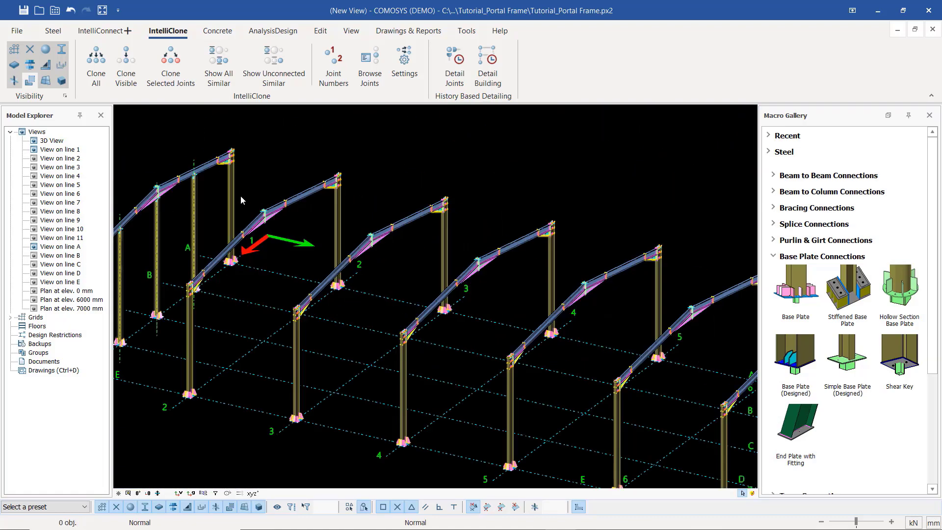
{"action": "scroll", "coordinate": [343, 152], "scroll_direction": "down", "scroll_amount": 4}
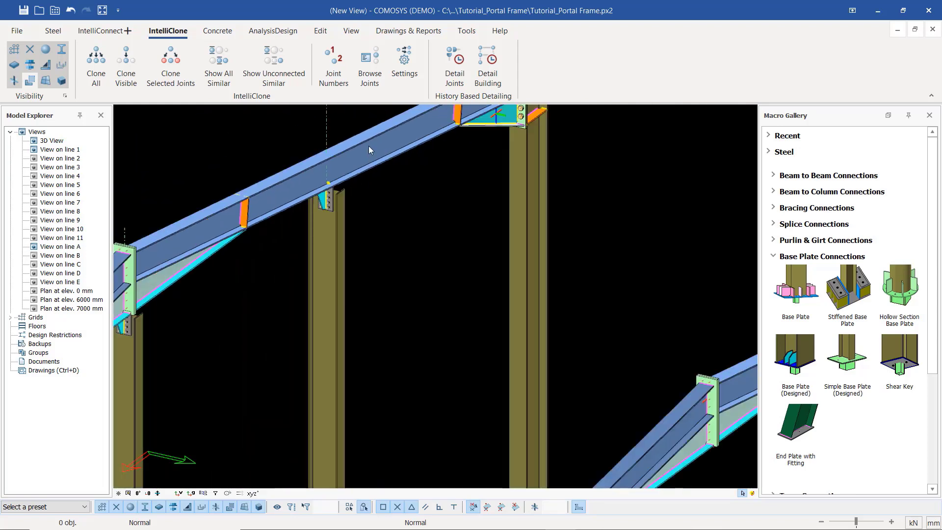
{"action": "left_click", "coordinate": [312, 253]}
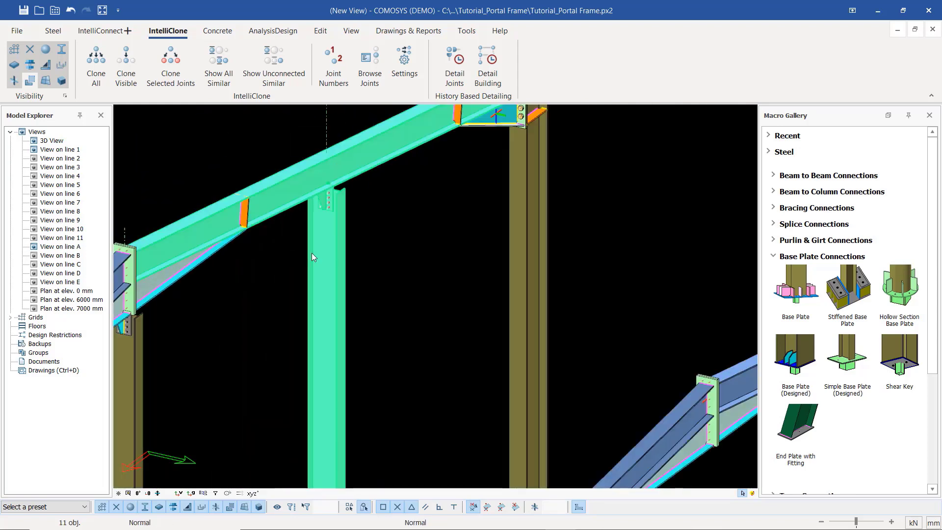
{"action": "left_click", "coordinate": [279, 196], "text": "ctrl"}
{"action": "left_click", "coordinate": [317, 280], "text": "ctrl"}
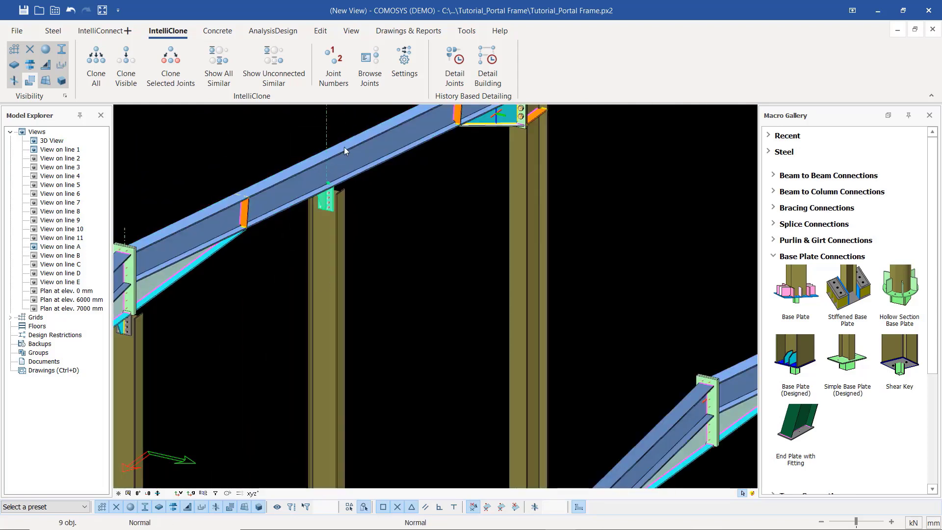
{"action": "left_click_drag", "start_coordinate": [338, 130], "coordinate": [251, 122]}
- Start a linear copy of the grid B connection parts and pick a Y 60000 mm distance between the grid E column bases on lines 1 and 11
{"action": "right_click", "coordinate": [376, 201]}
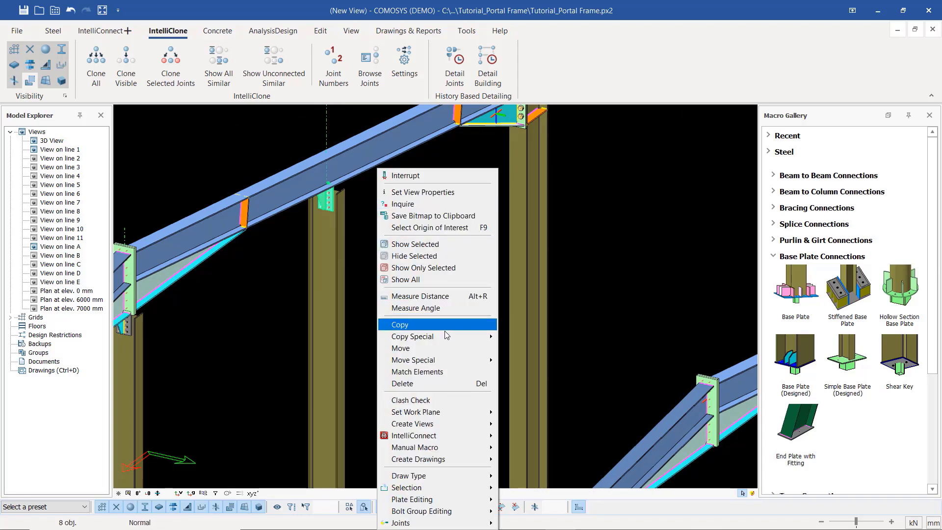
{"action": "mouse_move", "coordinate": [444, 333]}
{"action": "left_click", "coordinate": [529, 339]}
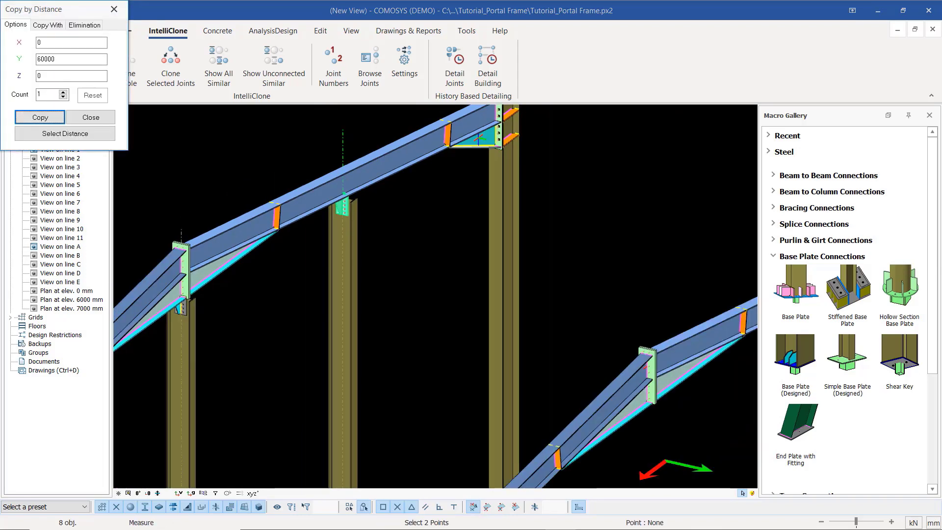
{"action": "scroll", "coordinate": [388, 423], "scroll_direction": "up", "scroll_amount": 3}
{"action": "scroll", "coordinate": [412, 343], "scroll_direction": "down", "scroll_amount": 5}
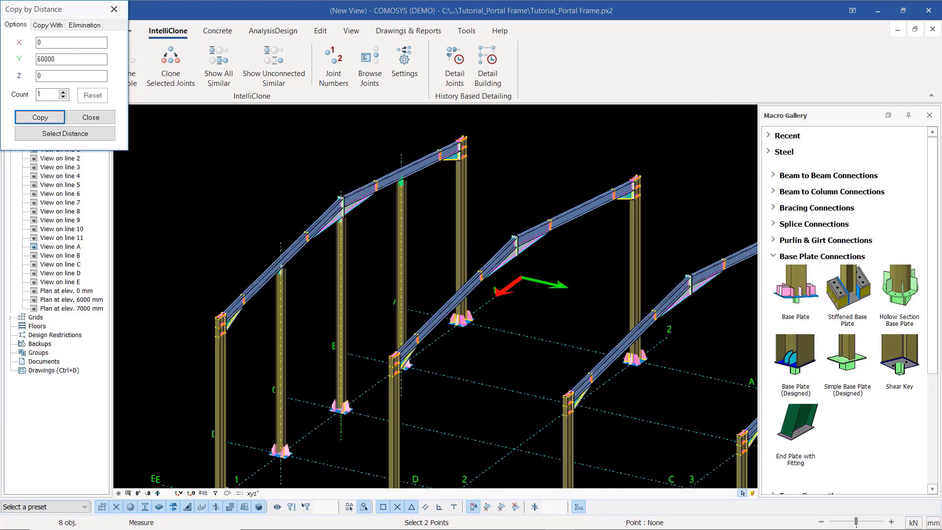
{"action": "scroll", "coordinate": [268, 466], "scroll_direction": "up", "scroll_amount": 4}
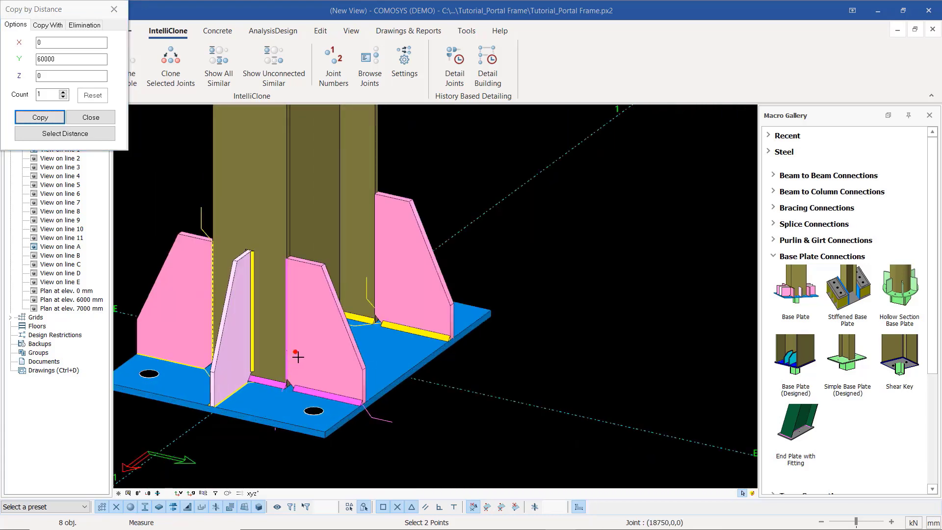
{"action": "scroll", "coordinate": [261, 312], "scroll_direction": "down", "scroll_amount": 6}
{"action": "scroll", "coordinate": [261, 308], "scroll_direction": "down", "scroll_amount": 8}
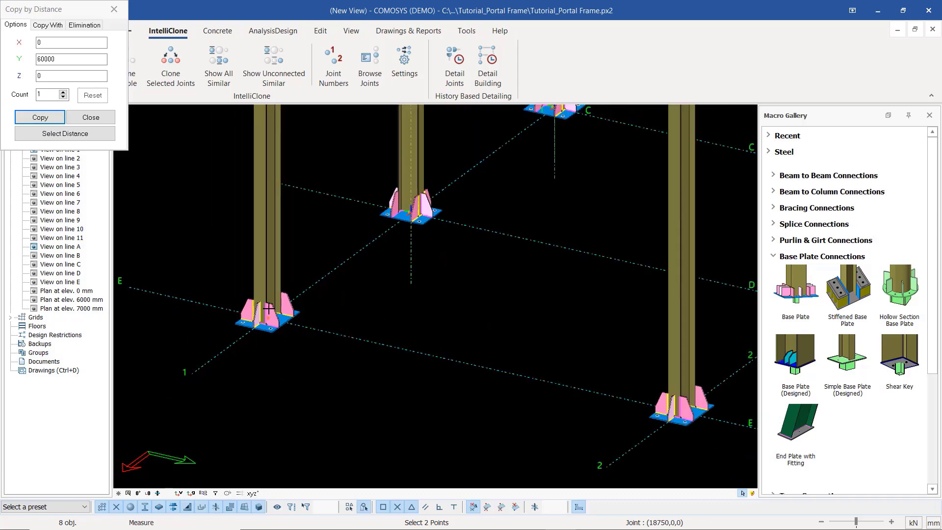
{"action": "scroll", "coordinate": [261, 308], "scroll_direction": "down", "scroll_amount": 8}
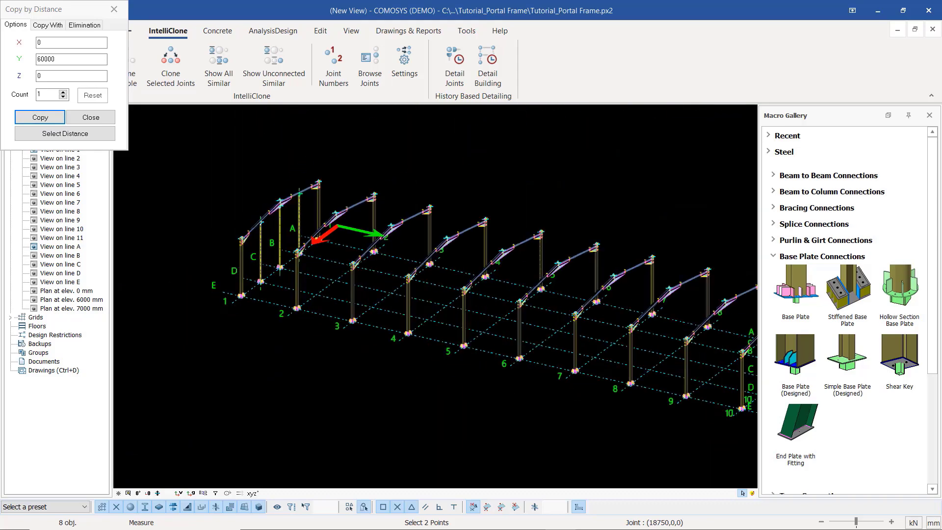
{"action": "scroll", "coordinate": [459, 338], "scroll_direction": "up", "scroll_amount": 15}
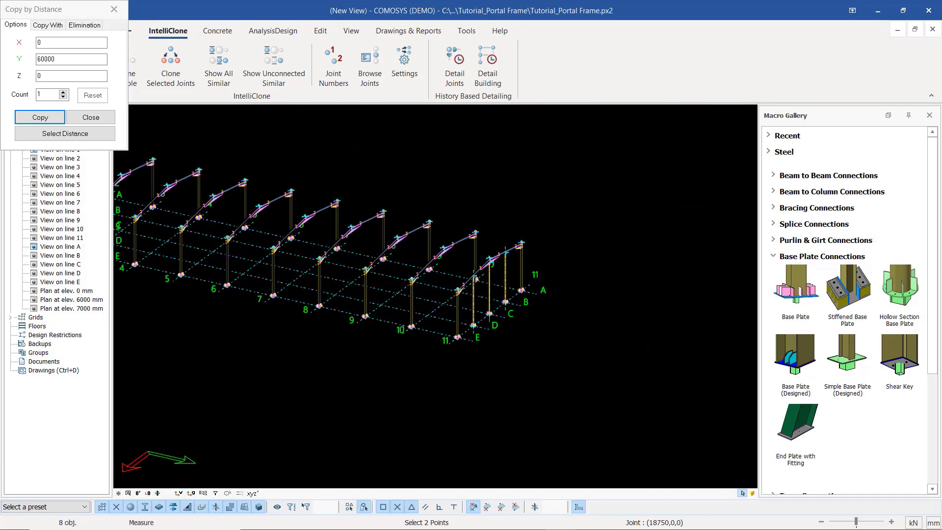
{"action": "scroll", "coordinate": [443, 348], "scroll_direction": "up", "scroll_amount": 6}
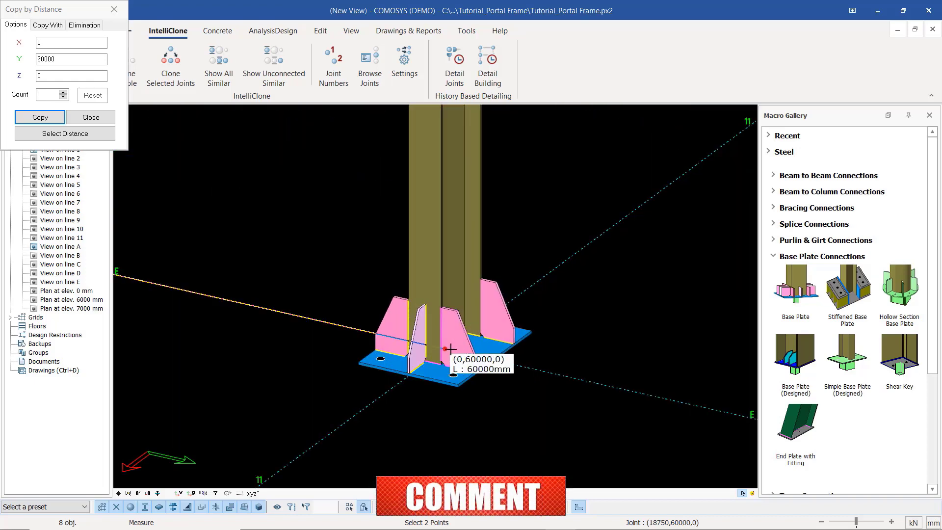
{"action": "left_click", "coordinate": [451, 349]}
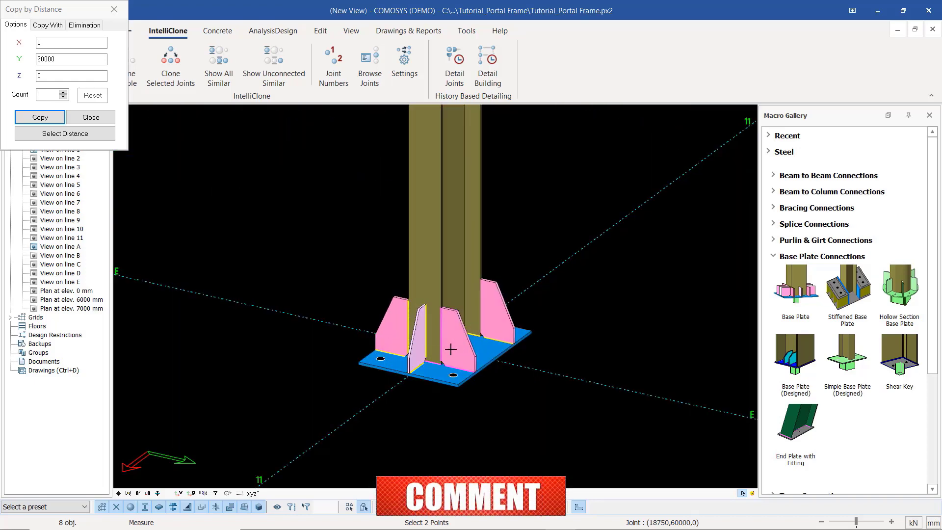
- Copy the grid B connection parts to line 11 and close the copy dialog
{"action": "left_click", "coordinate": [39, 118]}
{"action": "left_click", "coordinate": [105, 120]}
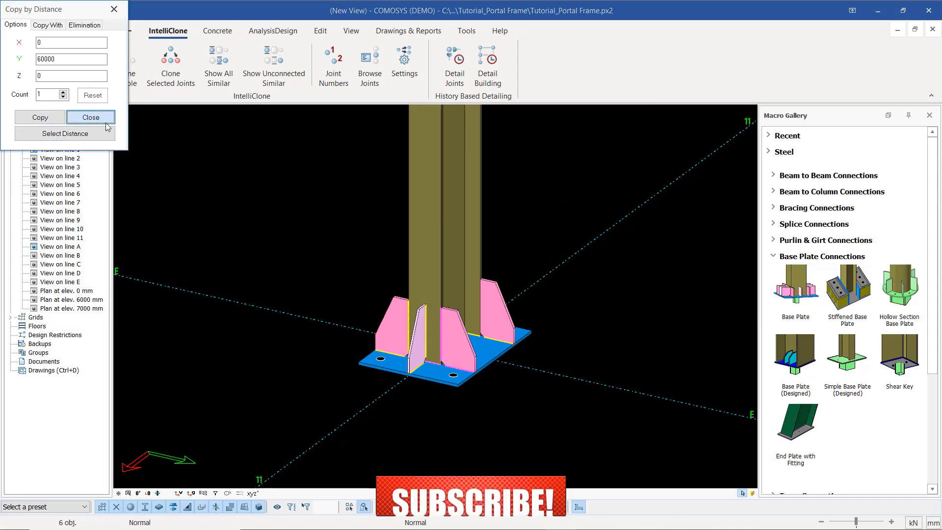
- Examine the copied connection at the top of the line 11 grid B wind column from both sides, then clear the selection
{"action": "scroll", "coordinate": [408, 361], "scroll_direction": "down", "scroll_amount": 10}
{"action": "scroll", "coordinate": [427, 376], "scroll_direction": "up", "scroll_amount": 10}
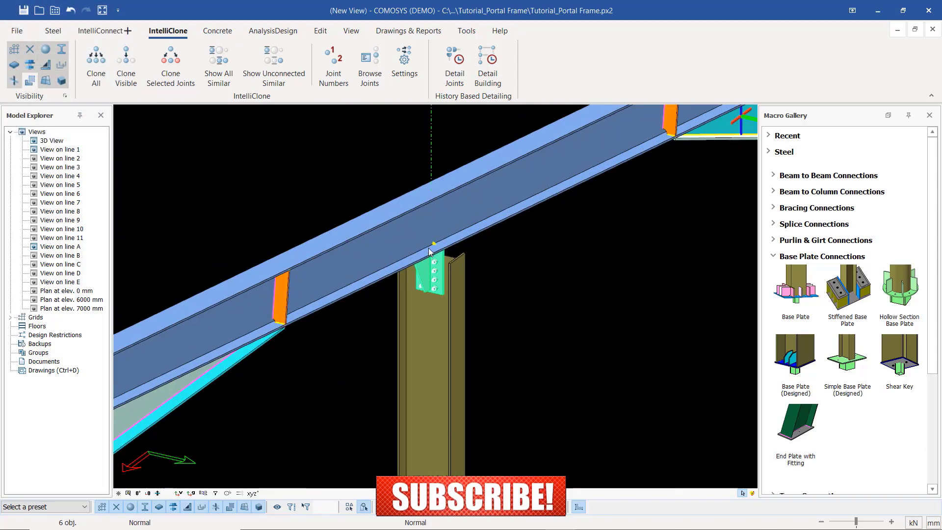
{"action": "middle_click_drag", "start_coordinate": [414, 275], "coordinate": [466, 279]}
{"action": "scroll", "coordinate": [506, 292], "scroll_direction": "down", "scroll_amount": 10}
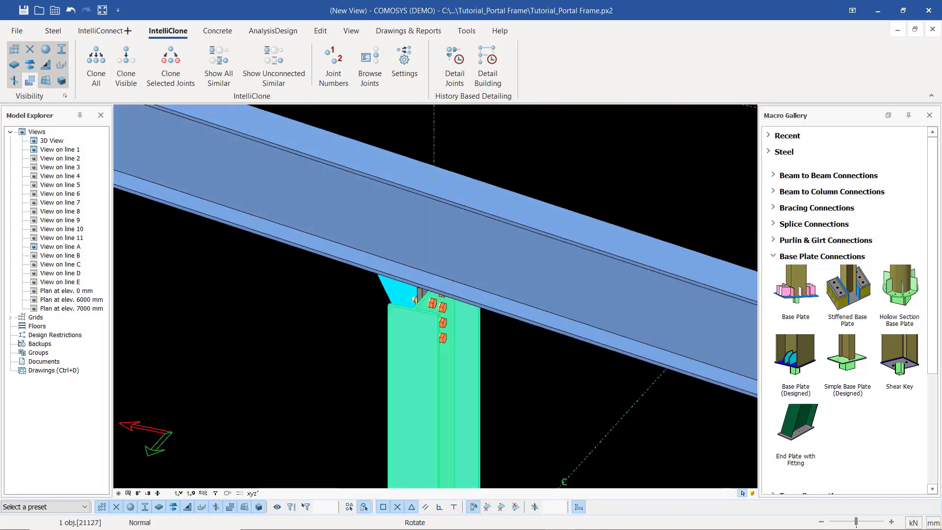
{"action": "scroll", "coordinate": [505, 290], "scroll_direction": "down", "scroll_amount": 4}
{"action": "scroll", "coordinate": [486, 370], "scroll_direction": "up", "scroll_amount": 6}
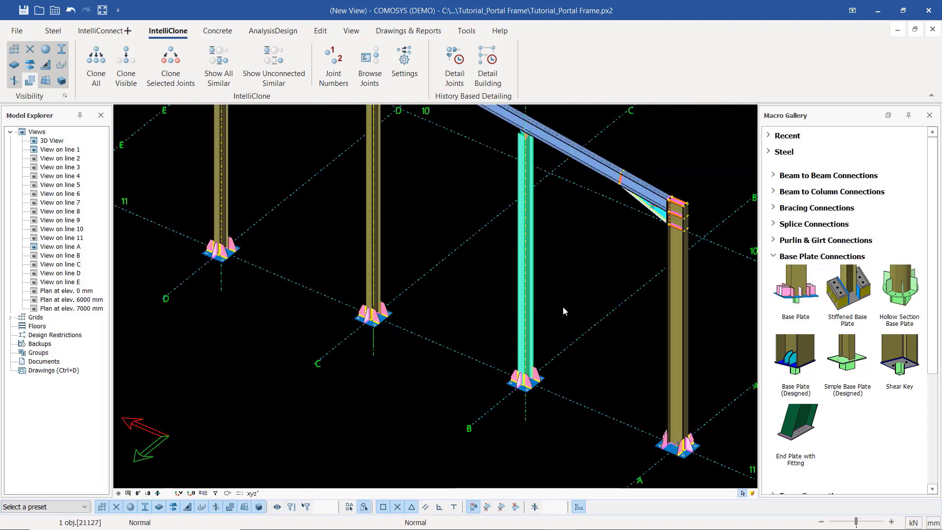
{"action": "key", "text": "Escape"}
- Examine the wind columns and their rafter connections on the line 11 and line 1 gable frames across the whole building
{"action": "scroll", "coordinate": [505, 381], "scroll_direction": "down", "scroll_amount": 7}
{"action": "scroll", "coordinate": [501, 298], "scroll_direction": "up", "scroll_amount": 10}
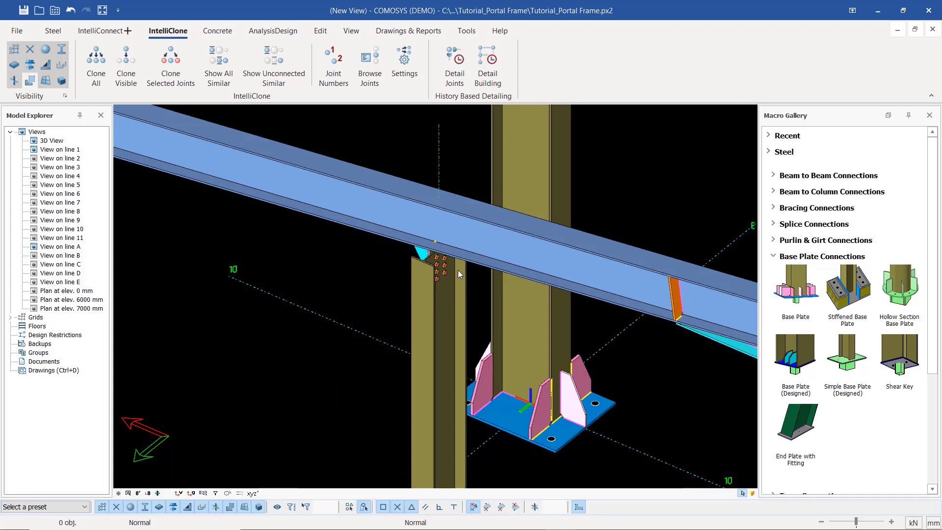
{"action": "scroll", "coordinate": [402, 308], "scroll_direction": "down", "scroll_amount": 10}
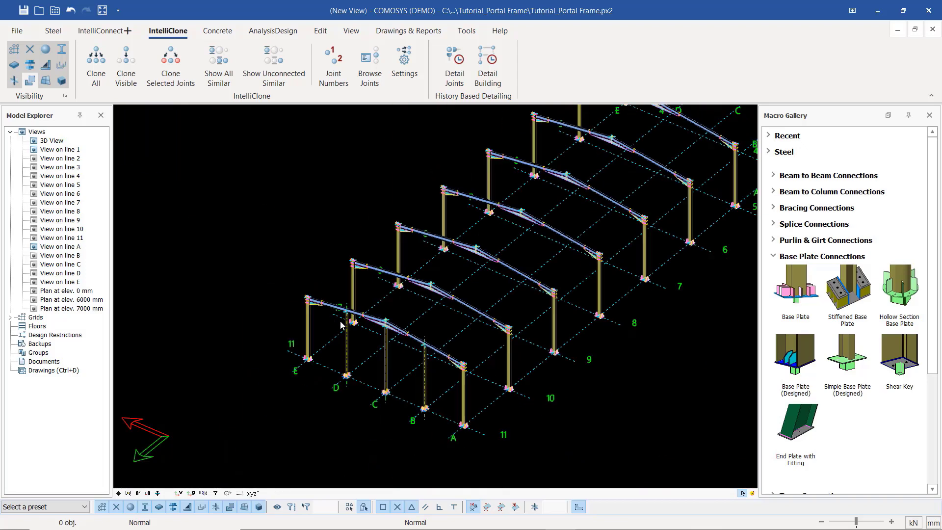
{"action": "scroll", "coordinate": [368, 316], "scroll_direction": "down", "scroll_amount": 5}
{"action": "scroll", "coordinate": [574, 199], "scroll_direction": "up", "scroll_amount": 10}
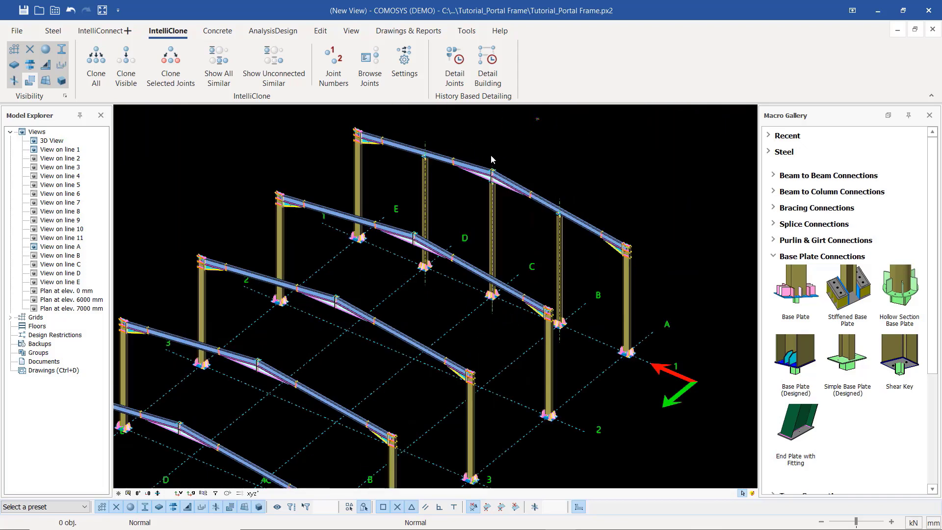
{"action": "scroll", "coordinate": [506, 226], "scroll_direction": "down", "scroll_amount": 10}
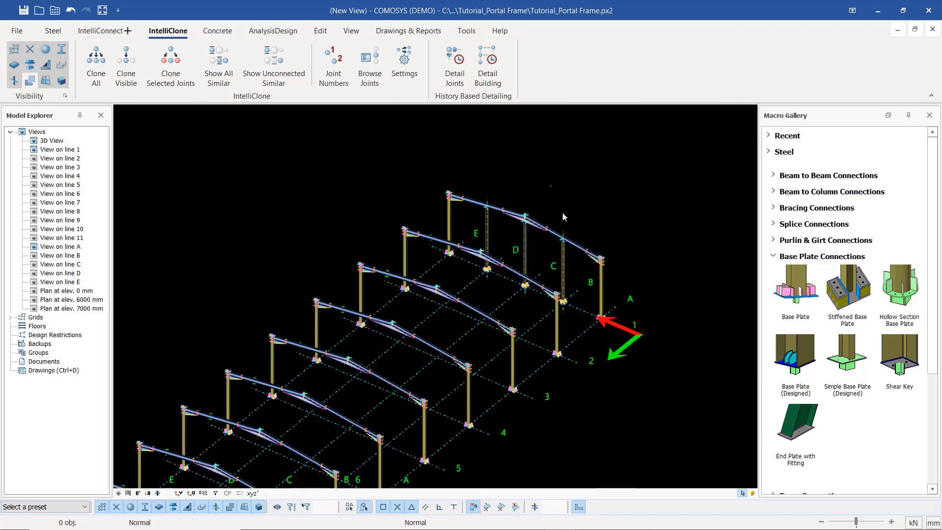
{"action": "scroll", "coordinate": [563, 216], "scroll_direction": "down", "scroll_amount": 3}
{"action": "scroll", "coordinate": [531, 313], "scroll_direction": "up", "scroll_amount": 5}
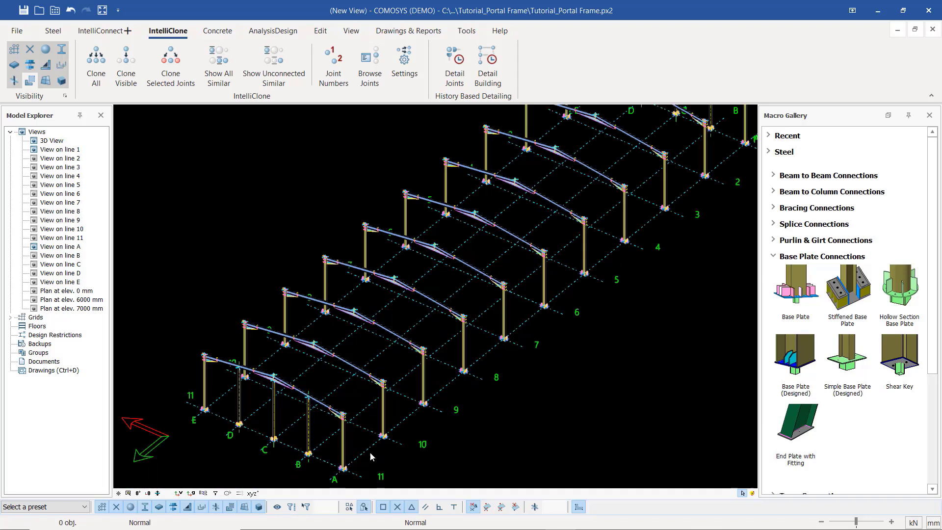